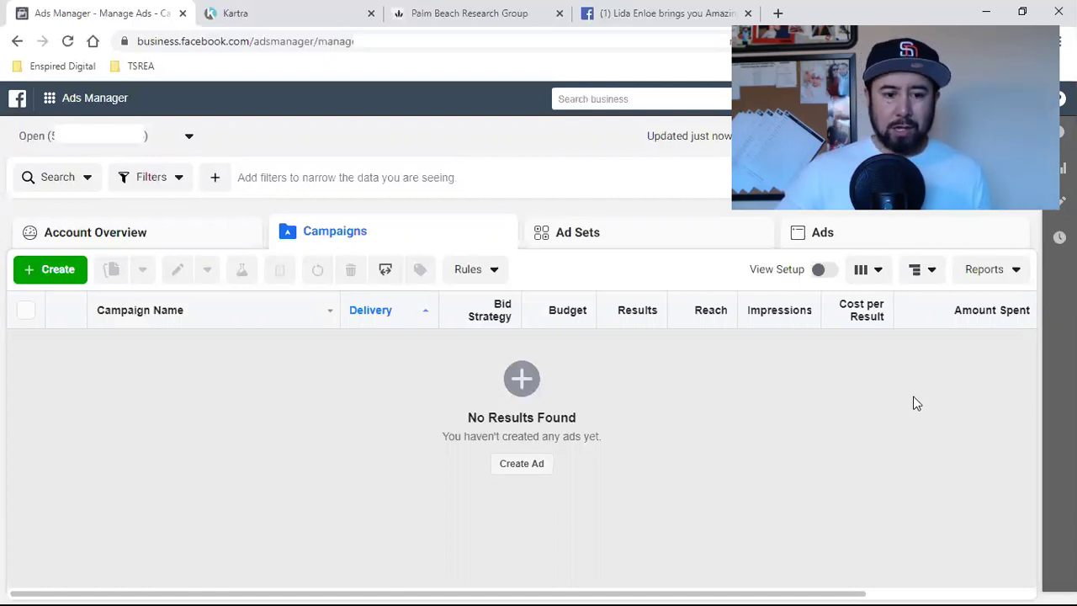
Look over the Facebook page and Ads Manager's create list, account menu and business tools.
left_click(725, 11)
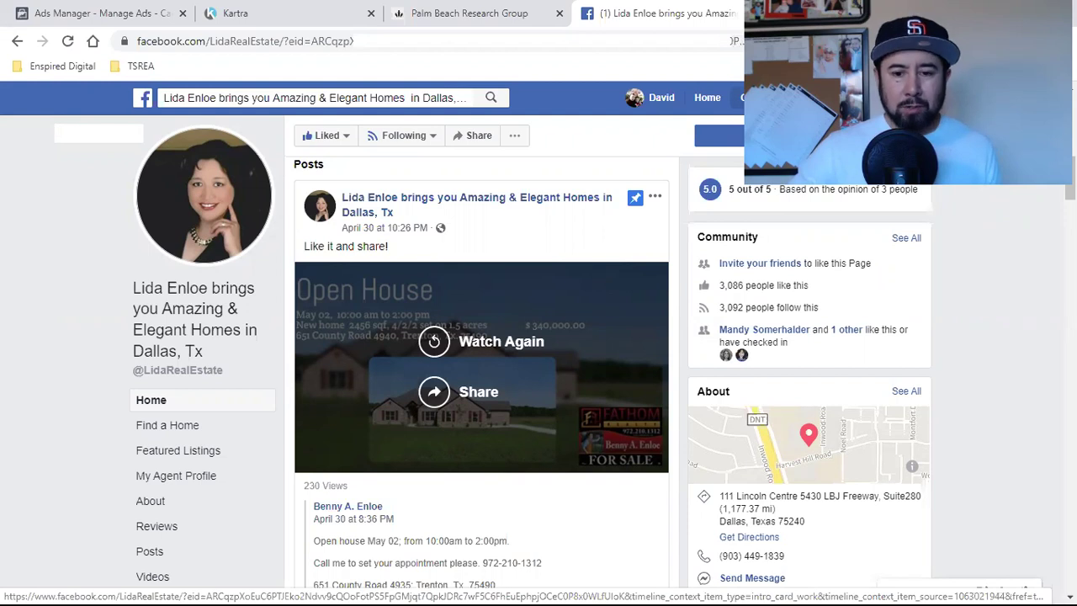
left_click(760, 98)
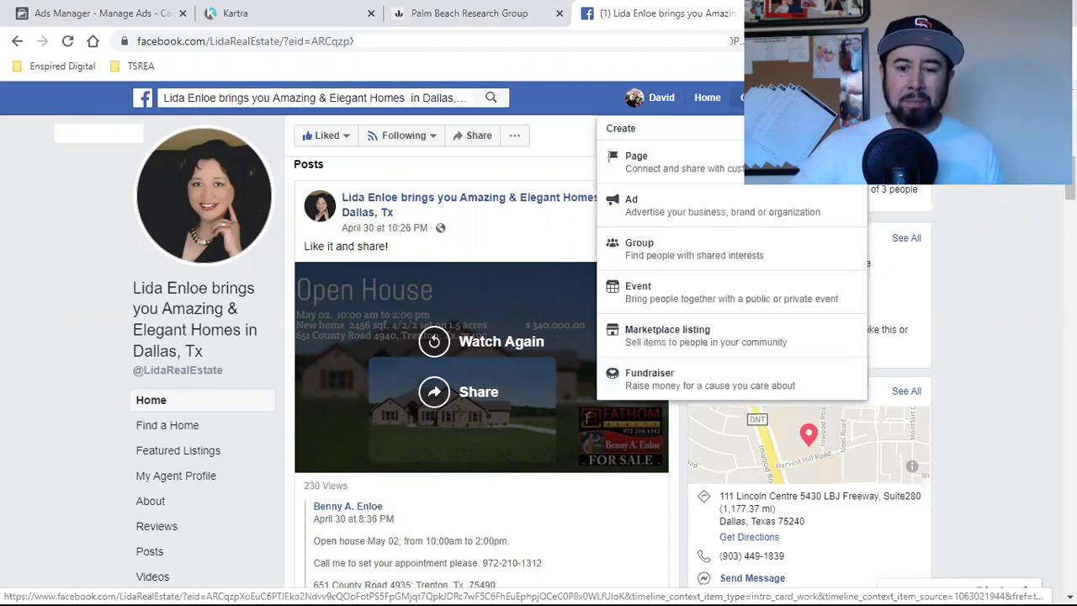
left_click(139, 9)
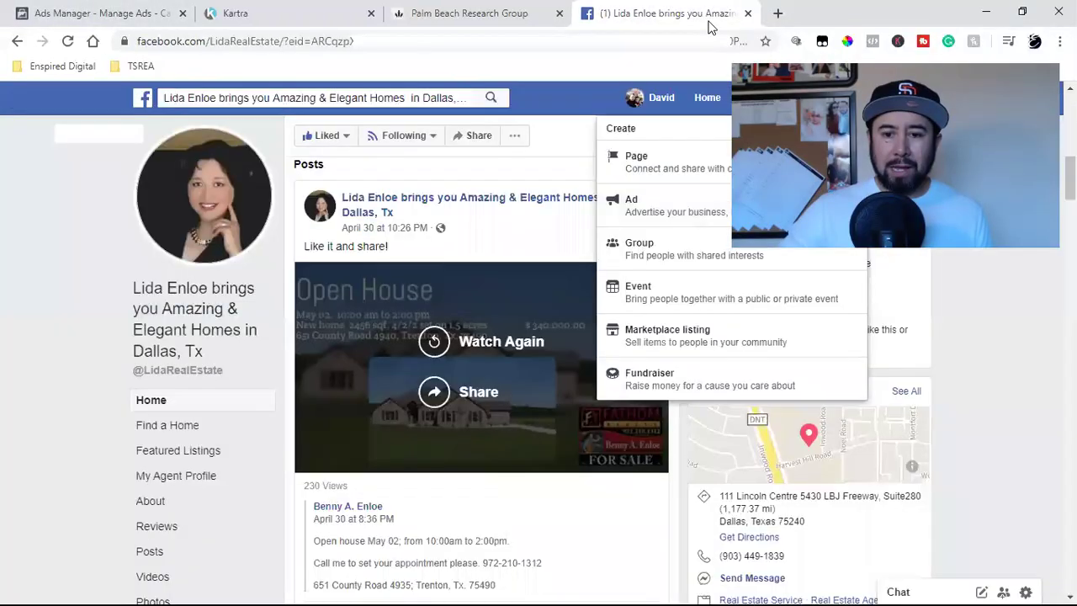
left_click(673, 14)
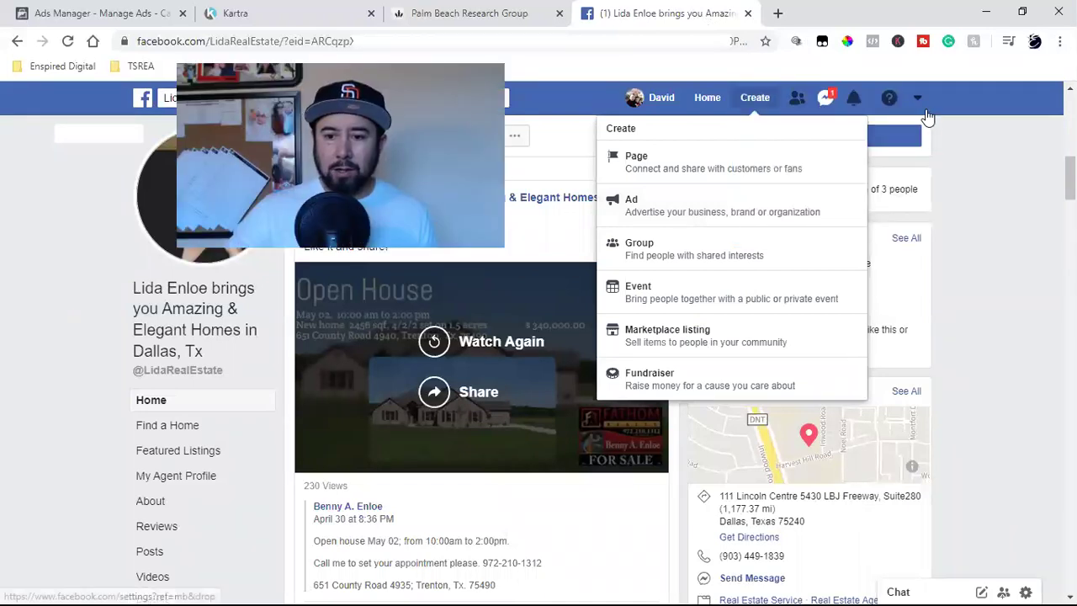
left_click(923, 108)
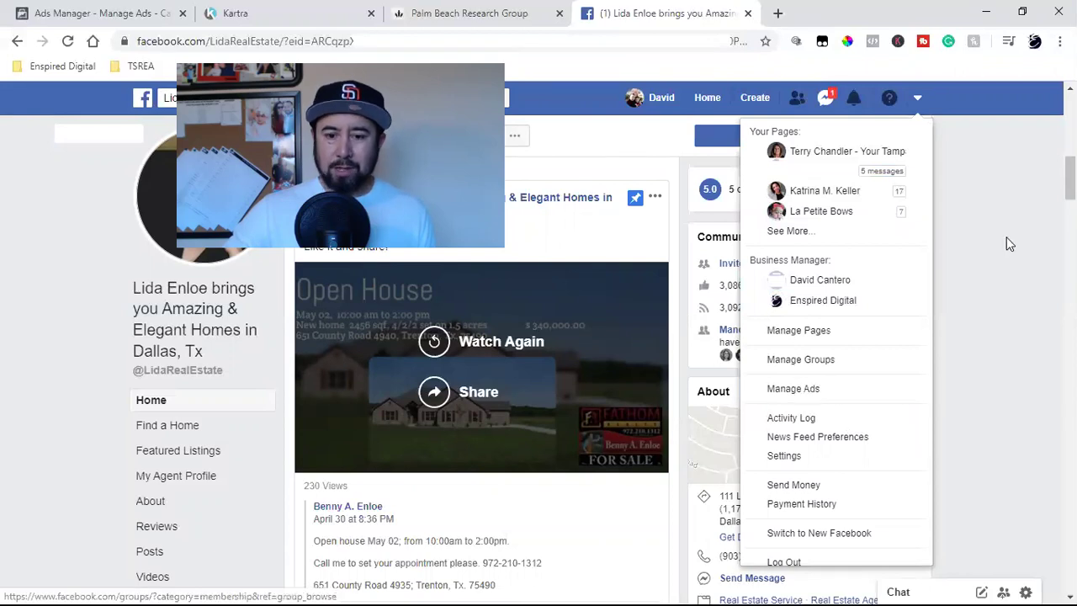
left_click(562, 174)
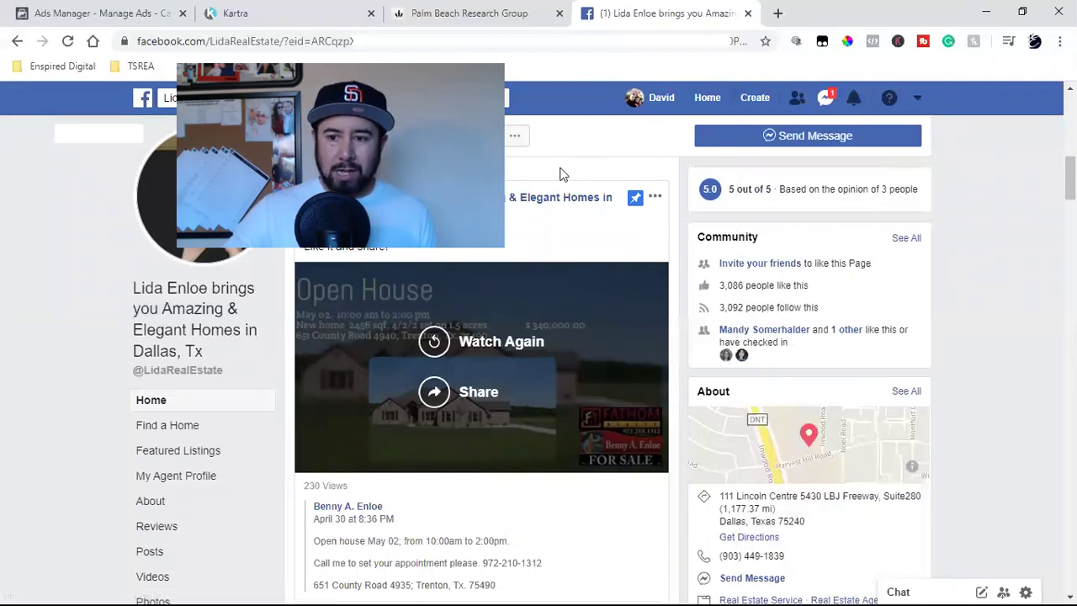
left_click(112, 13)
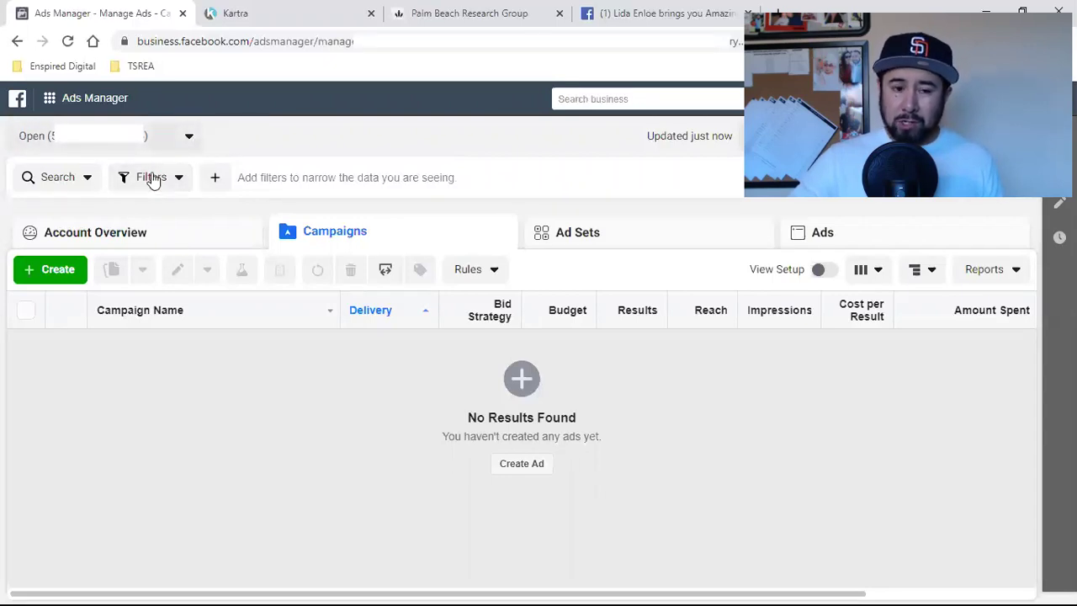
left_click(48, 105)
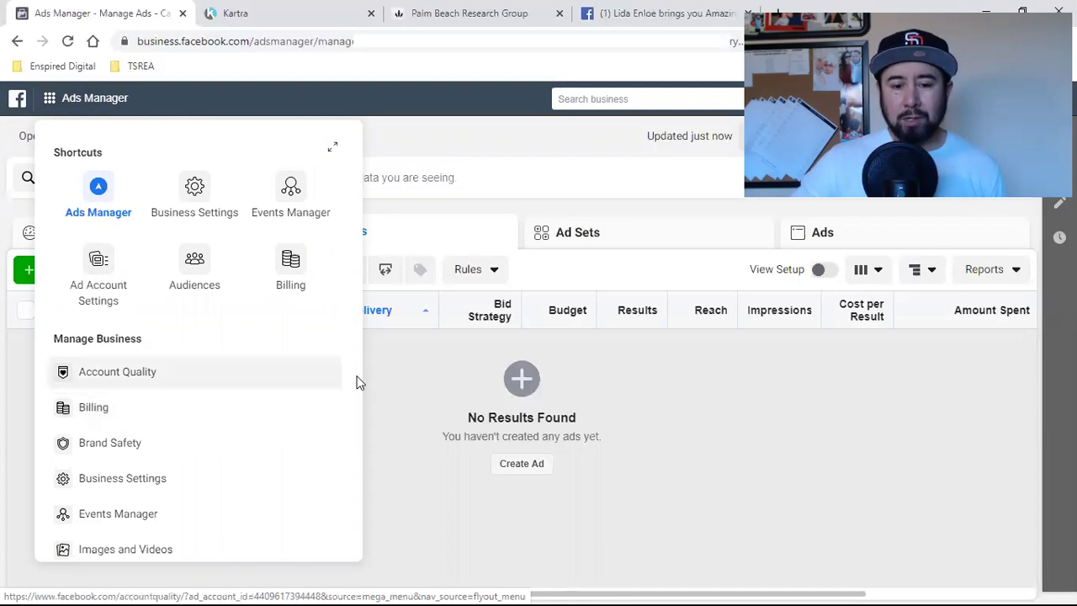
left_click(427, 363)
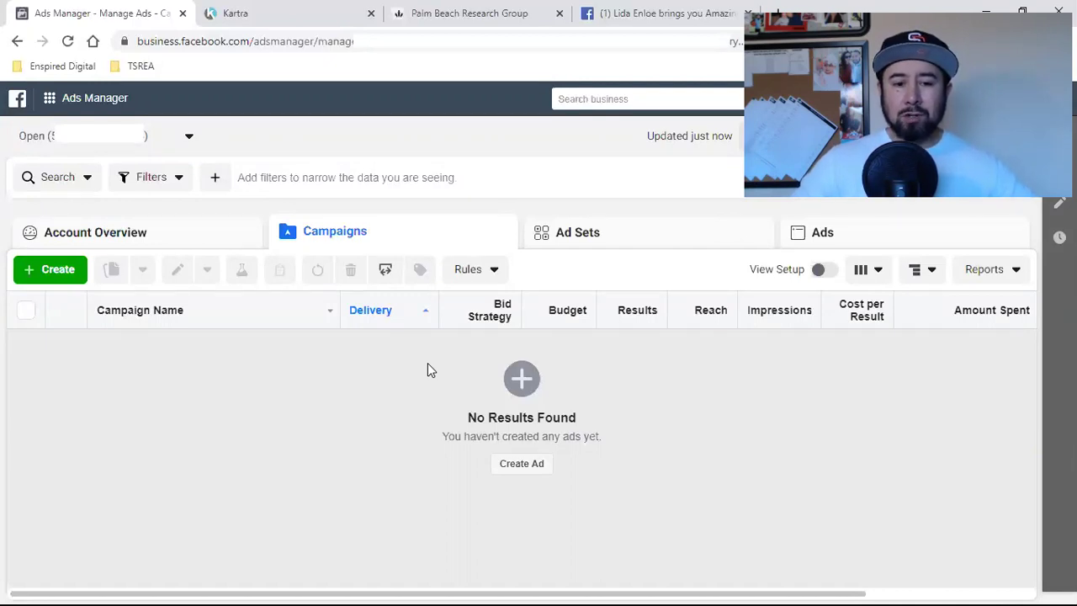
Start a new campaign and browse the marketing objective options.
left_click(53, 280)
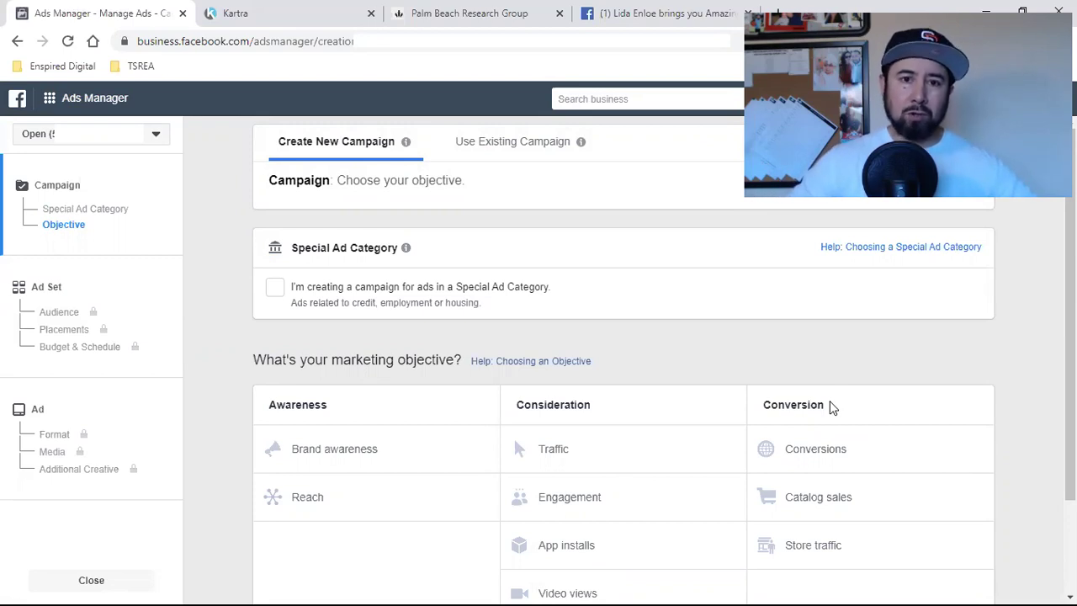
scroll(831, 407, "down", 1)
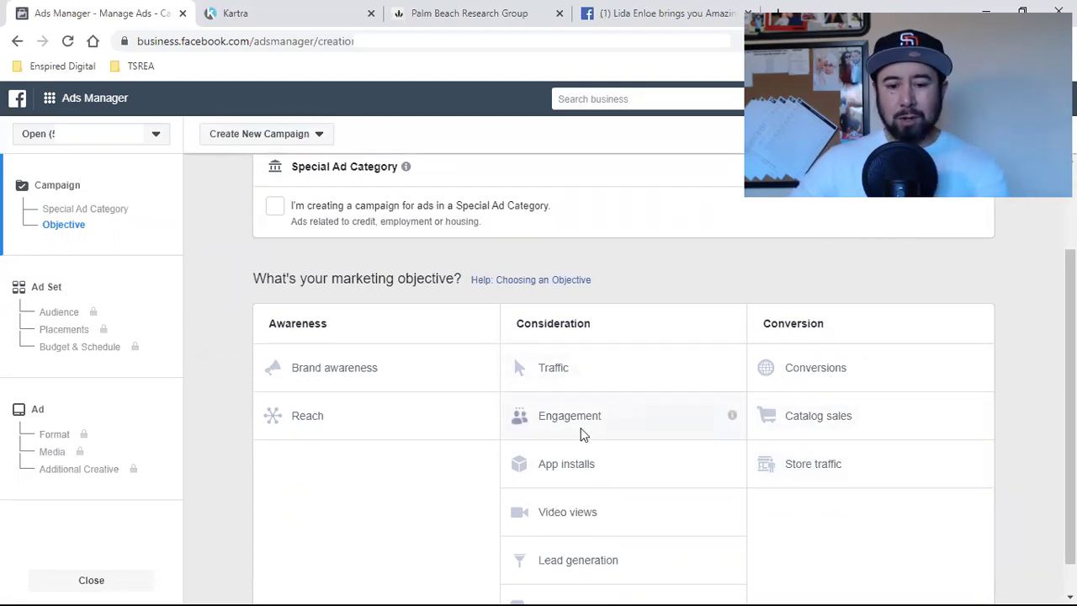
scroll(582, 435, "up", 1)
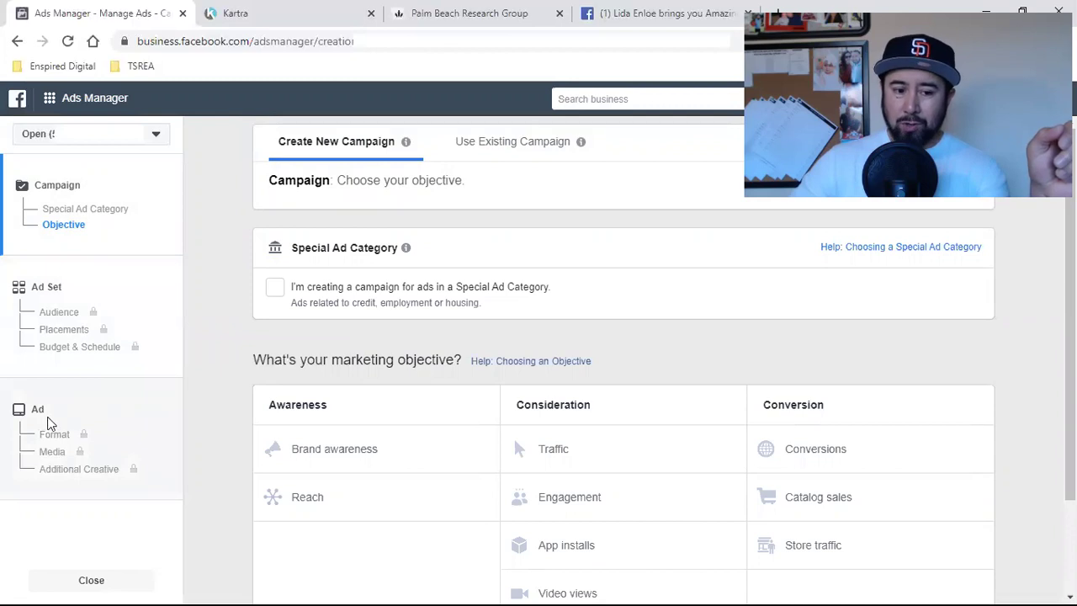
left_click(79, 425)
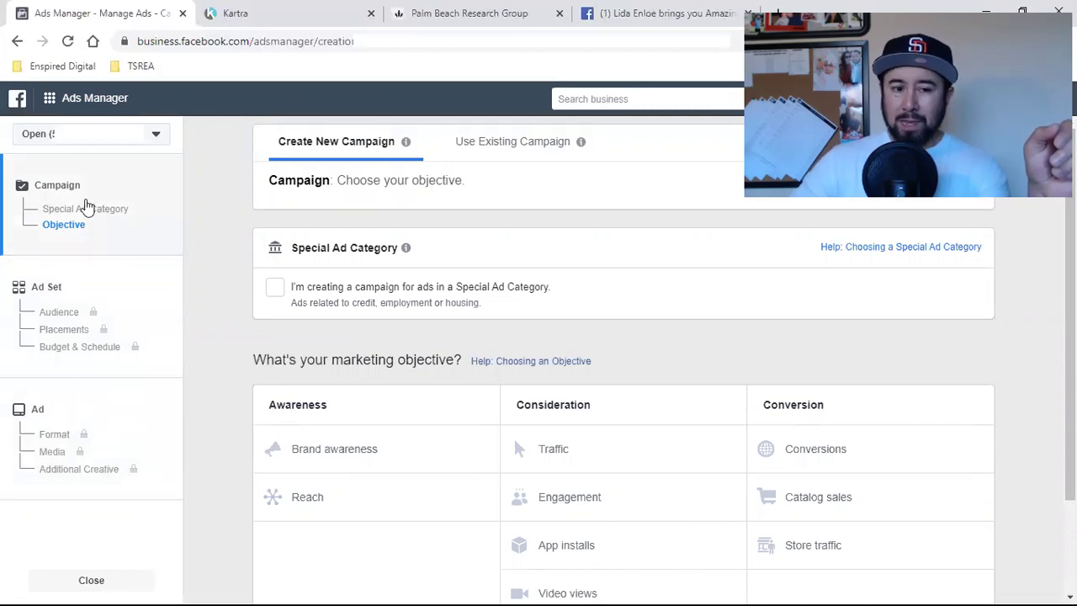
scroll(764, 395, "down", 2)
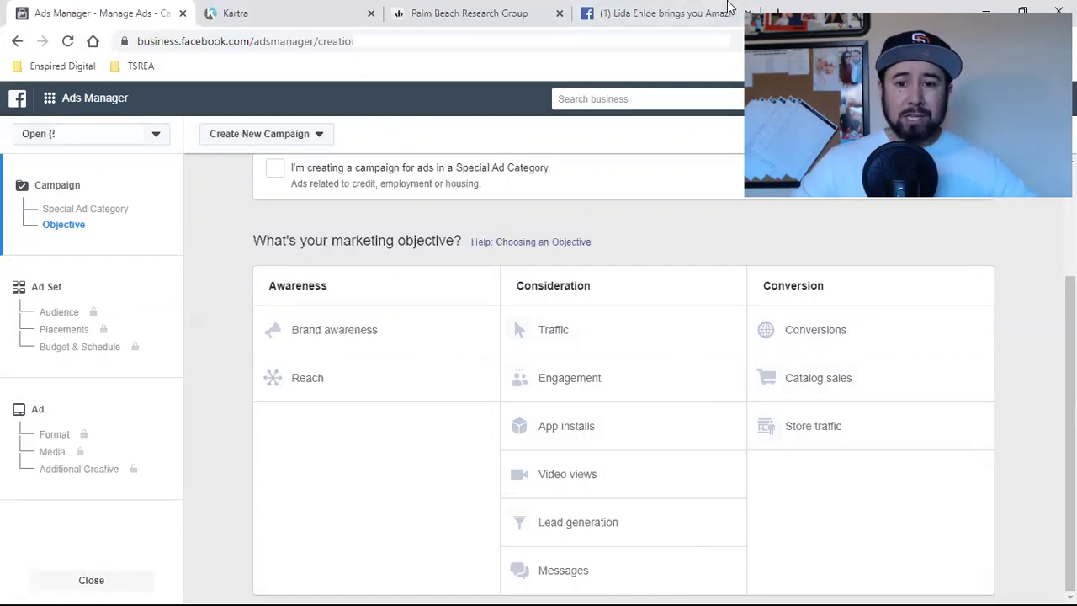
left_click(729, 9)
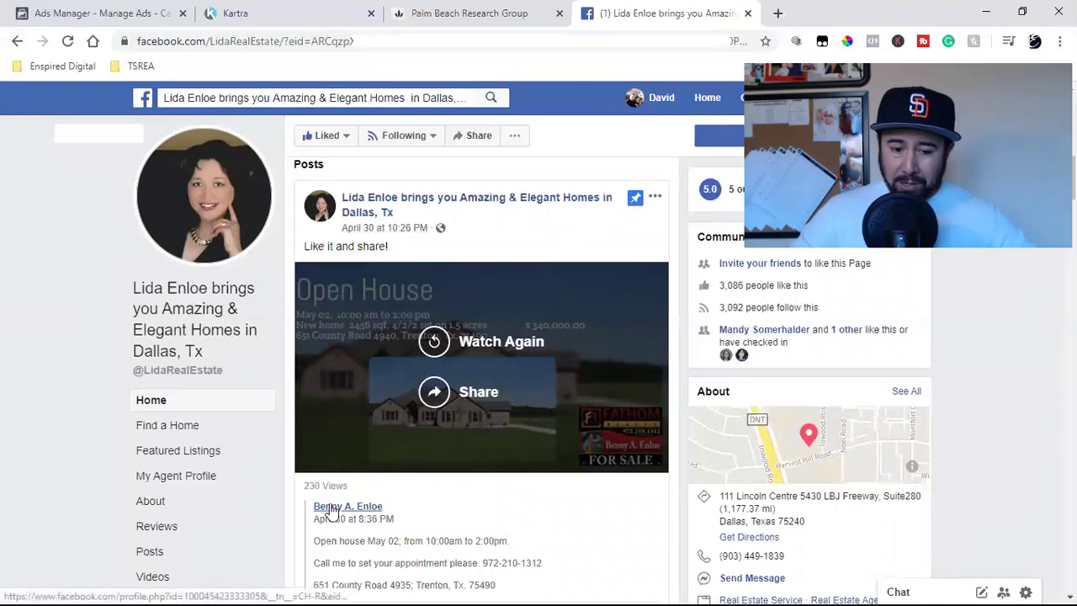
mouse_move(354, 517)
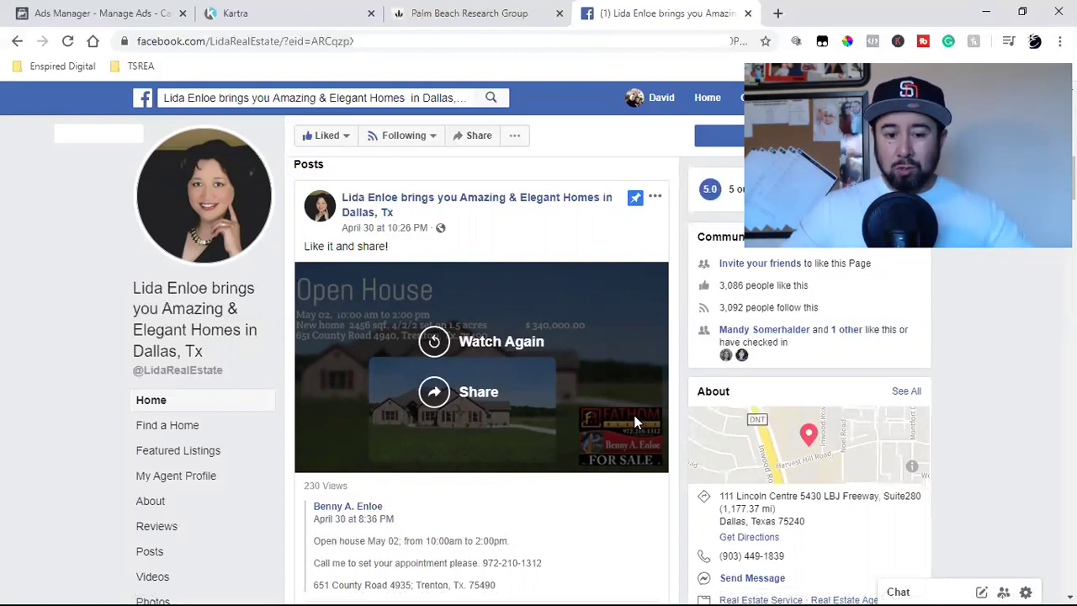
triple_click(373, 246)
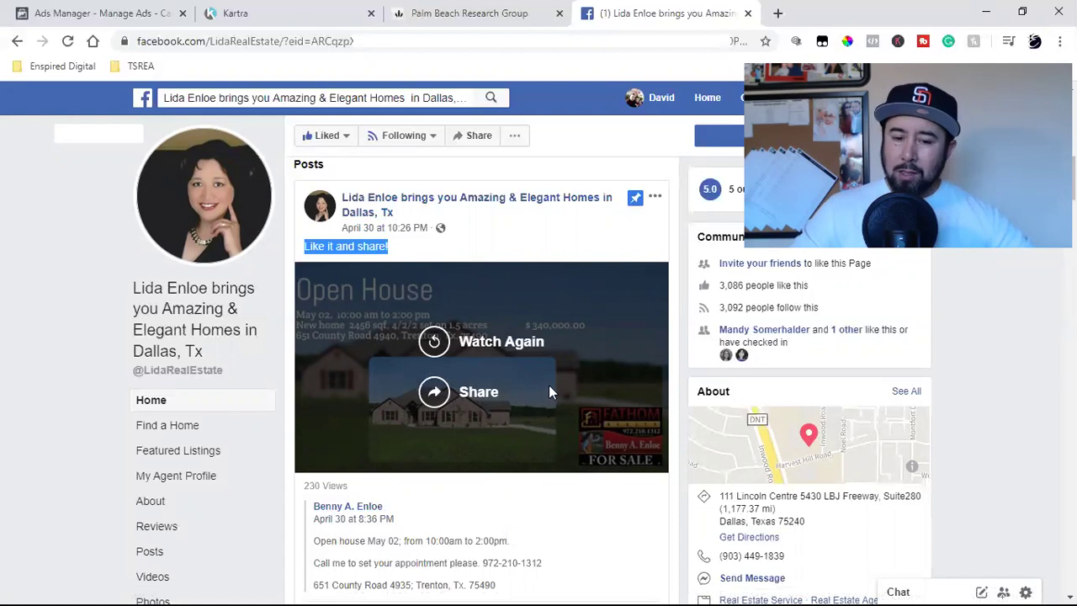
triple_click(384, 245)
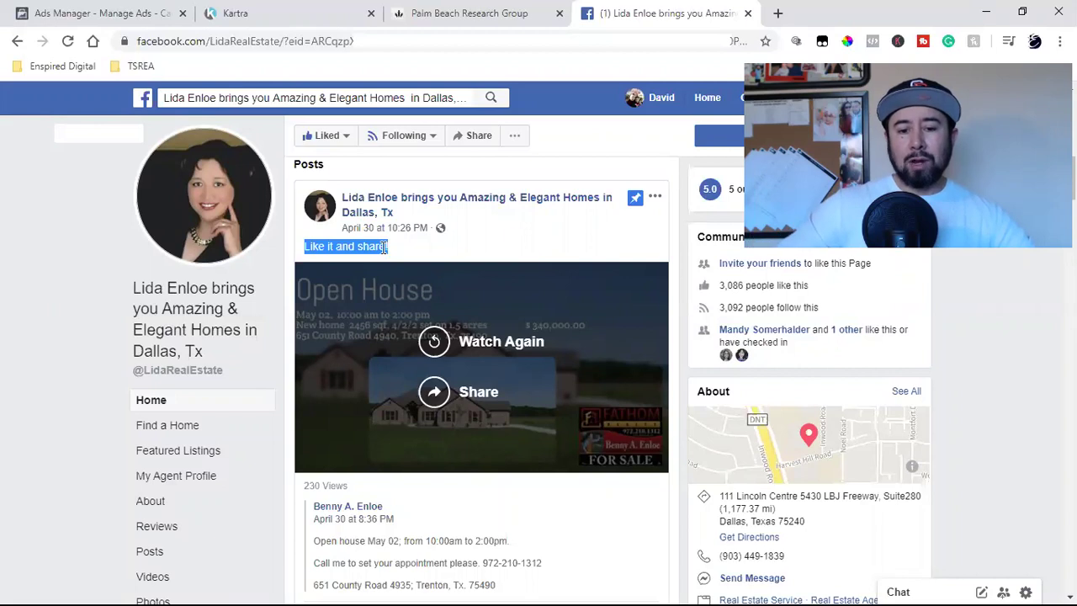
left_click(100, 15)
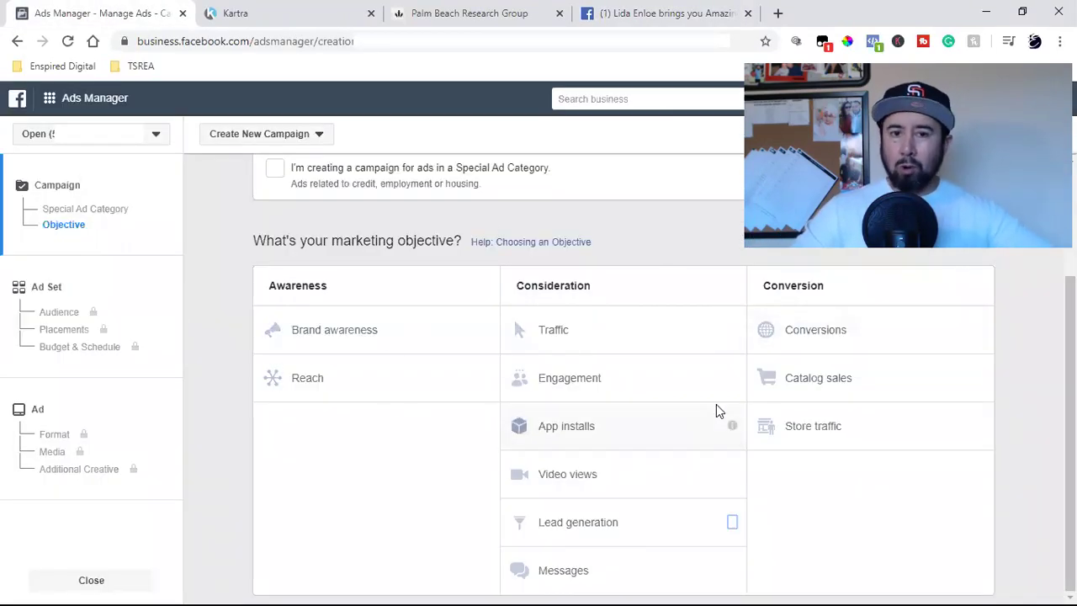
Compare the campaign objective choices with the Open House post on the Facebook page.
left_click(656, 10)
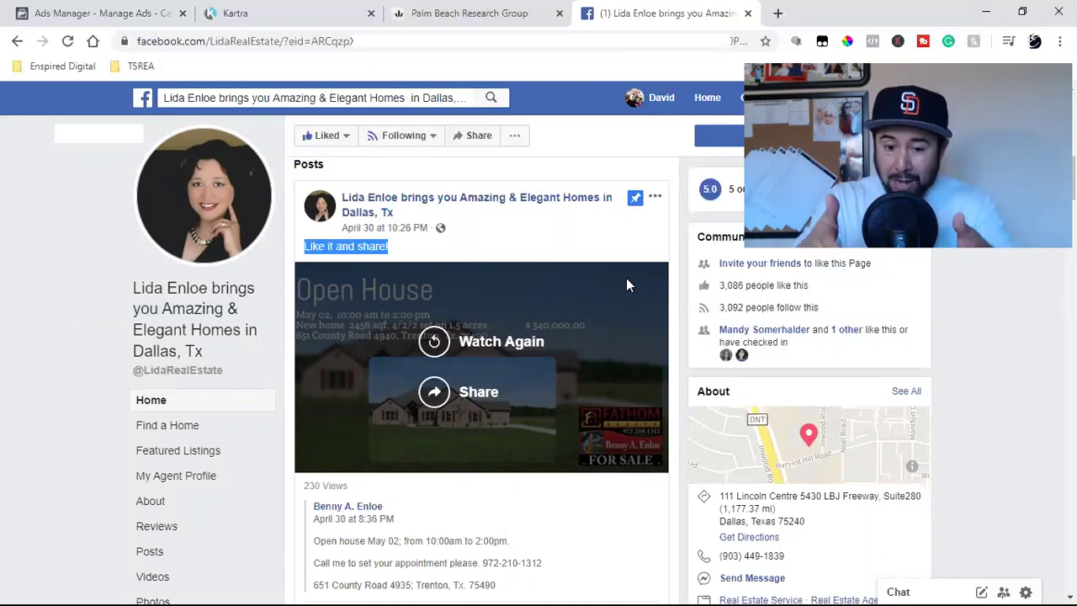
left_click(80, 13)
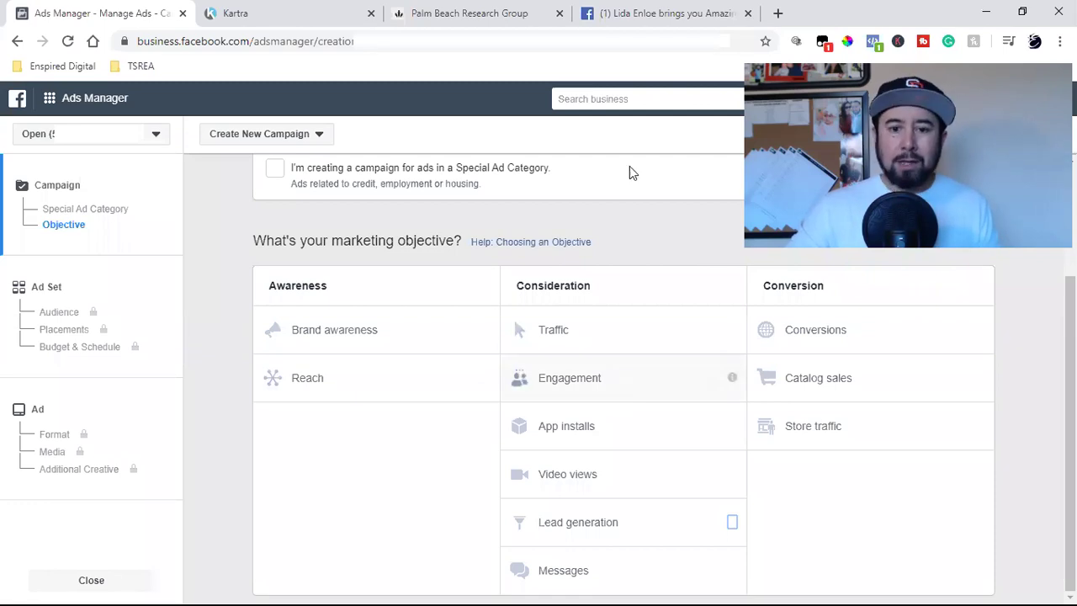
left_click(657, 13)
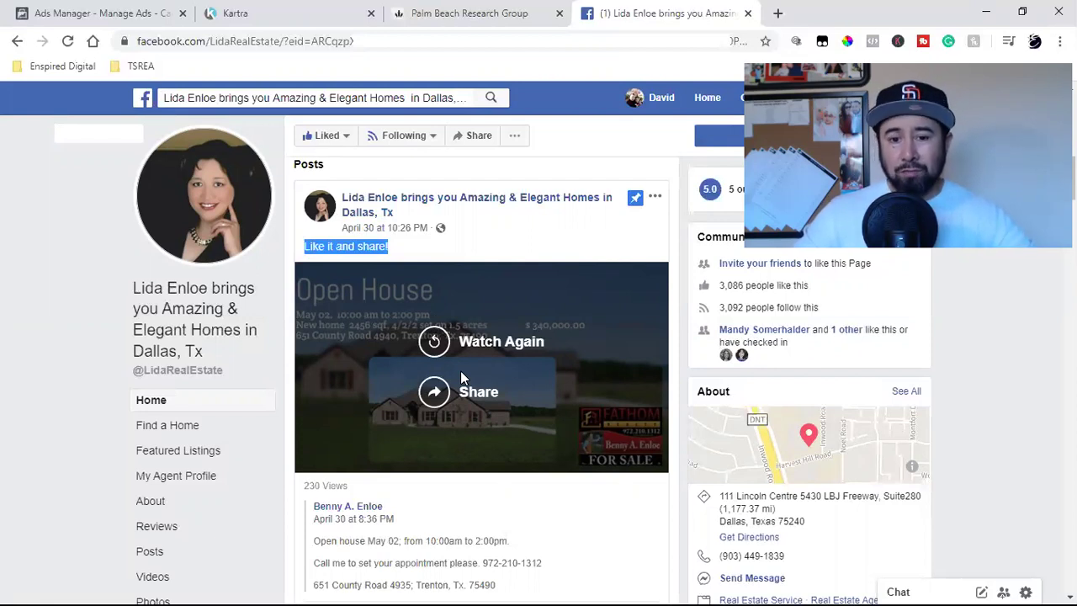
Select the whole 'Like it and share!' caption on the pinned Open House video post.
double_click(372, 246)
triple_click(372, 247)
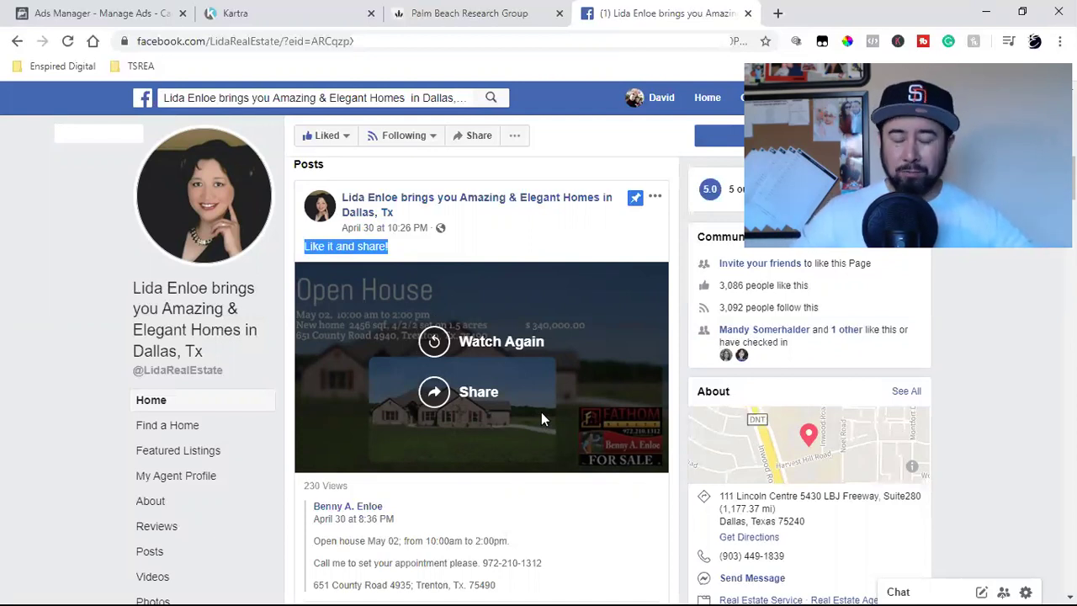
left_click(350, 254)
triple_click(357, 245)
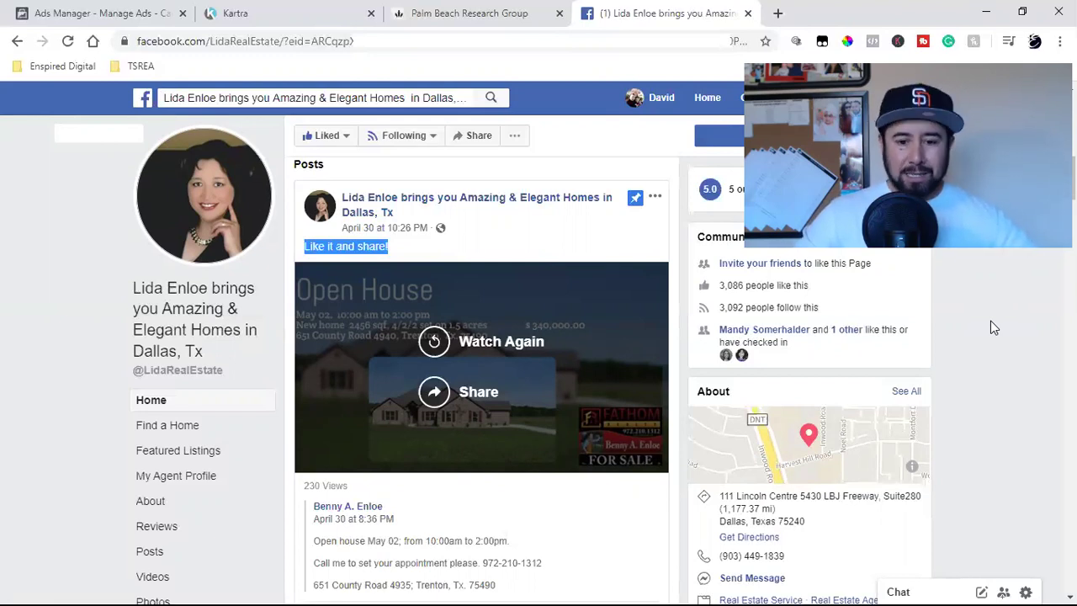
left_click(563, 248)
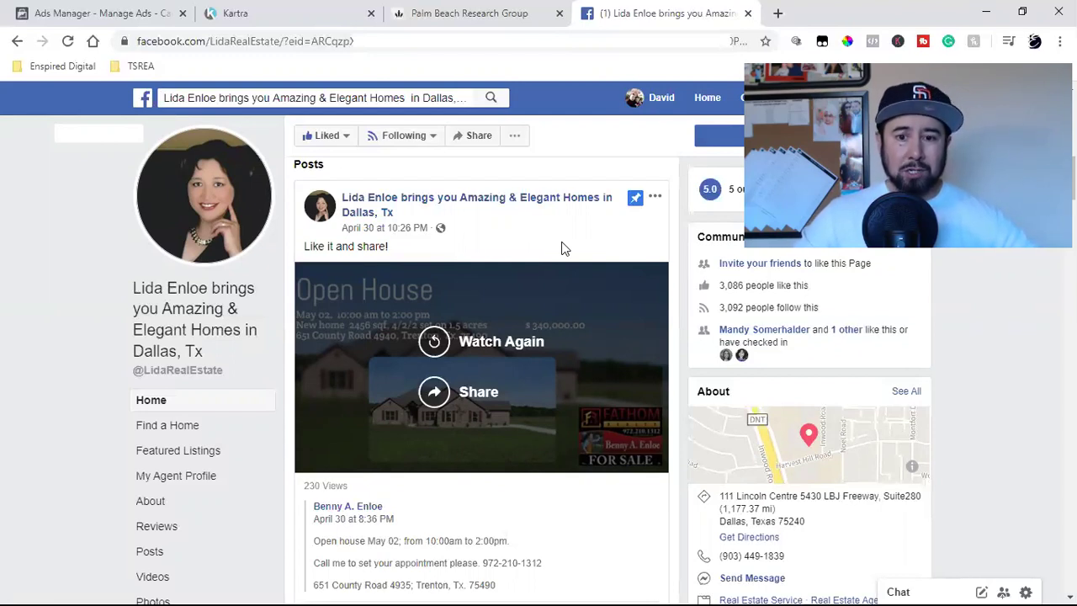
triple_click(355, 245)
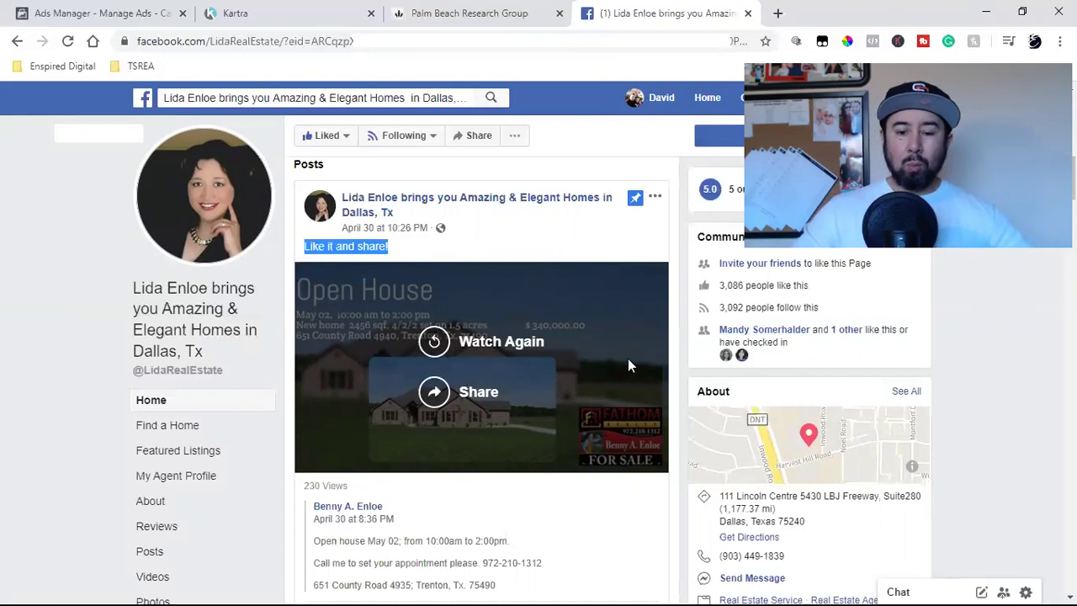
left_click(781, 15)
left_click(135, 67)
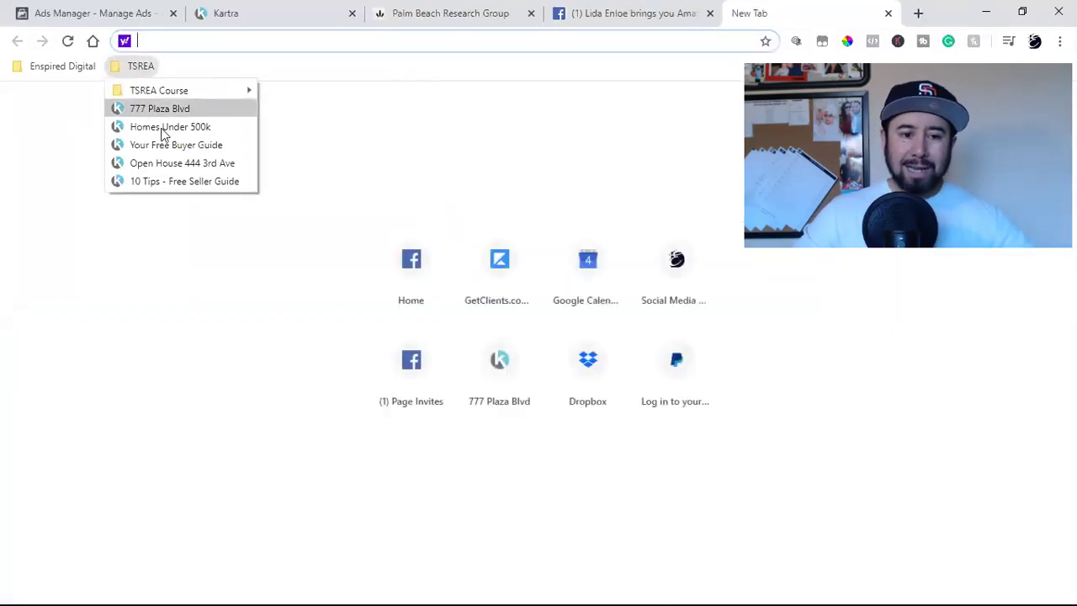
left_click(173, 164)
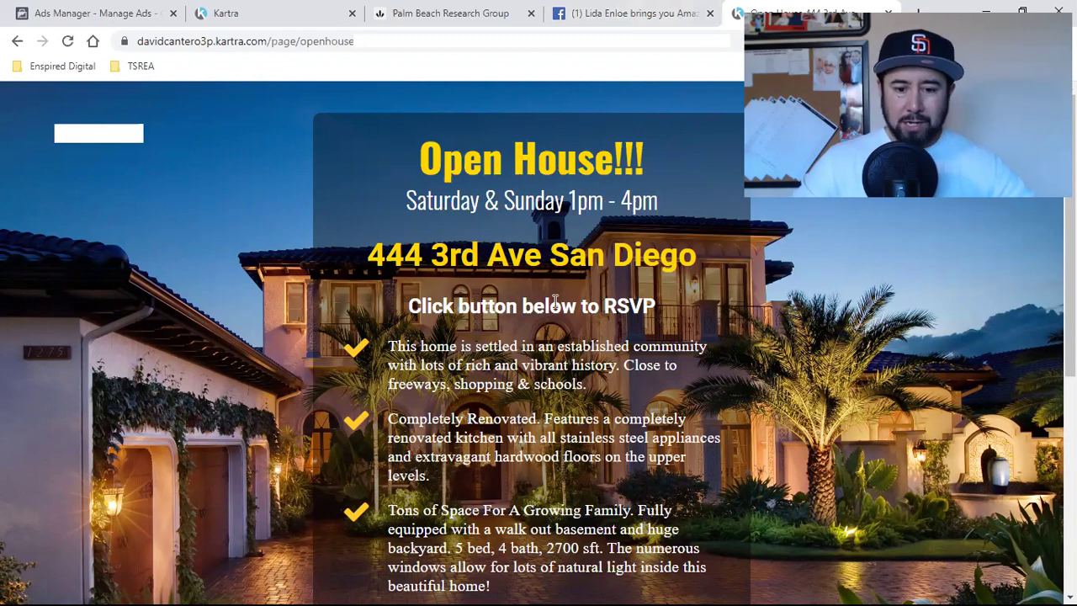
scroll(724, 368, "down", 2)
scroll(770, 374, "up", 2)
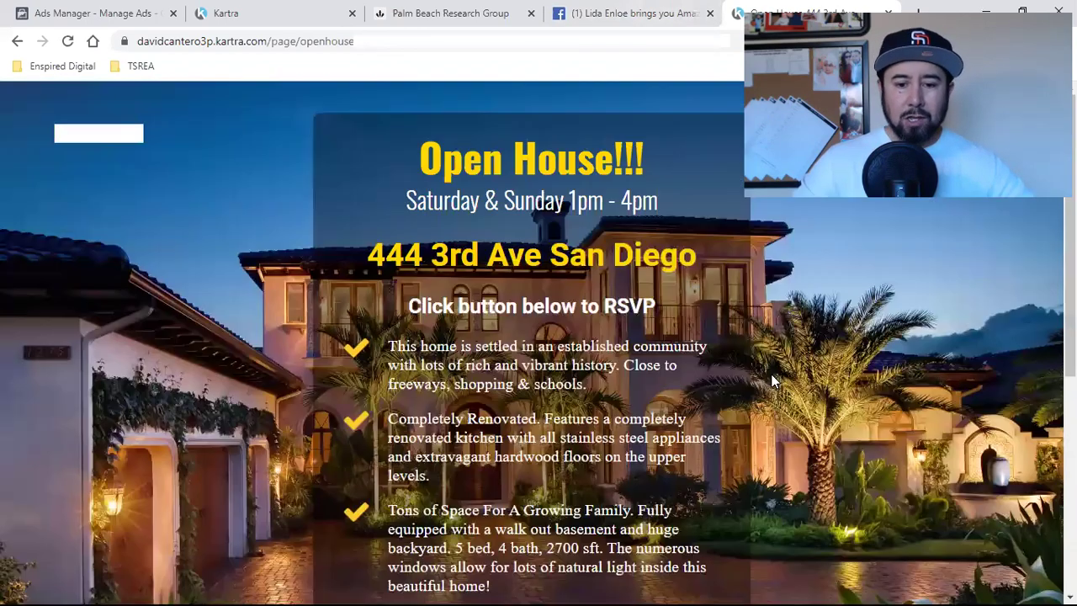
scroll(711, 352, "down", 2)
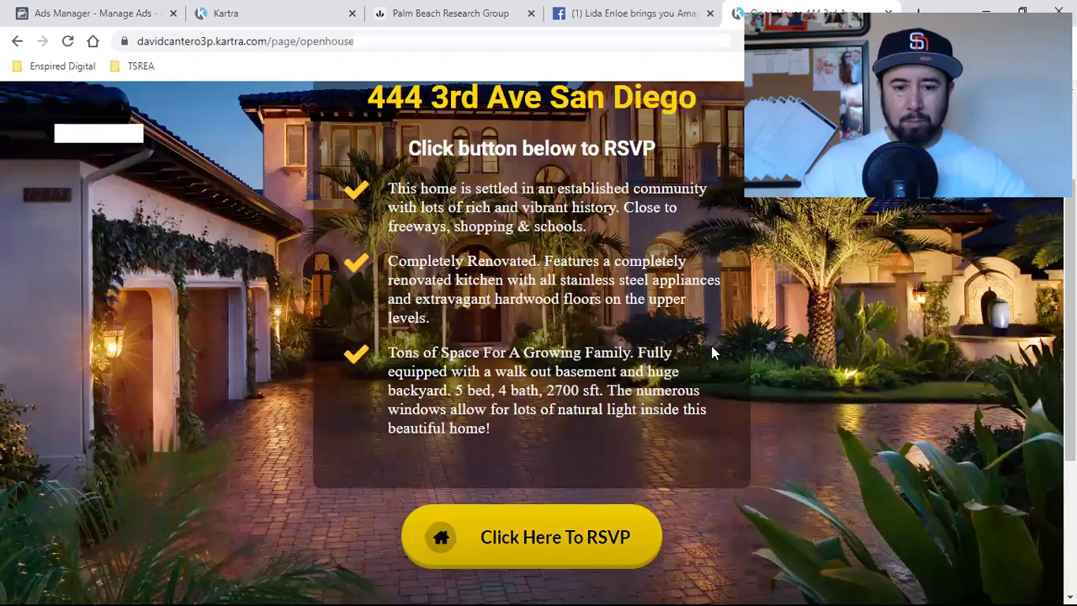
scroll(712, 351, "up", 2)
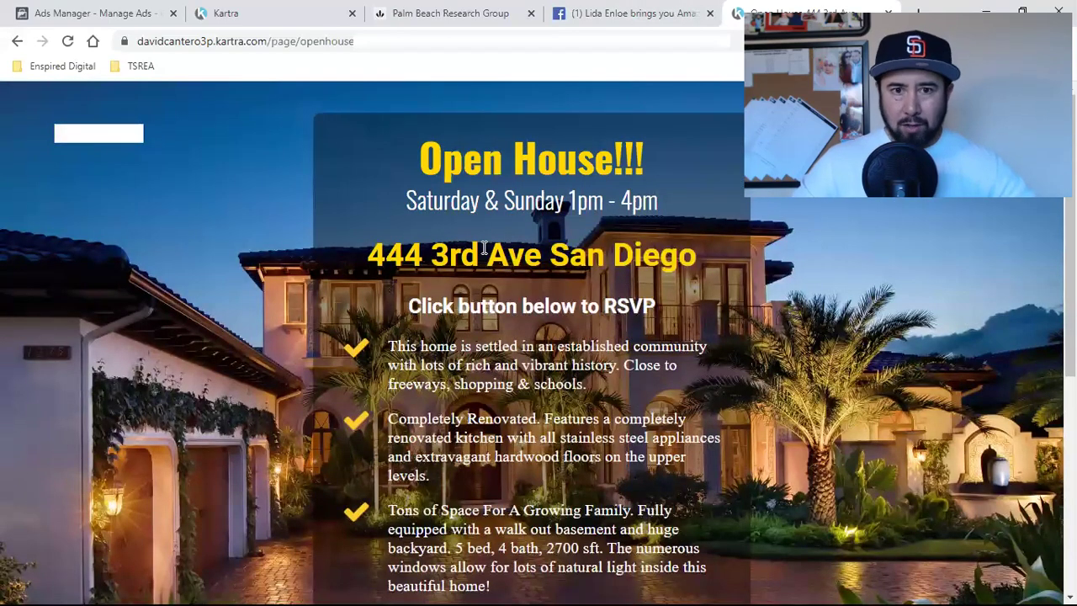
scroll(484, 248, "down", 4)
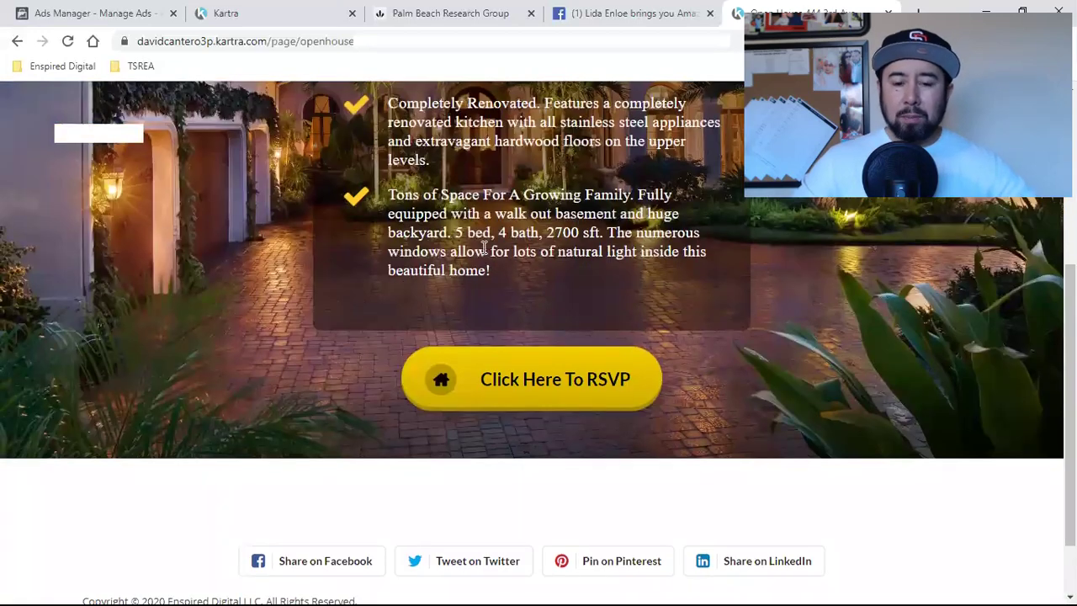
left_click(551, 362)
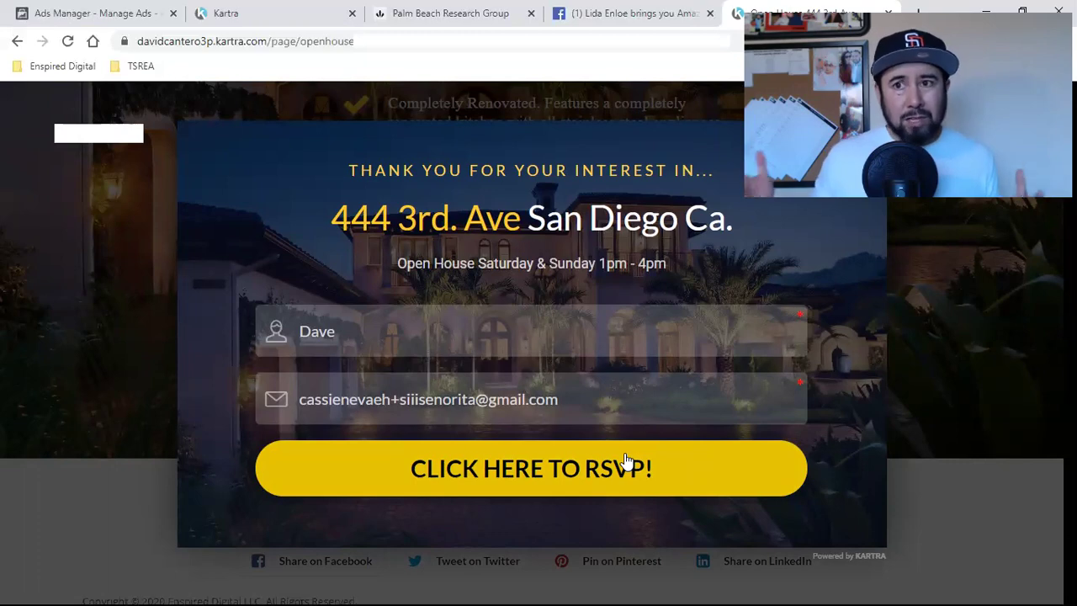
left_click(912, 361)
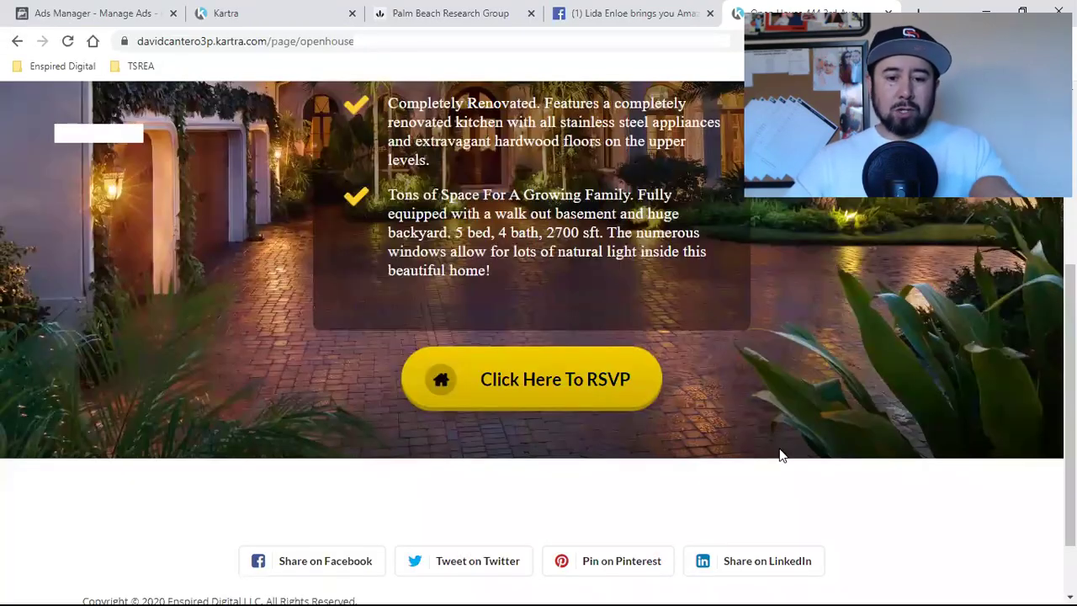
scroll(779, 454, "up", 4)
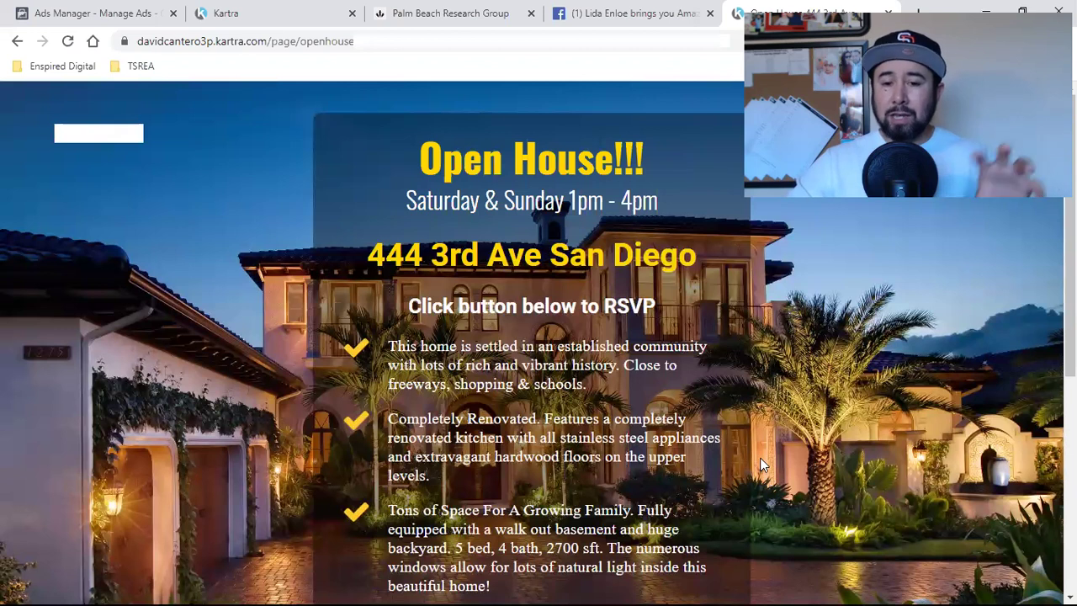
In the new campaign setup, choose Engagement instead of Conversions as the objective.
left_click(92, 12)
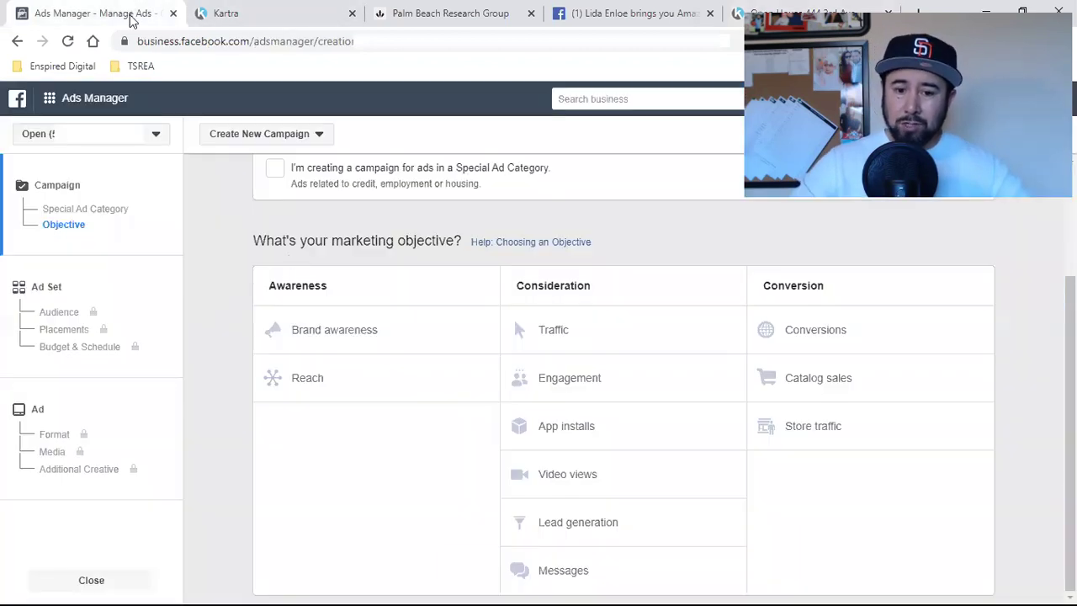
left_click(831, 334)
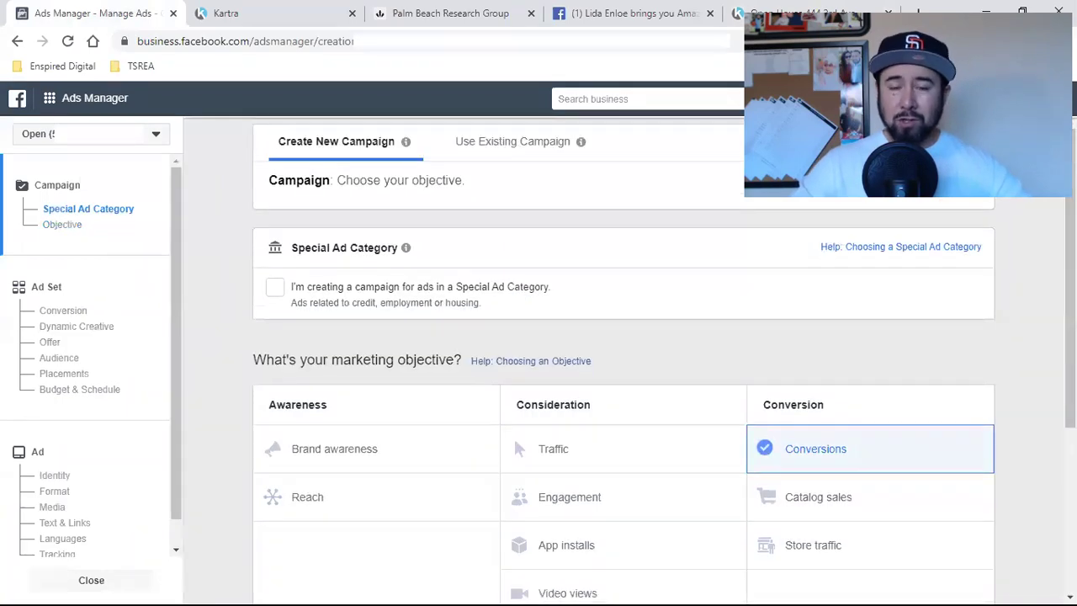
scroll(622, 361, "down", 2)
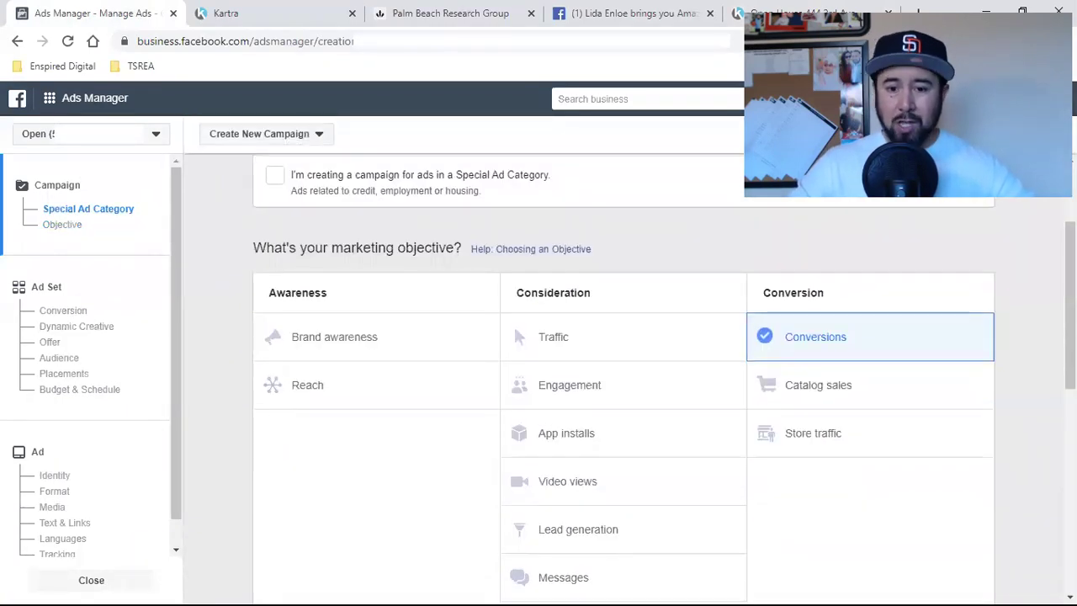
scroll(622, 362, "up", 2)
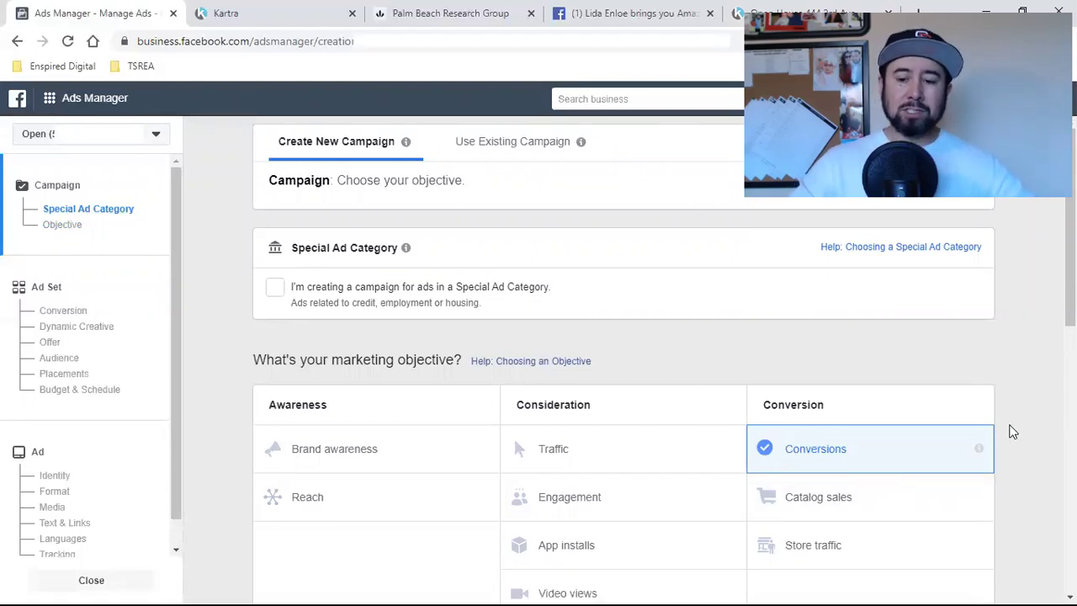
scroll(1013, 432, "down", 1)
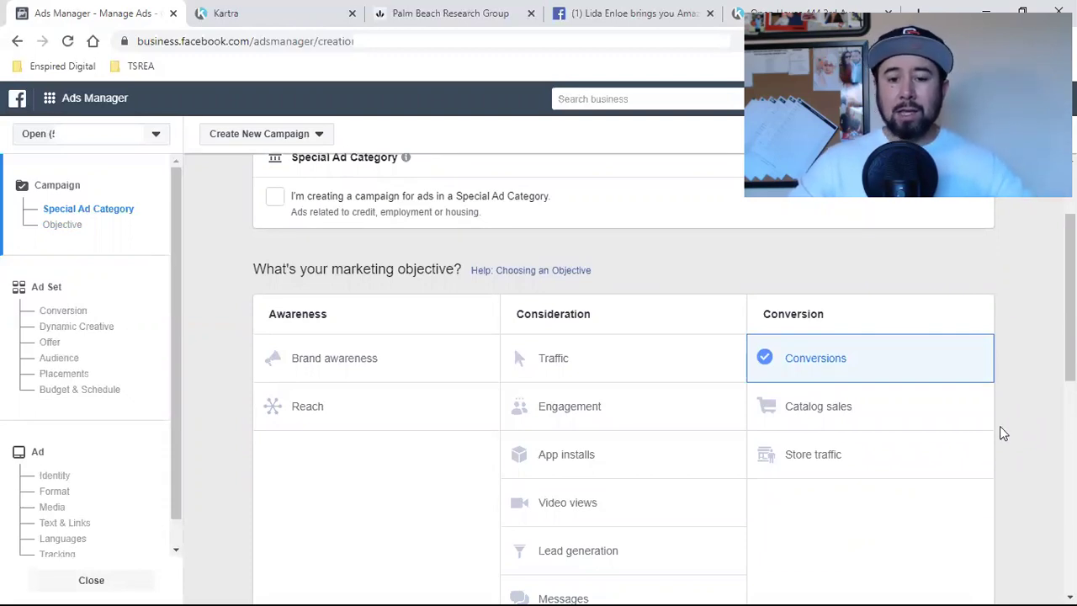
left_click(641, 405)
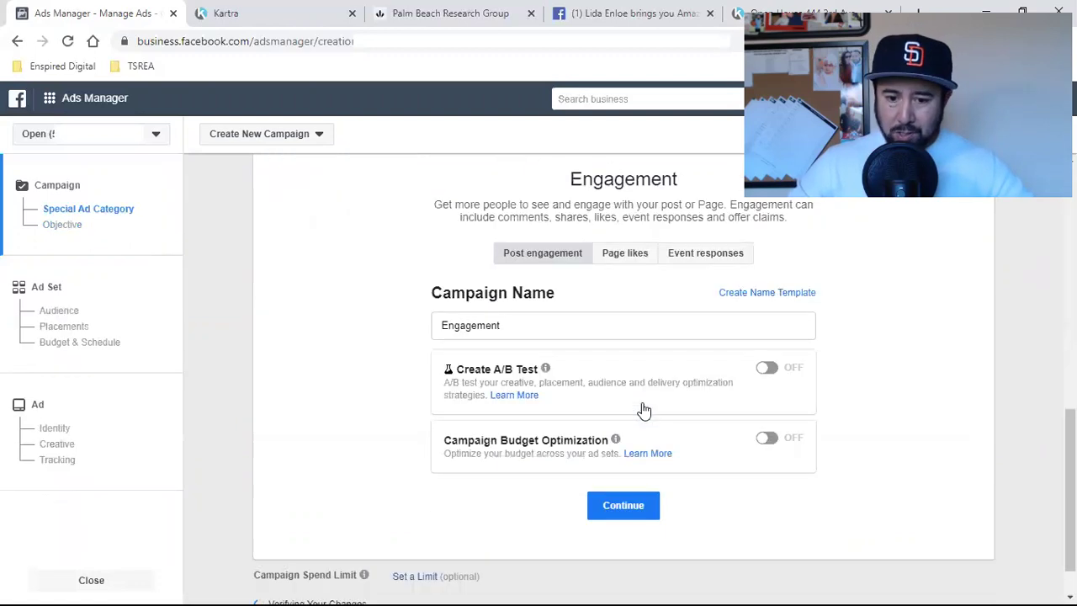
Try Lead generation as the objective, then switch it back to Engagement.
scroll(641, 409, "up", 5)
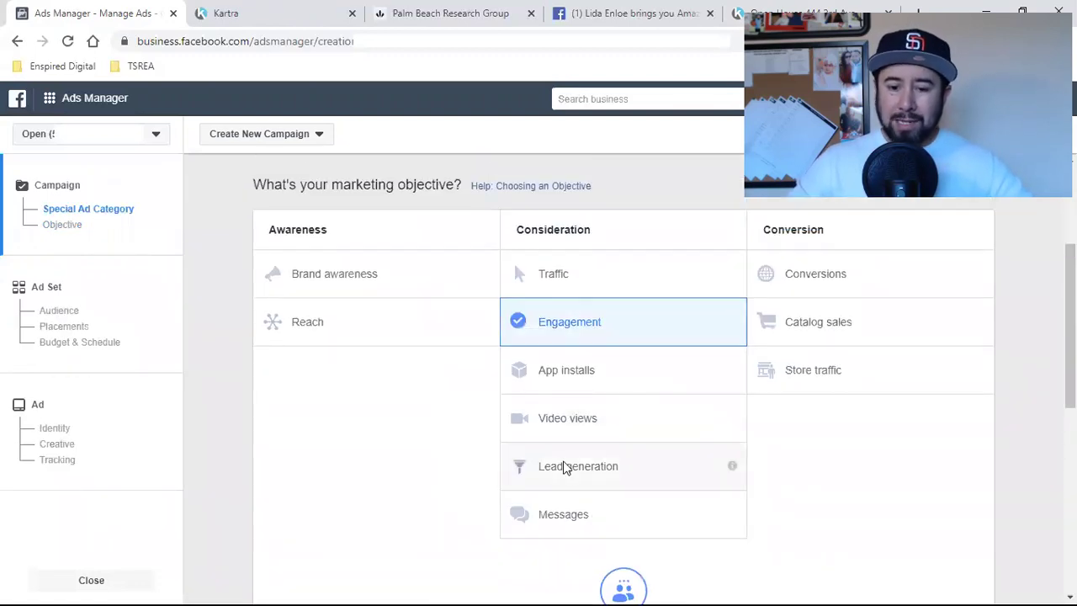
left_click(566, 467)
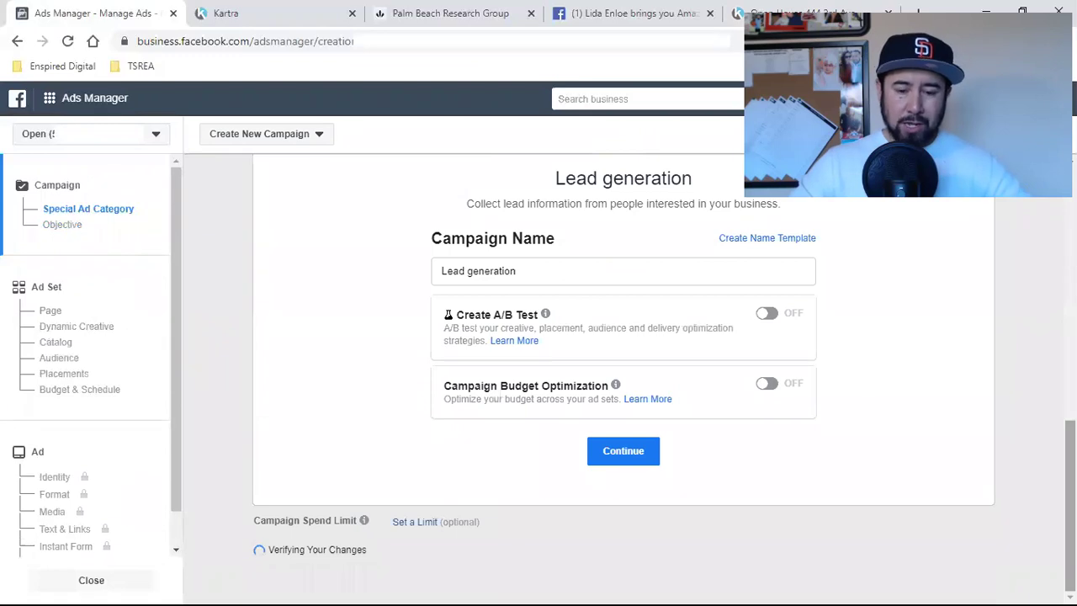
scroll(622, 378, "up", 5)
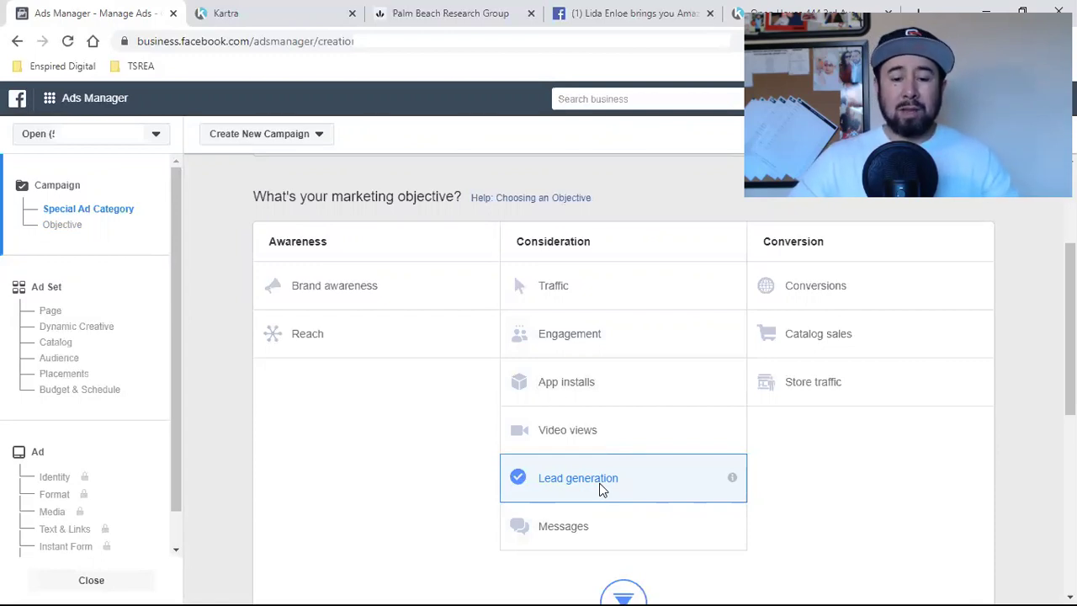
left_click(579, 337)
scroll(578, 345, "down", 5)
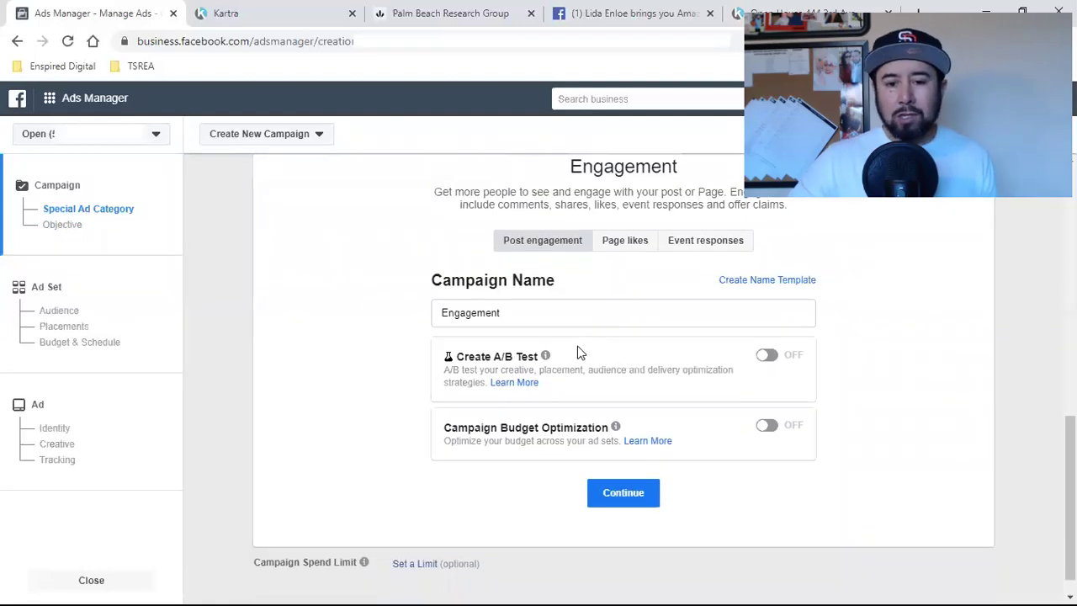
scroll(636, 401, "up", 5)
scroll(766, 434, "up", 3)
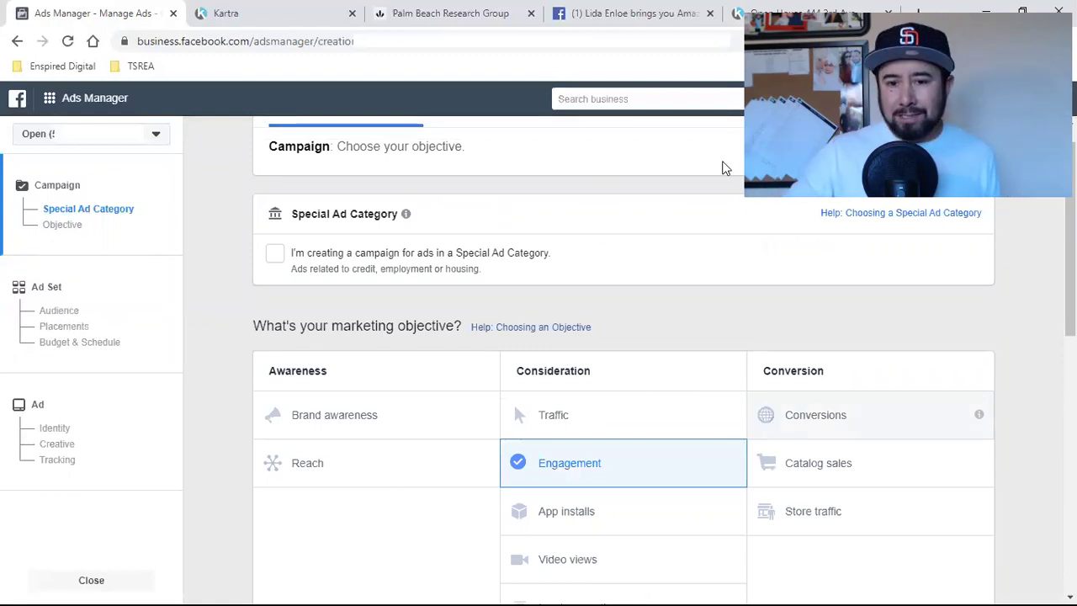
Check the Open House post, then scroll the setup down to the Campaign Name section.
left_click(604, 16)
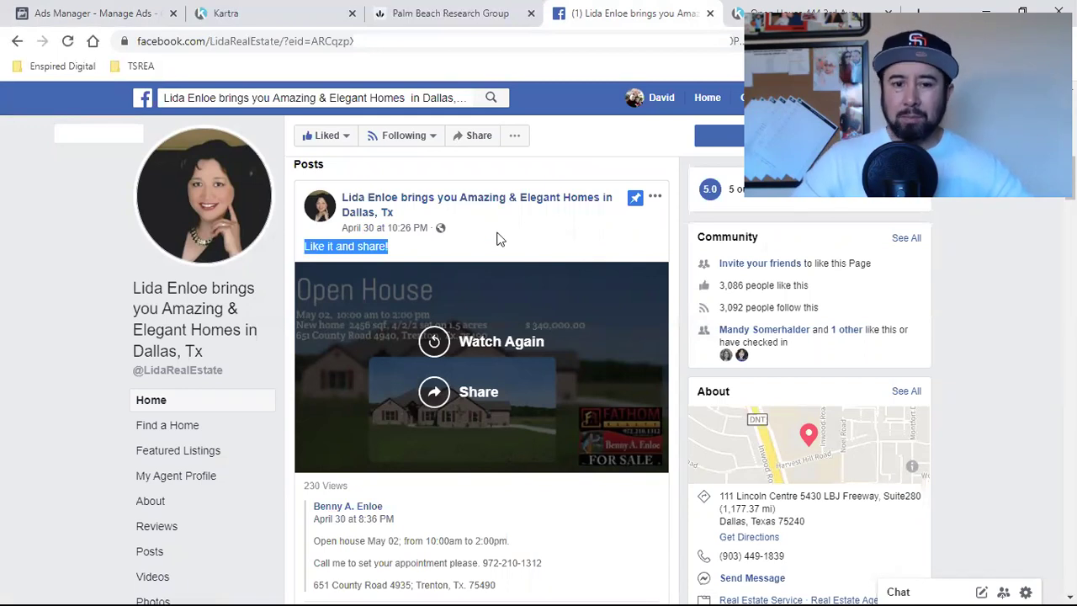
key("ctrl+1")
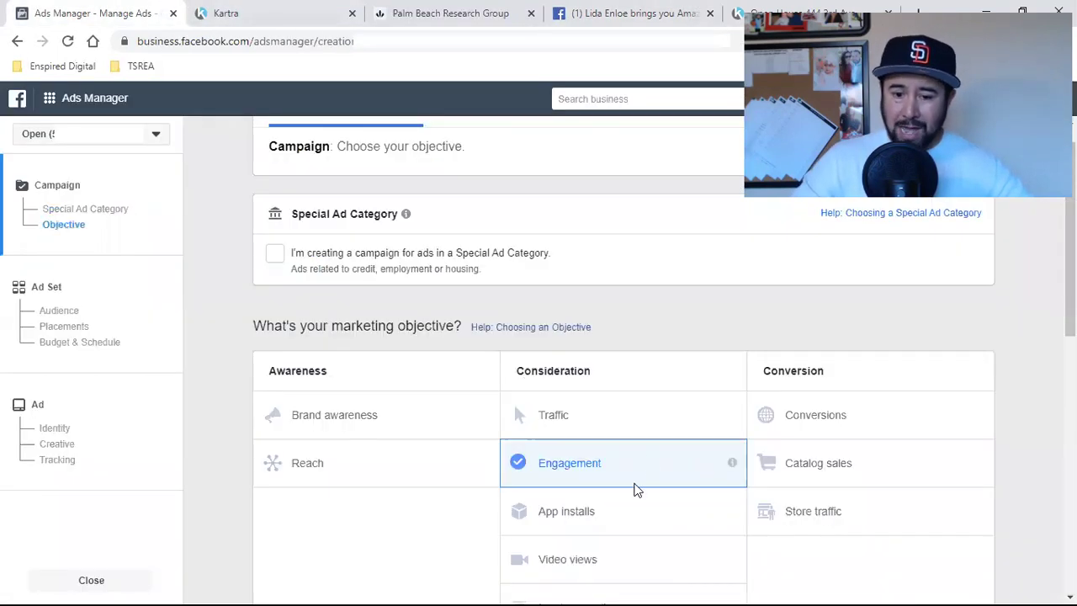
scroll(635, 488, "down", 1)
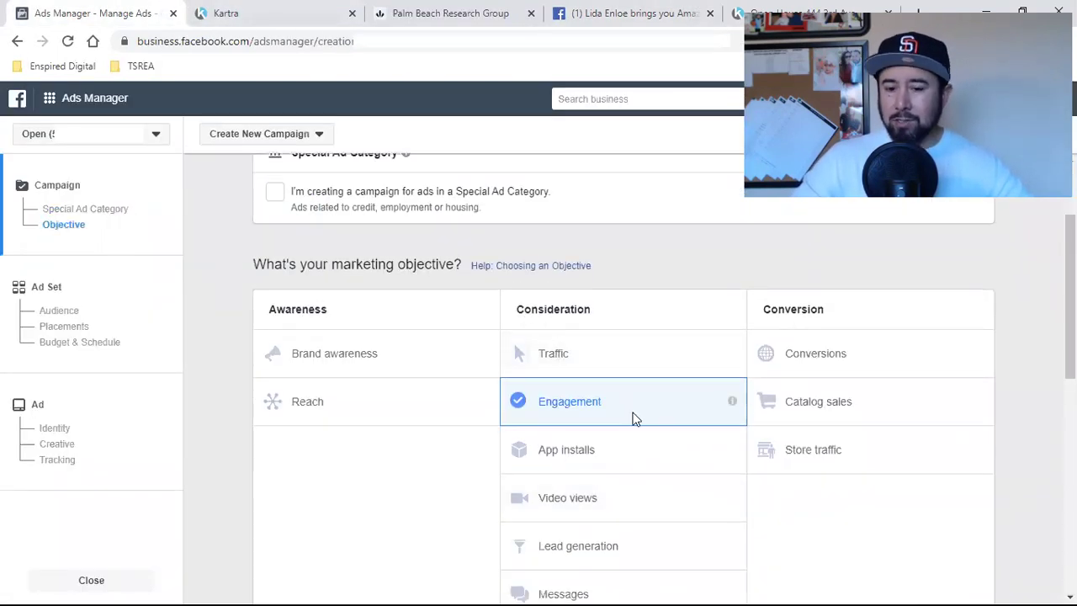
scroll(635, 418, "down", 2)
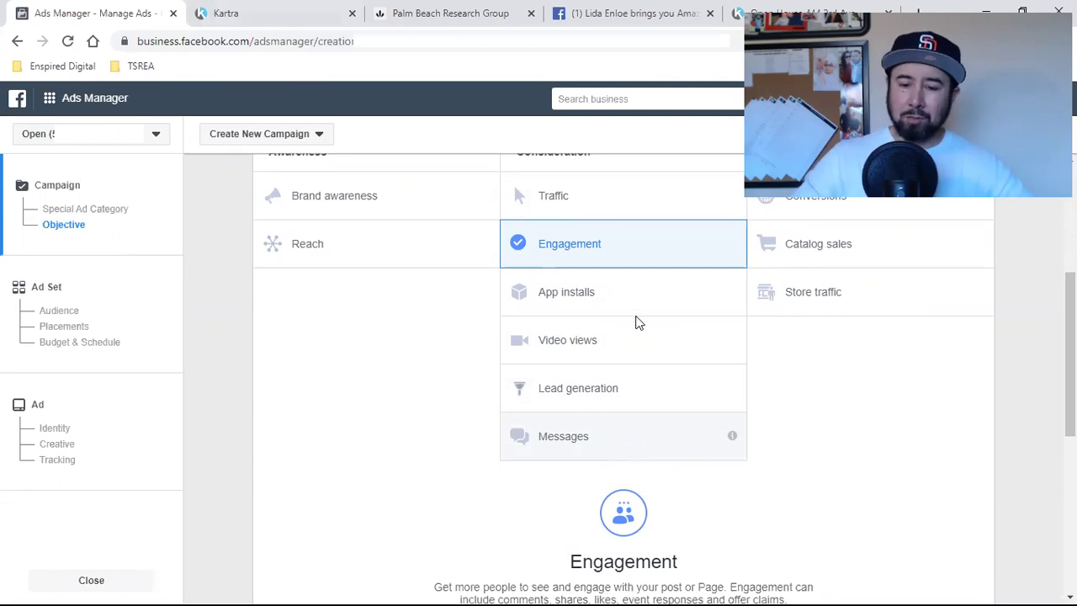
scroll(606, 260, "down", 5)
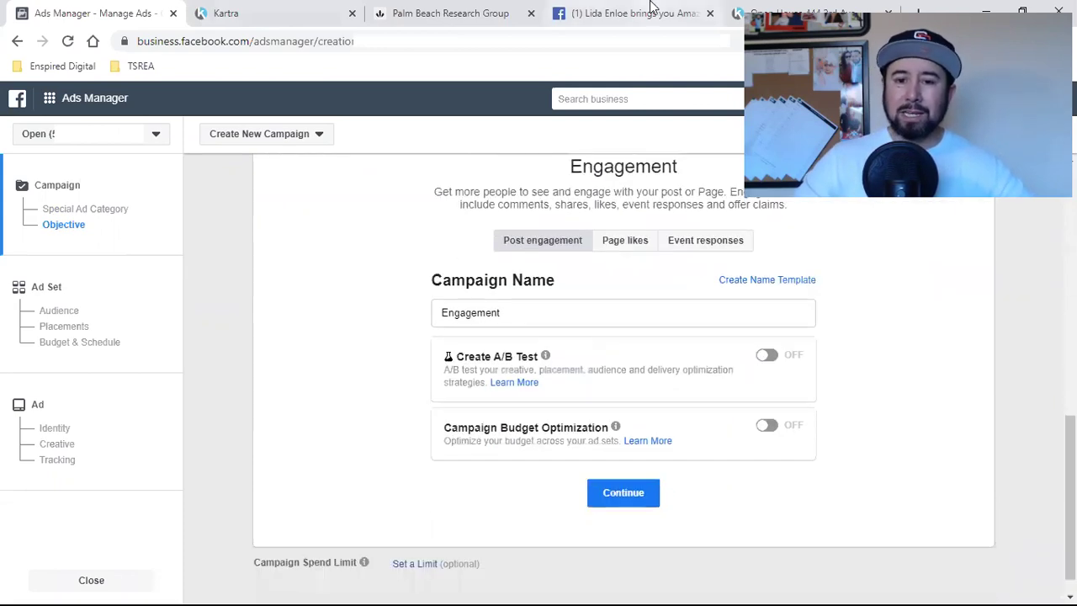
left_click(631, 13)
Open the Facebook Home News Feed in a new tab and reselect the post caption.
right_click(695, 99)
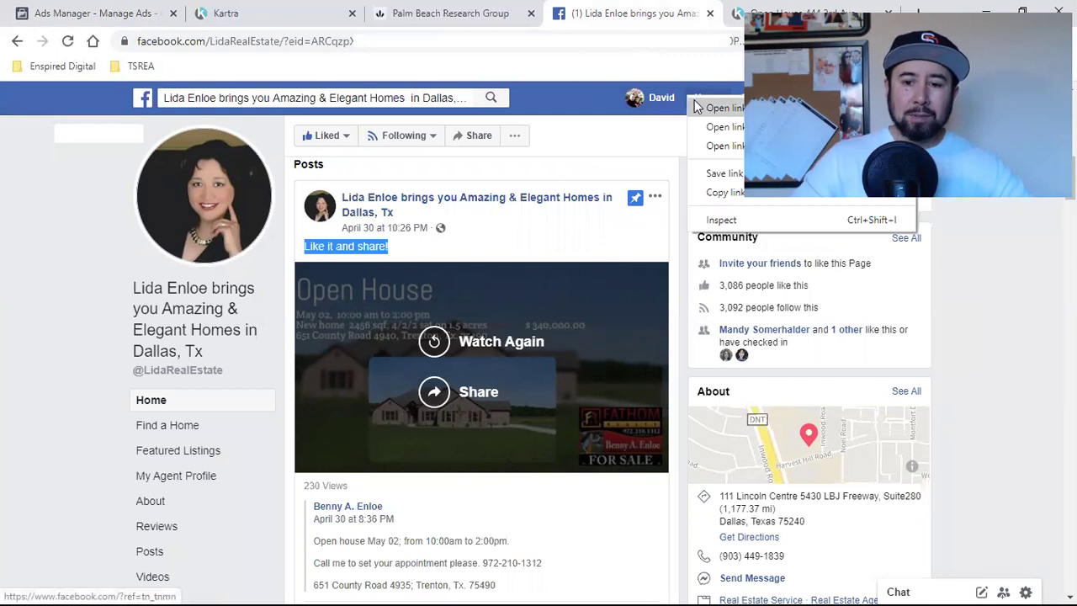
left_click(715, 105)
left_click(670, 9)
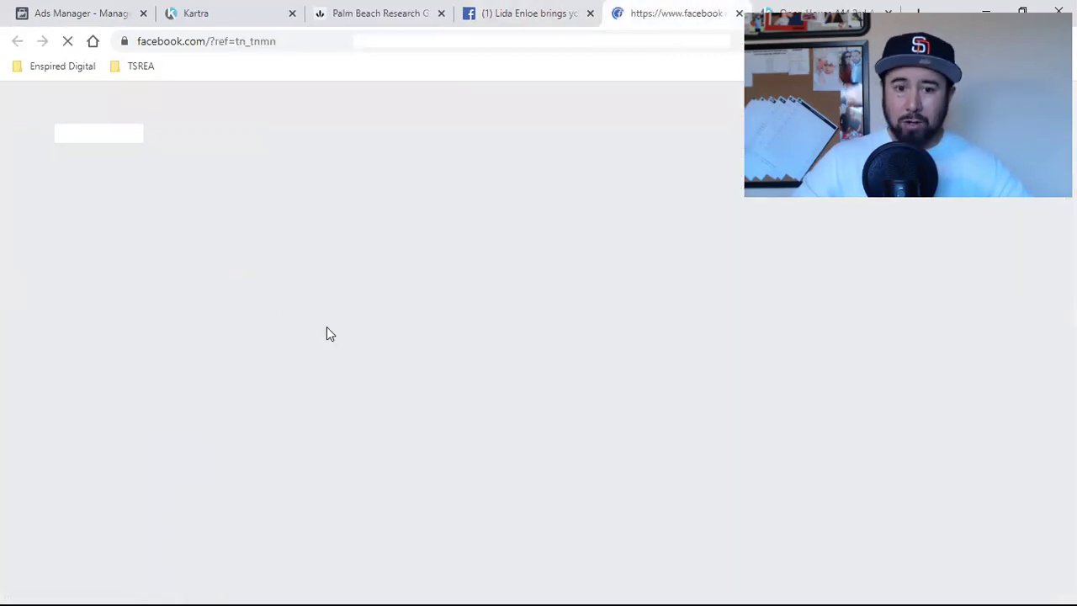
left_click(533, 12)
triple_click(345, 245)
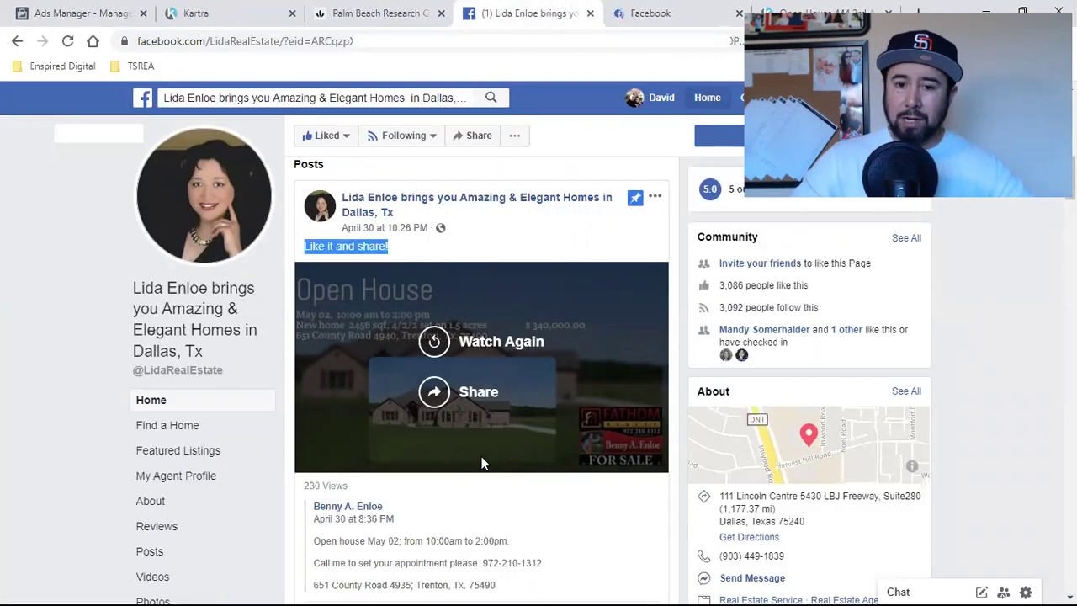
left_click(647, 11)
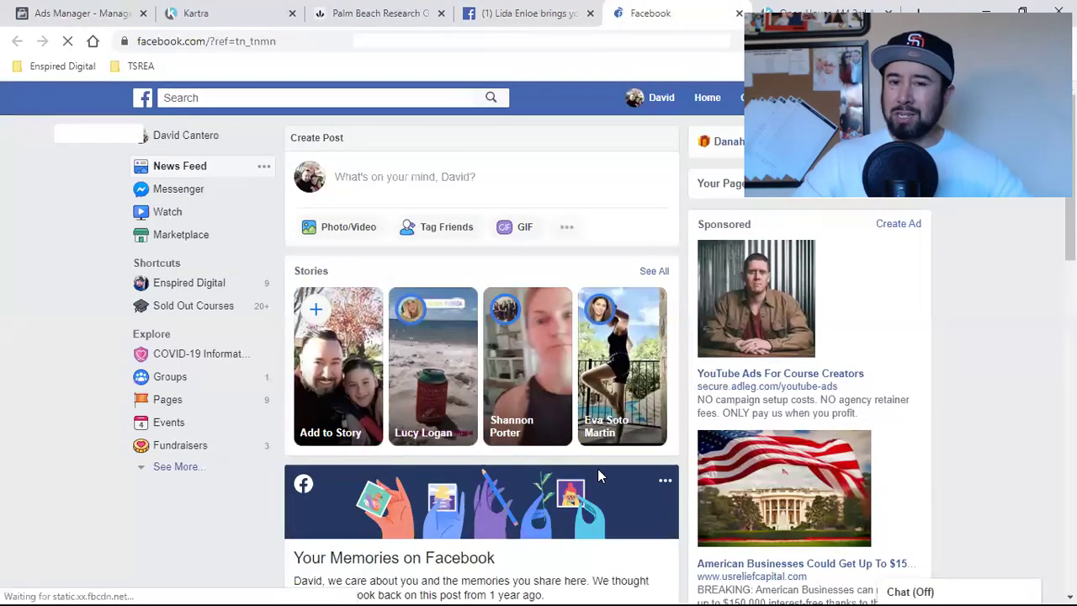
Scroll the News Feed down to the sponsored Carrot video ad for agents and investors.
scroll(598, 476, "down", 2)
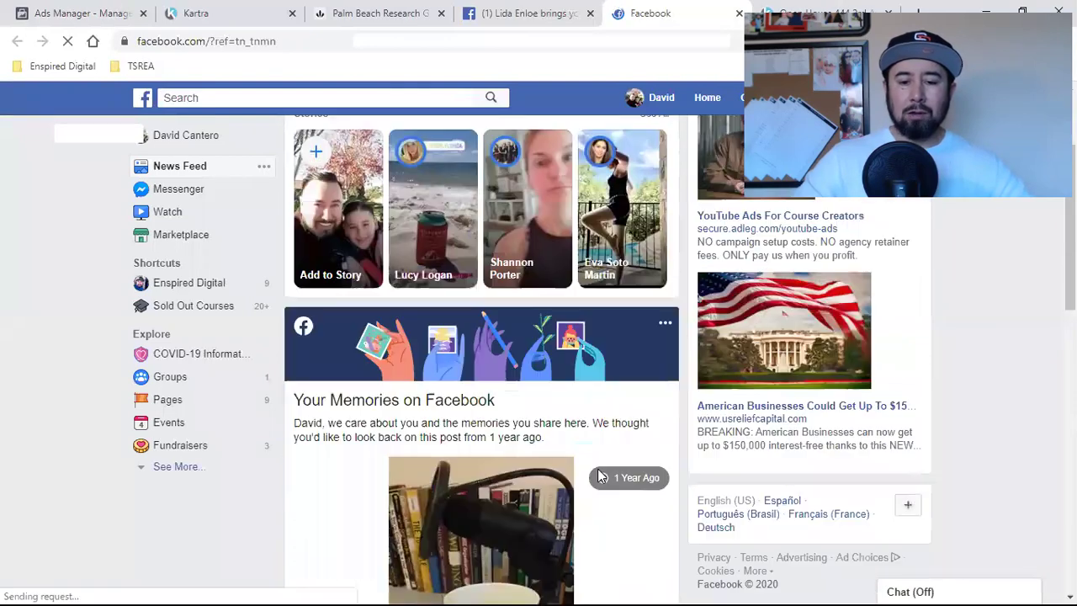
scroll(598, 476, "down", 5)
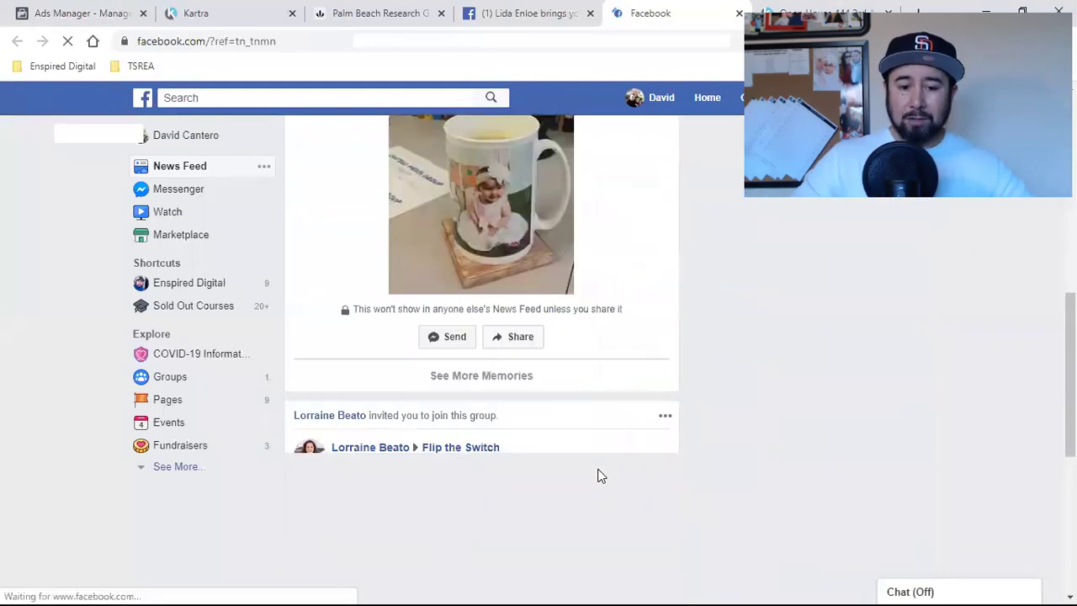
scroll(597, 476, "down", 5)
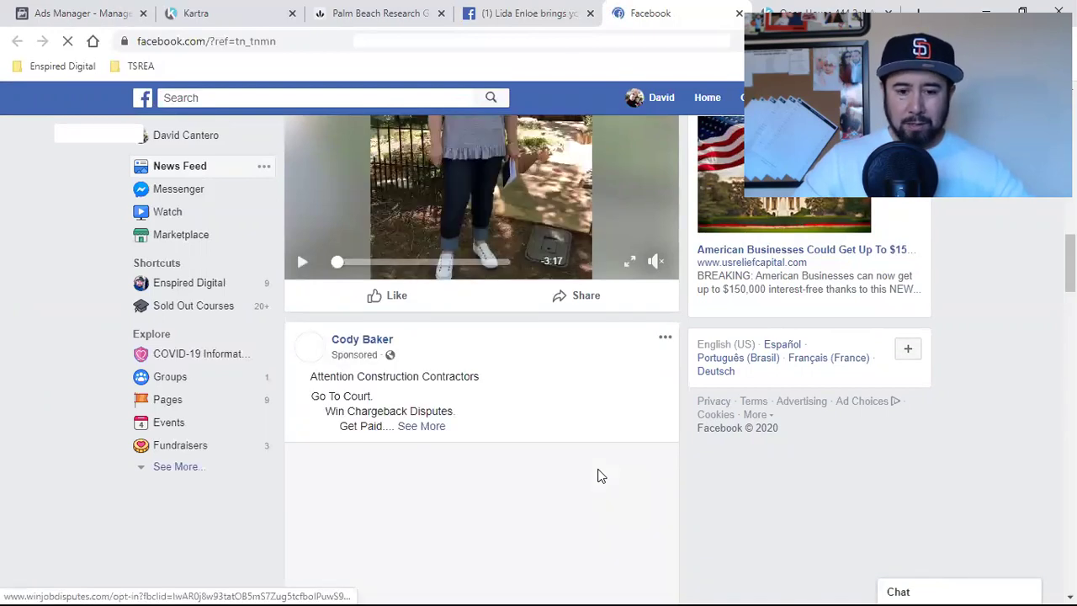
scroll(600, 476, "down", 2)
scroll(600, 476, "down", 2)
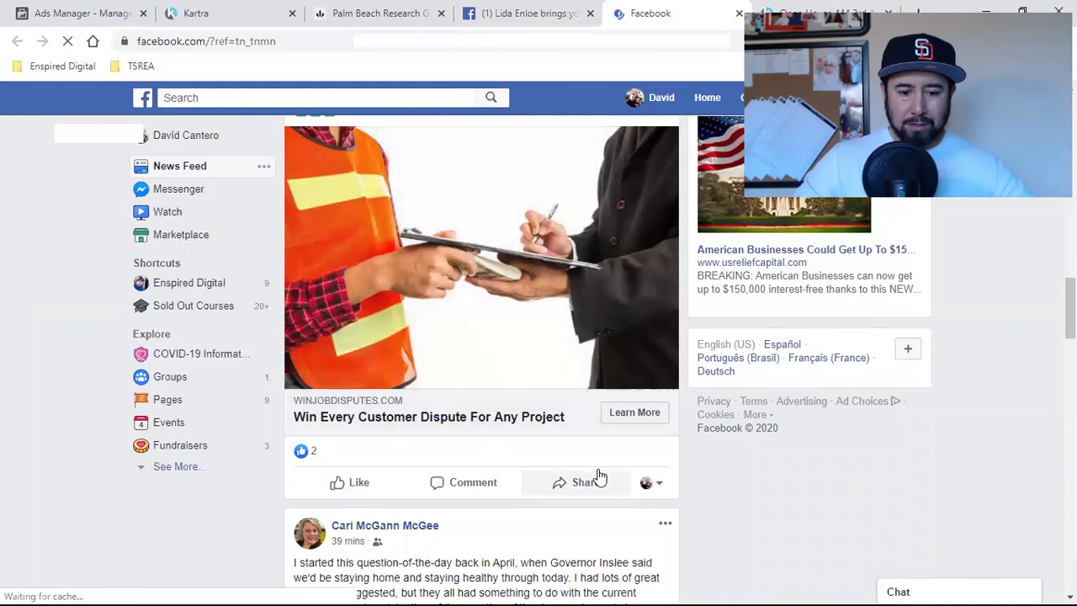
scroll(599, 476, "down", 3)
scroll(599, 472, "down", 5)
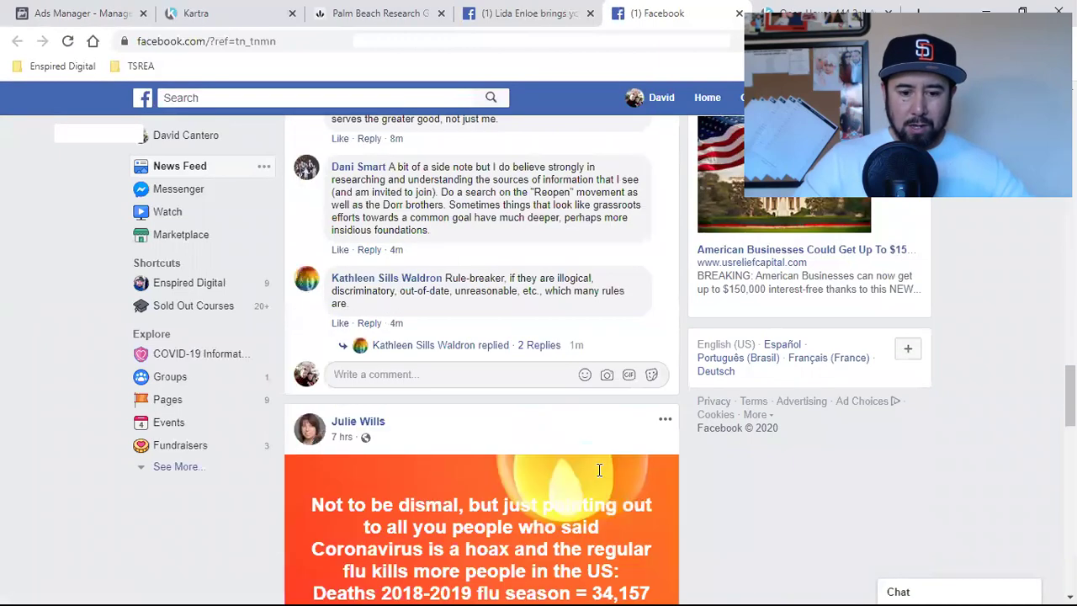
scroll(599, 469, "down", 5)
scroll(601, 471, "down", 5)
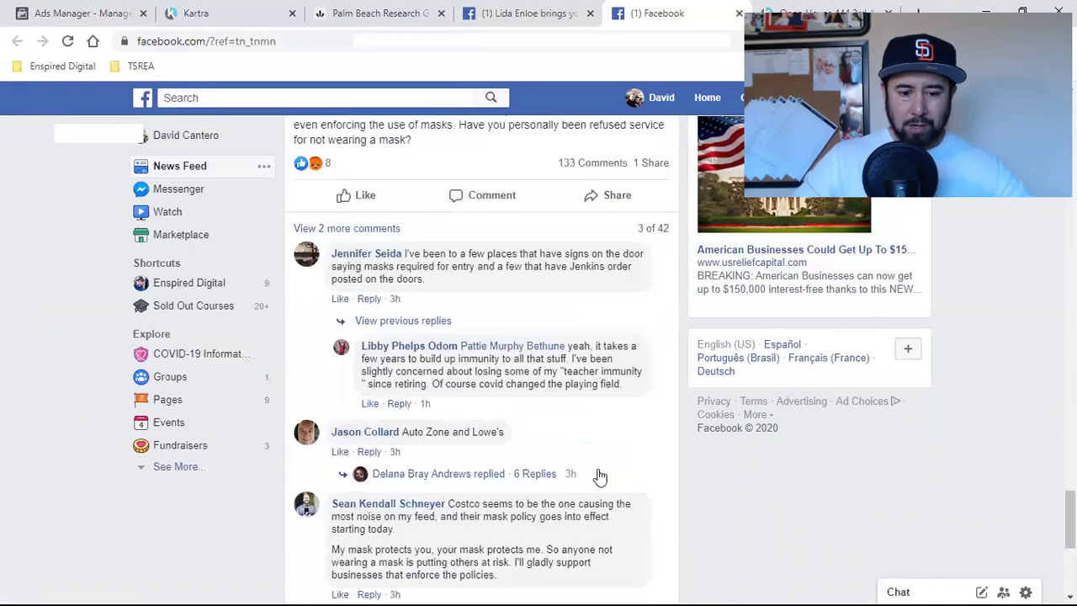
scroll(600, 476, "down", 4)
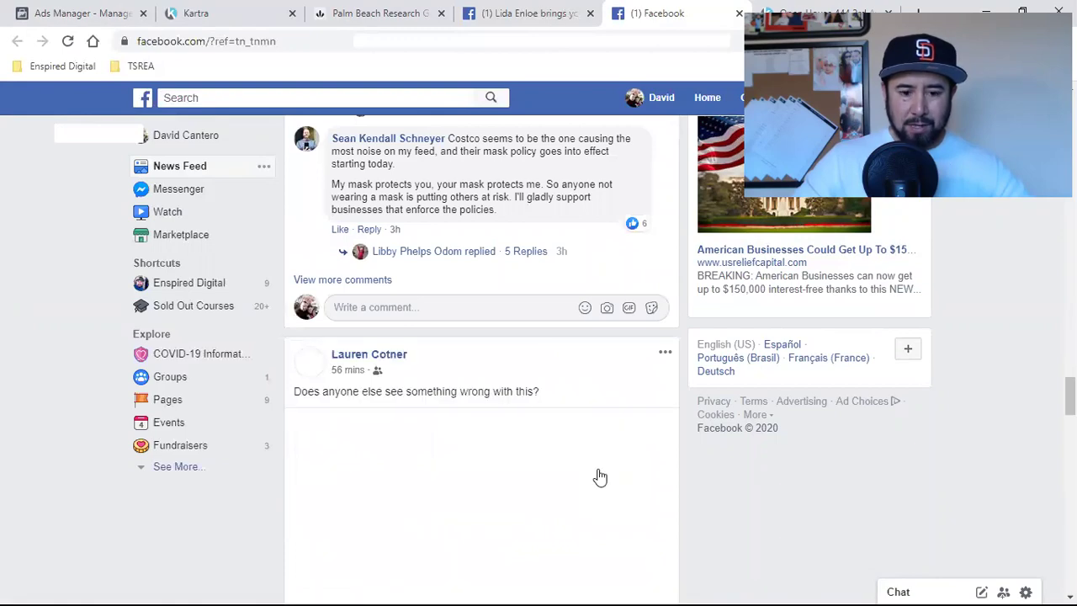
scroll(600, 476, "down", 6)
scroll(600, 476, "down", 12)
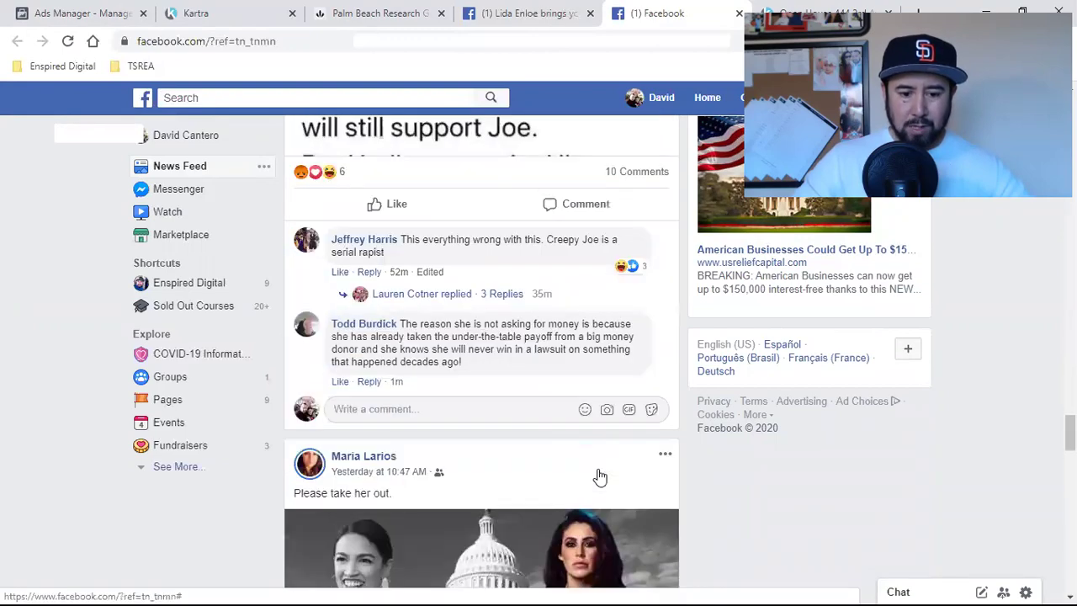
scroll(600, 476, "down", 12)
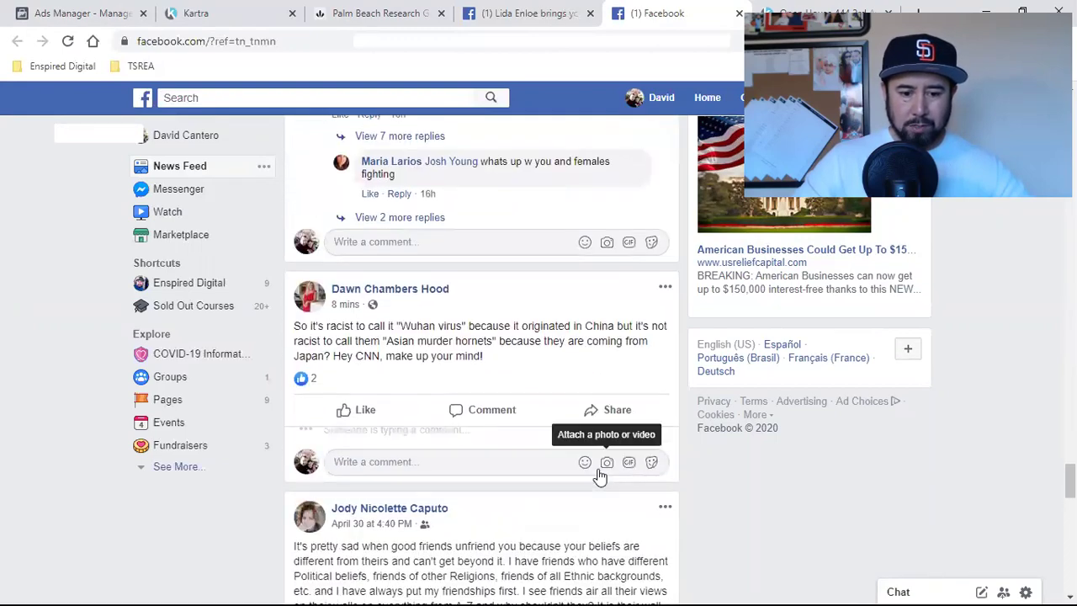
scroll(600, 476, "down", 5)
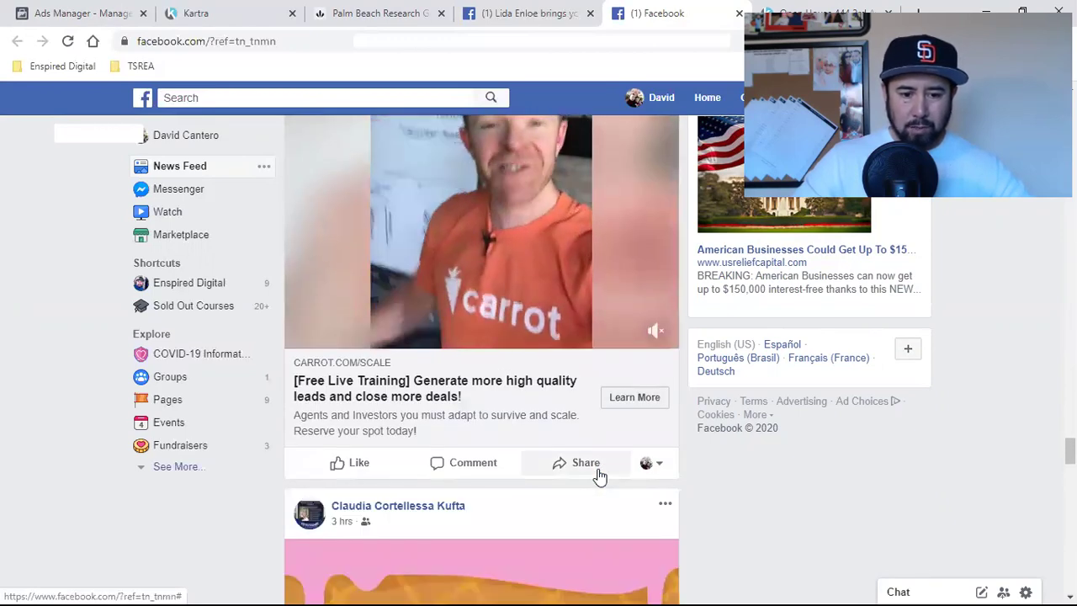
scroll(600, 476, "up", 4)
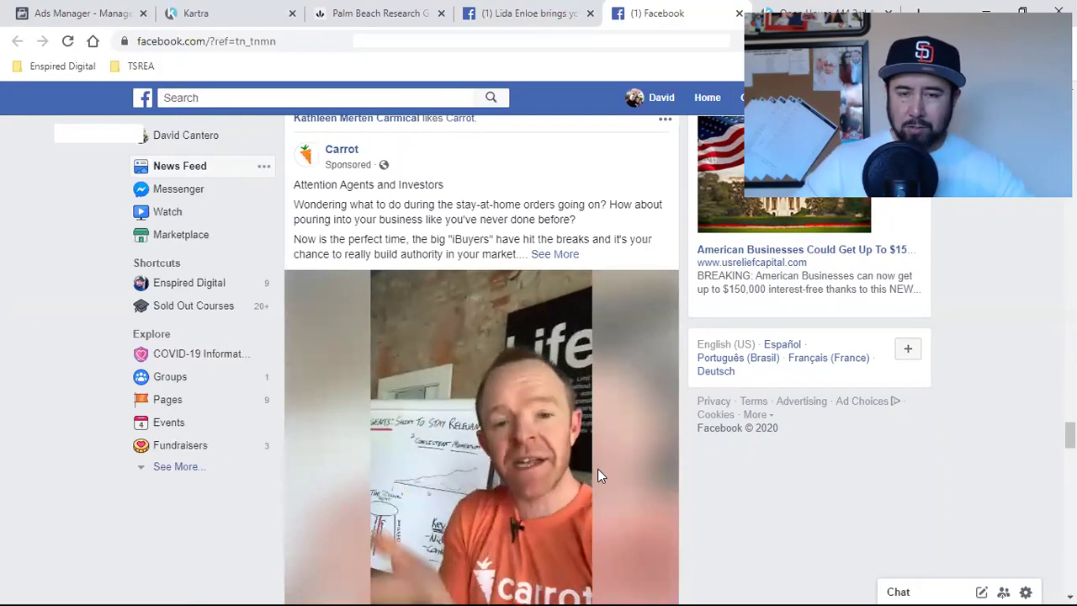
scroll(598, 476, "down", 1)
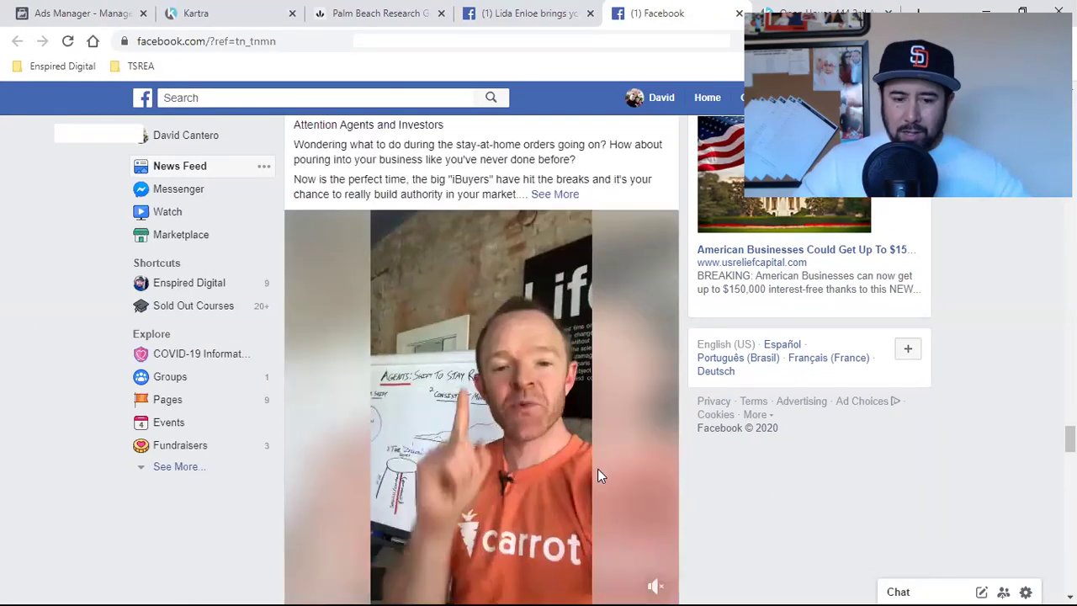
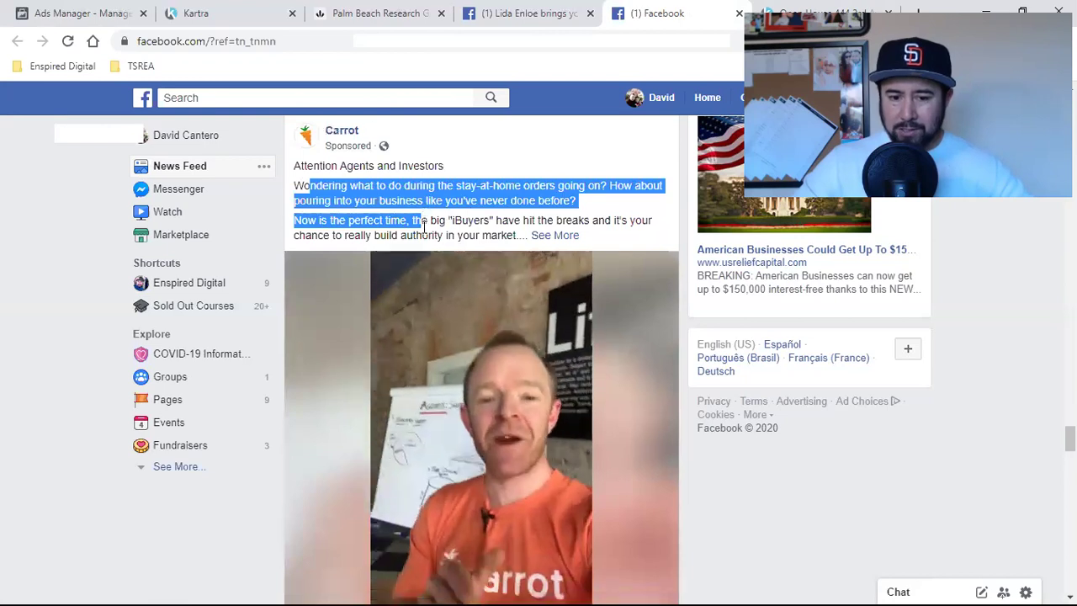
scroll(577, 339, "down", 2)
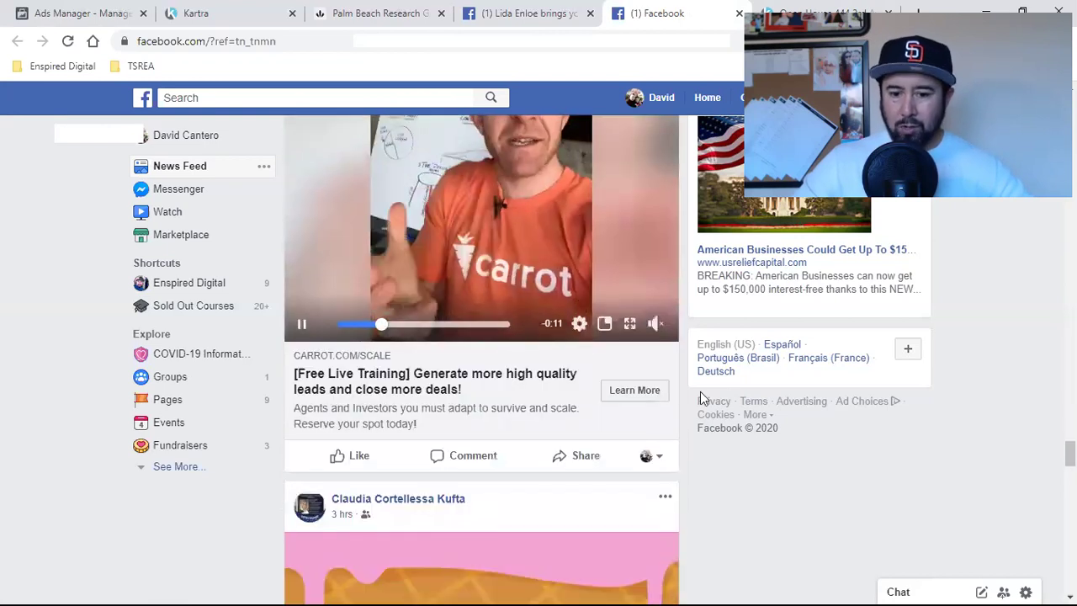
Open the Carrot ad's Learn More landing page and look over the Open House and Ads Manager tabs.
left_click(627, 391)
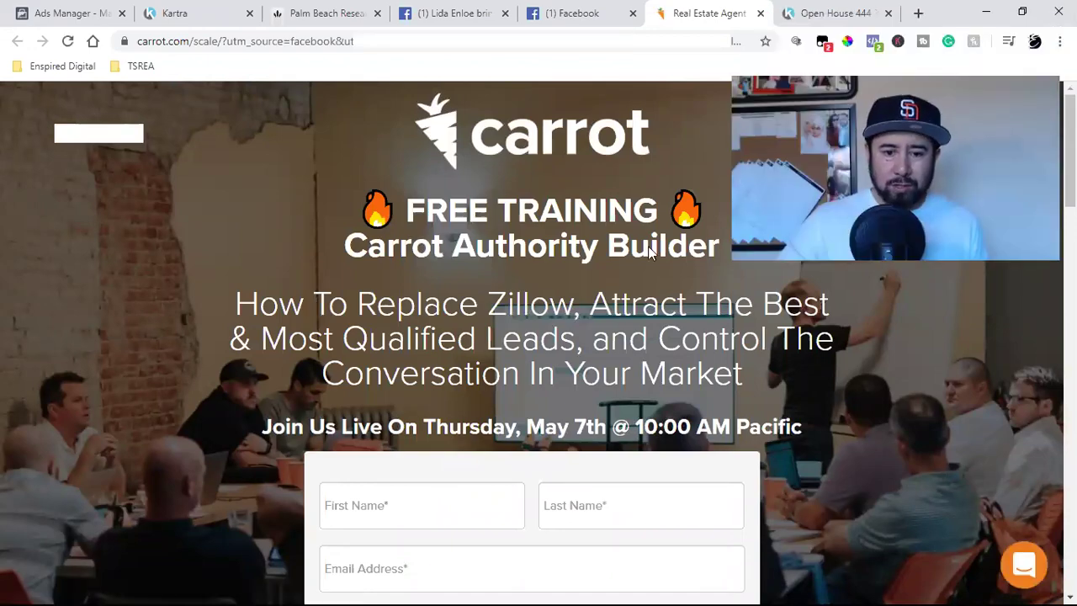
key("ctrl+Tab")
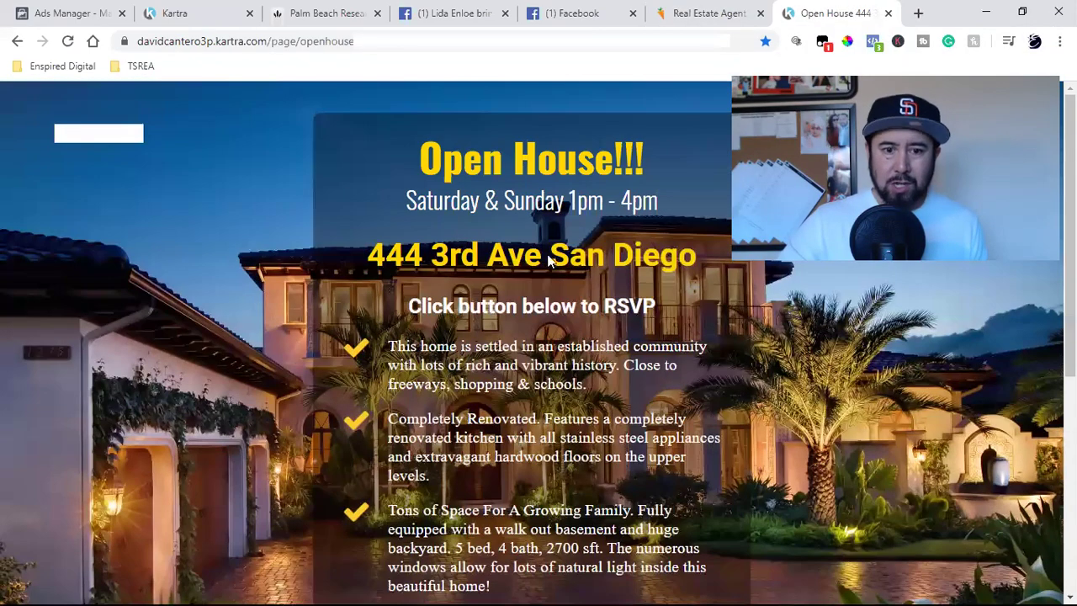
key("ctrl+Tab")
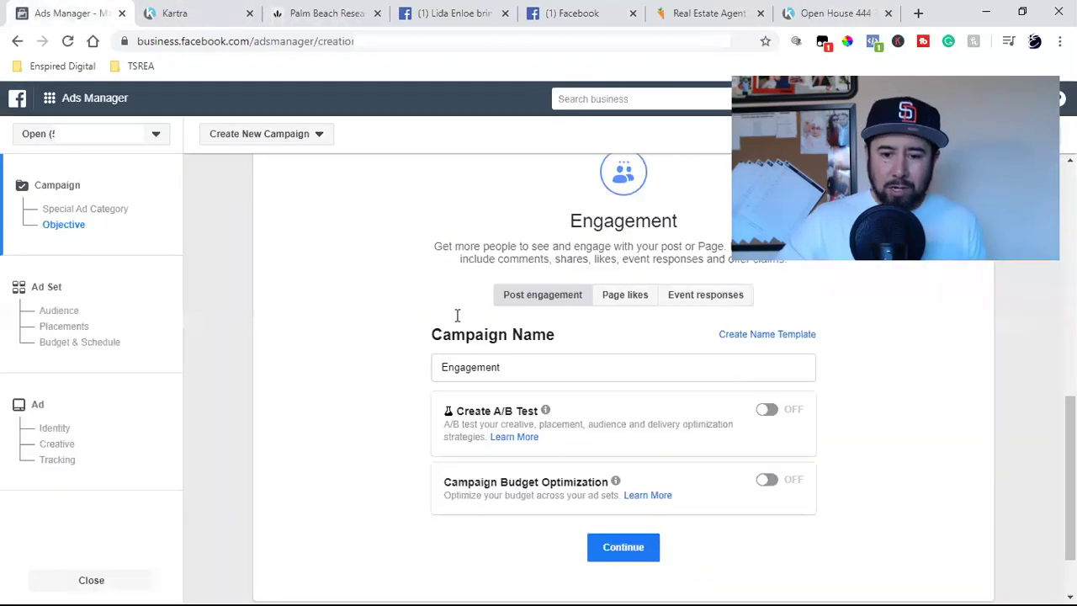
Go back to the Carrot ad's copy in the Facebook news feed.
scroll(456, 315, "up", 6)
scroll(861, 404, "down", 2)
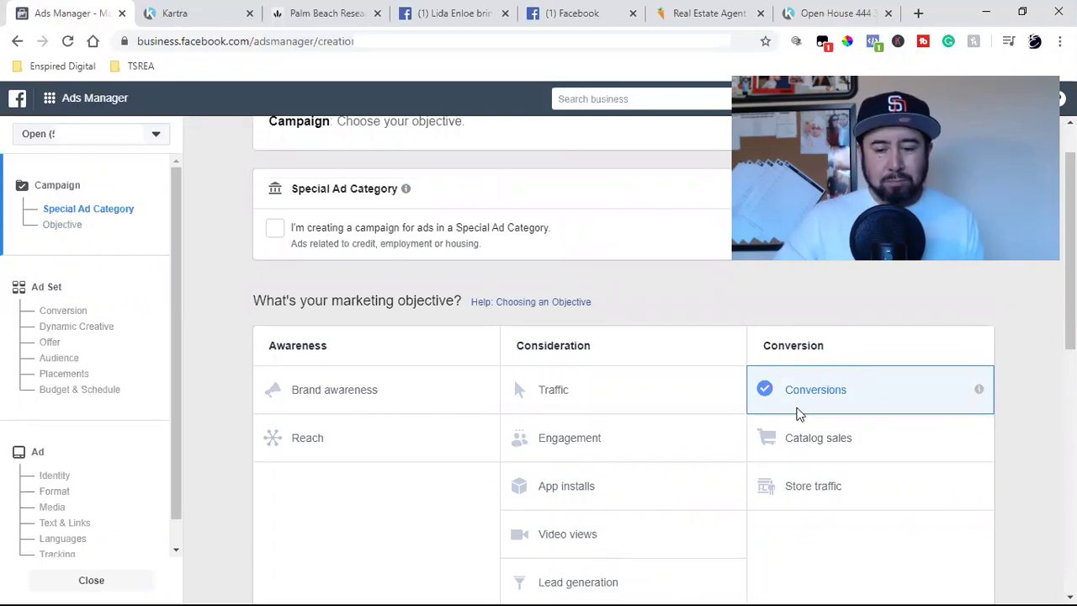
scroll(901, 447, "down", 1)
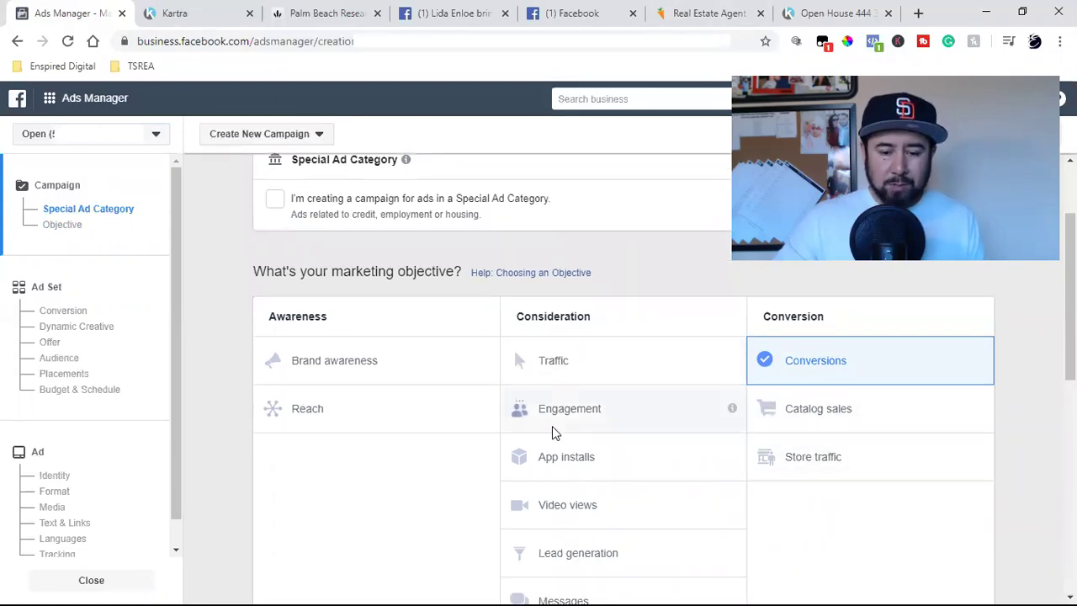
scroll(572, 429, "down", 2)
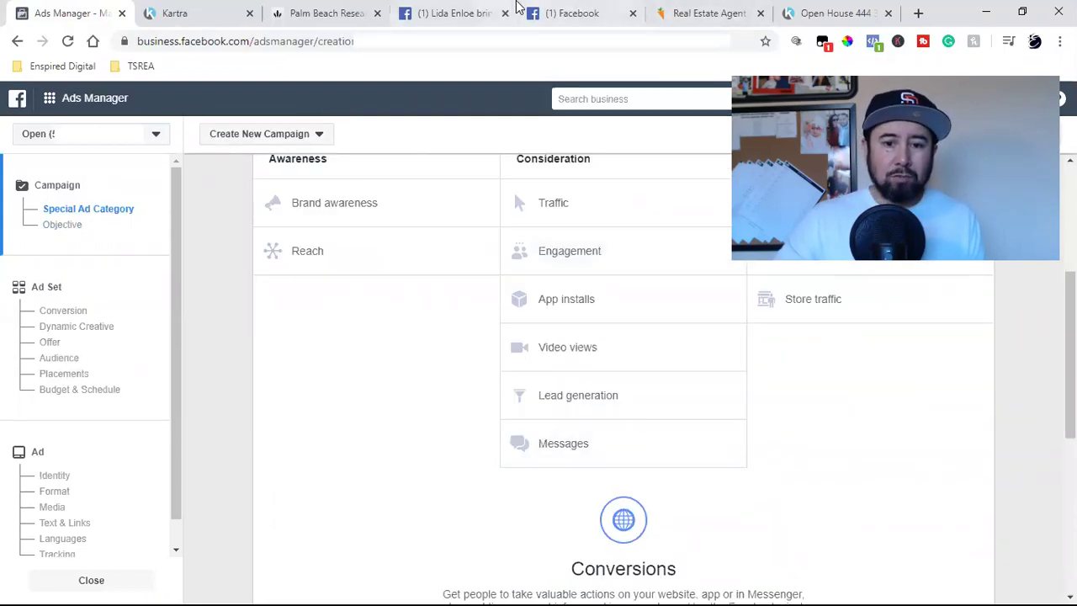
left_click(555, 13)
scroll(416, 293, "up", 4)
left_click_drag(304, 196, 408, 232)
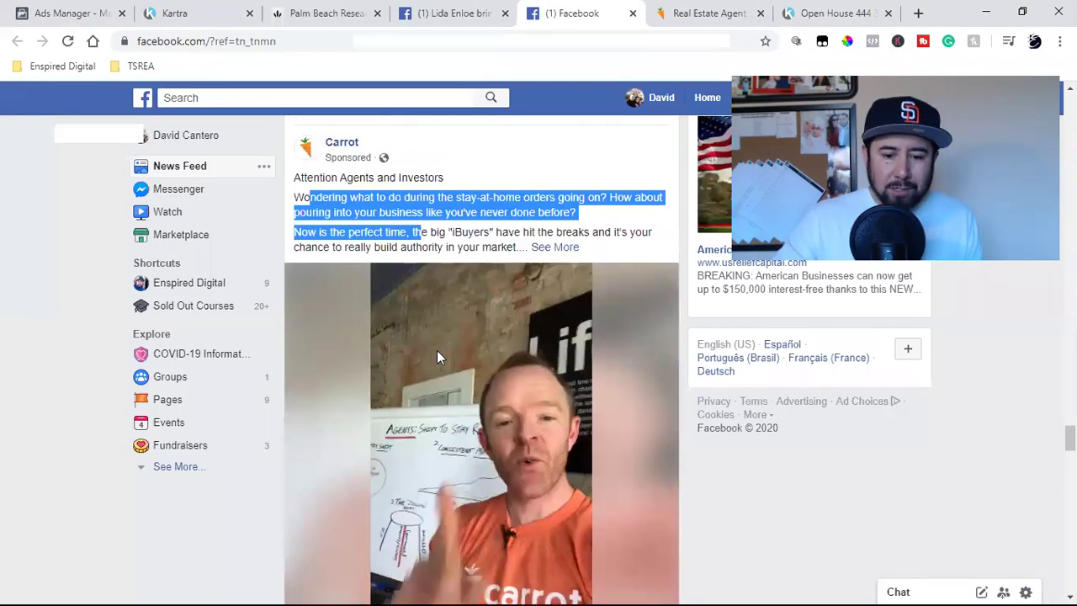
left_click(477, 198)
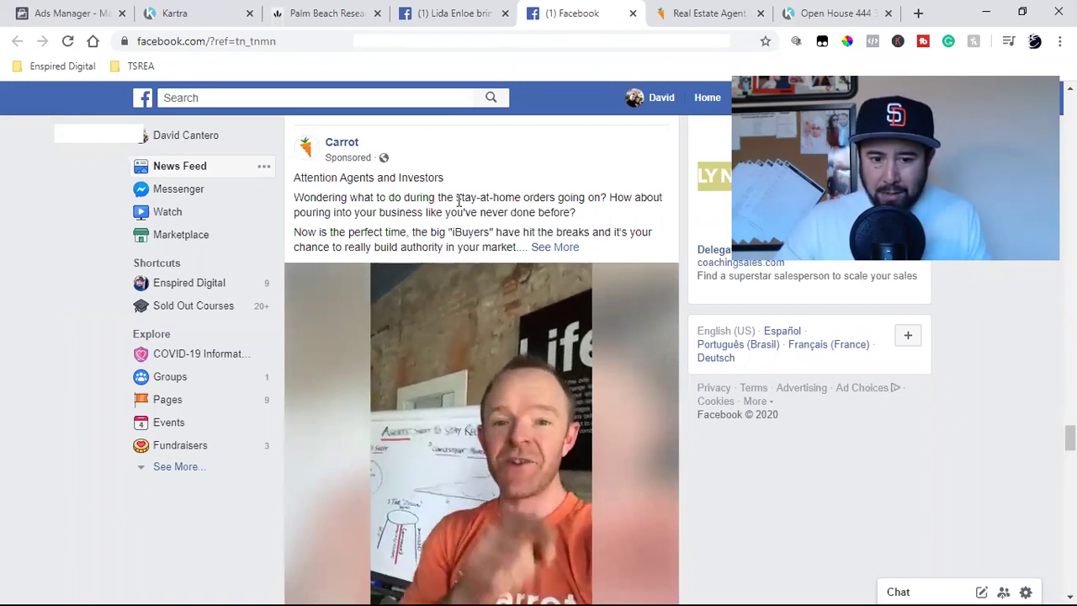
scroll(450, 212, "down", 1)
scroll(450, 212, "down", 3)
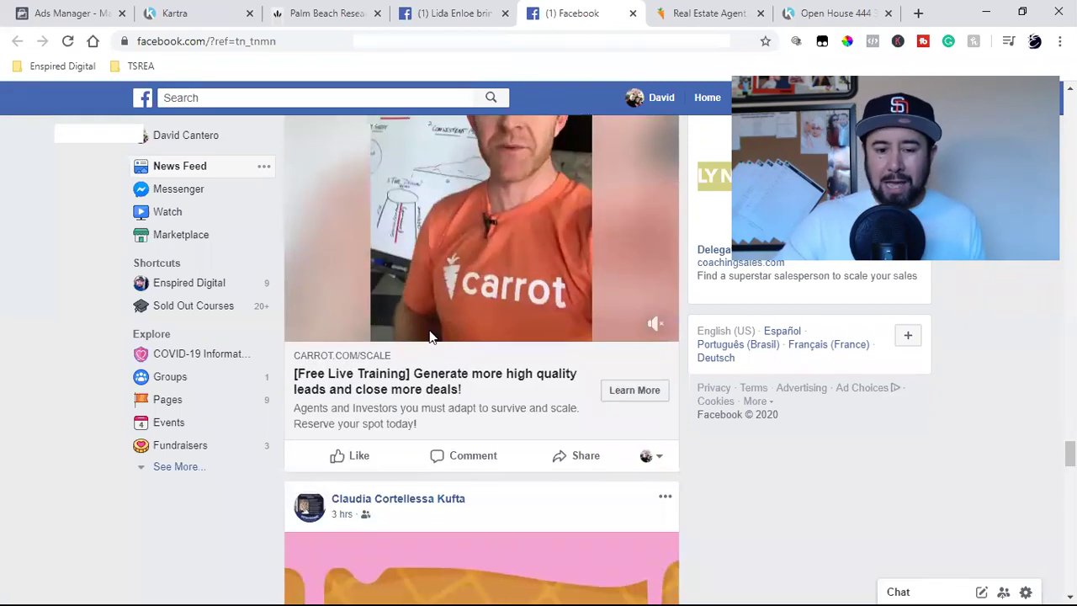
mouse_move(357, 461)
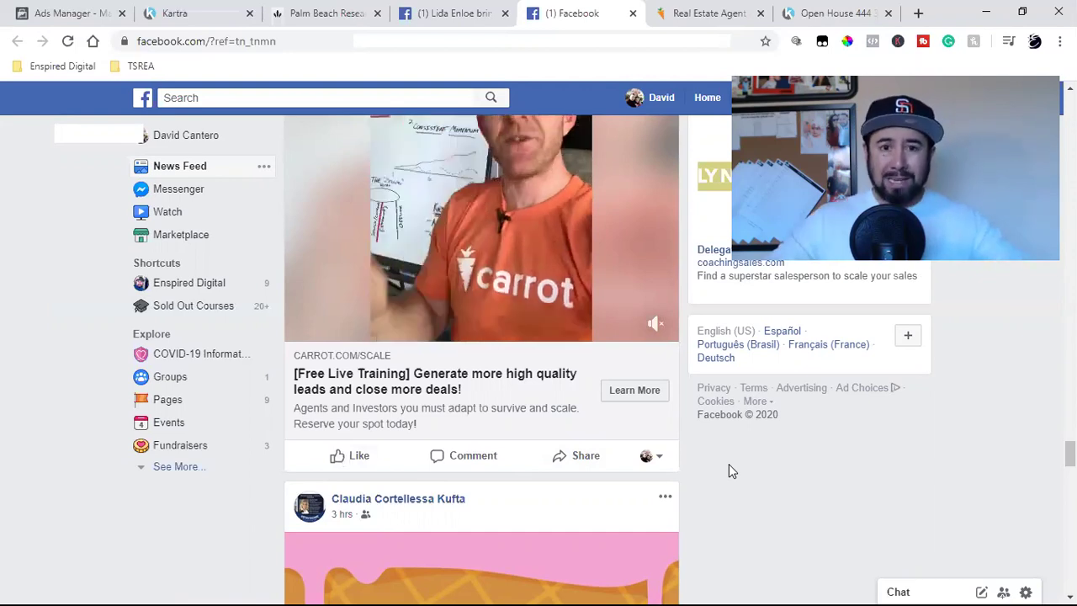
scroll(729, 471, "down", 2)
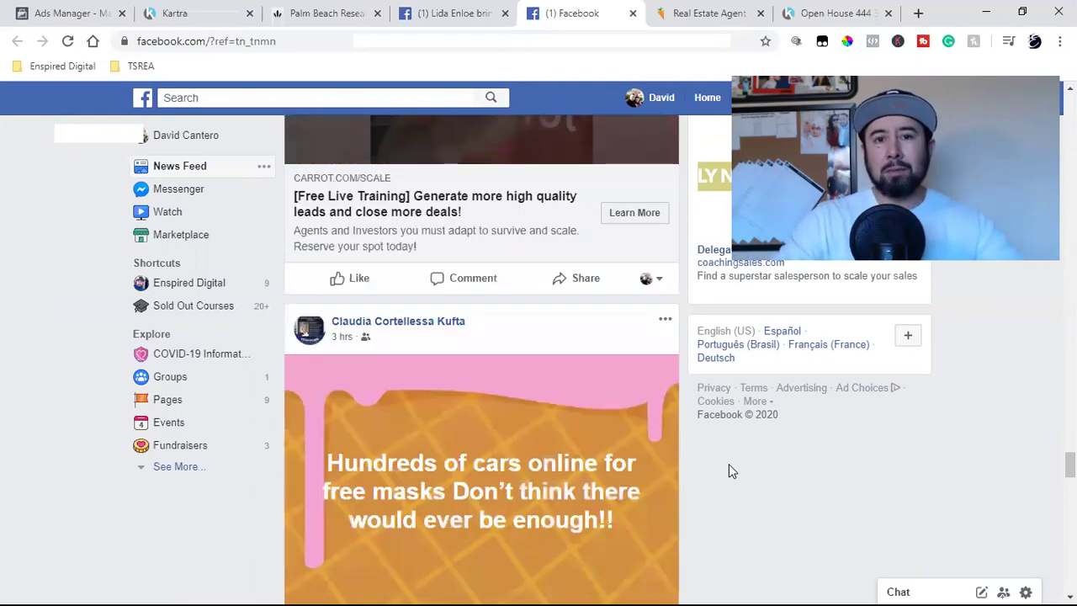
Open the Write a comment box under the Carrot ad, then return to the Ads Manager objectives.
left_click(464, 288)
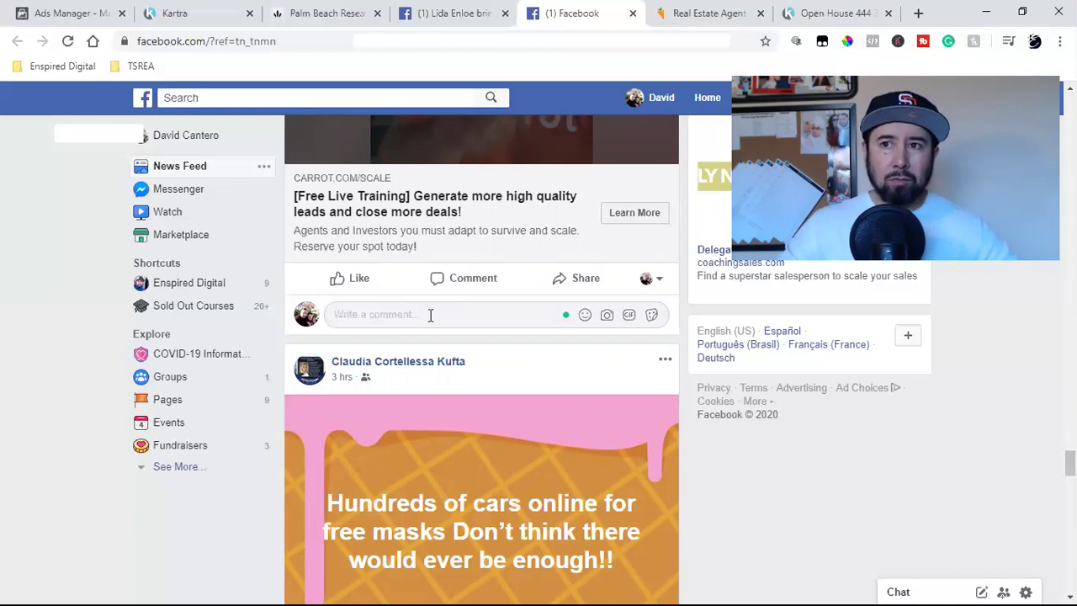
left_click(430, 315)
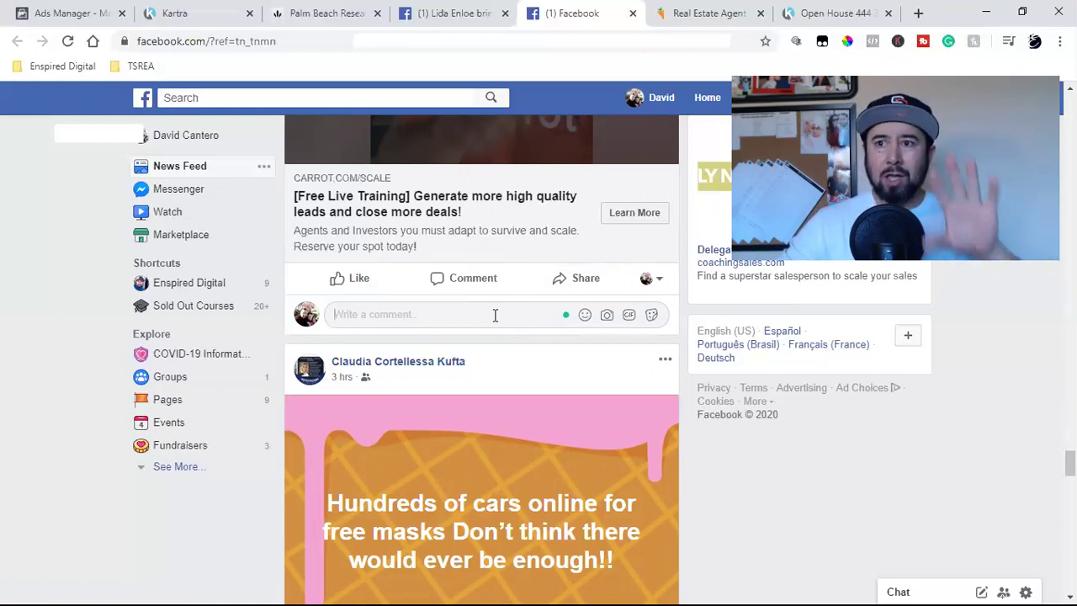
left_click(495, 315)
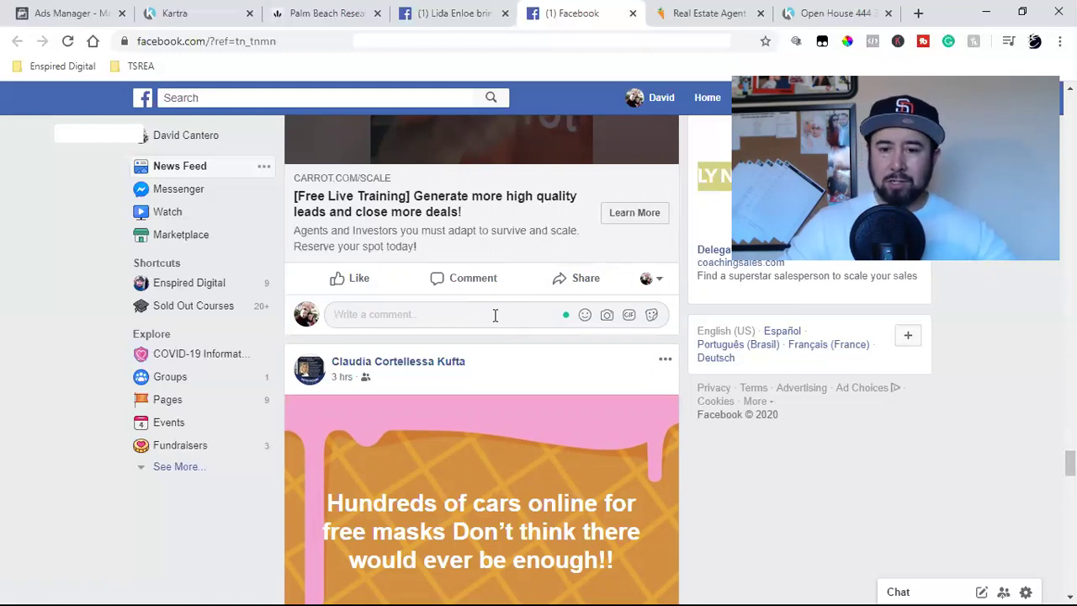
scroll(454, 343, "up", 5)
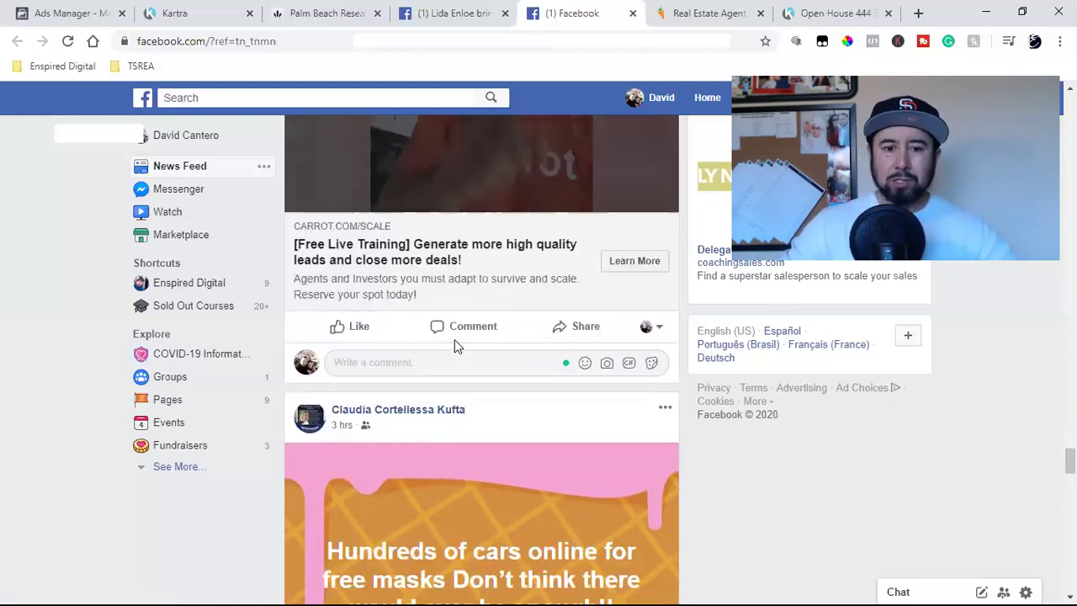
left_click(101, 13)
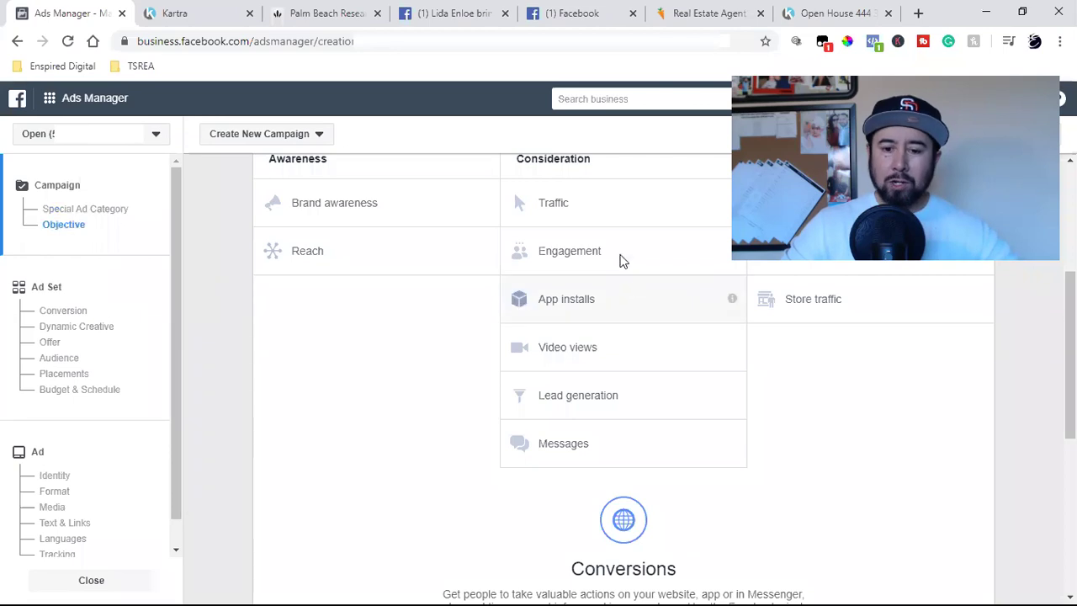
Choose Engagement as the objective and tick Housing as the special ad category.
left_click(623, 255)
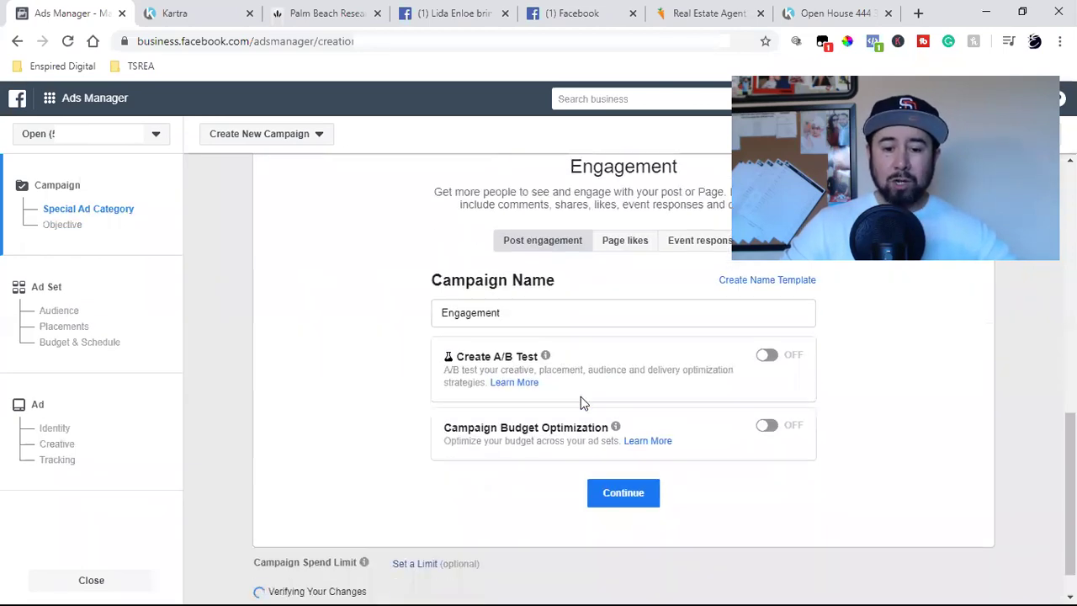
scroll(631, 412, "up", 5)
scroll(547, 354, "up", 2)
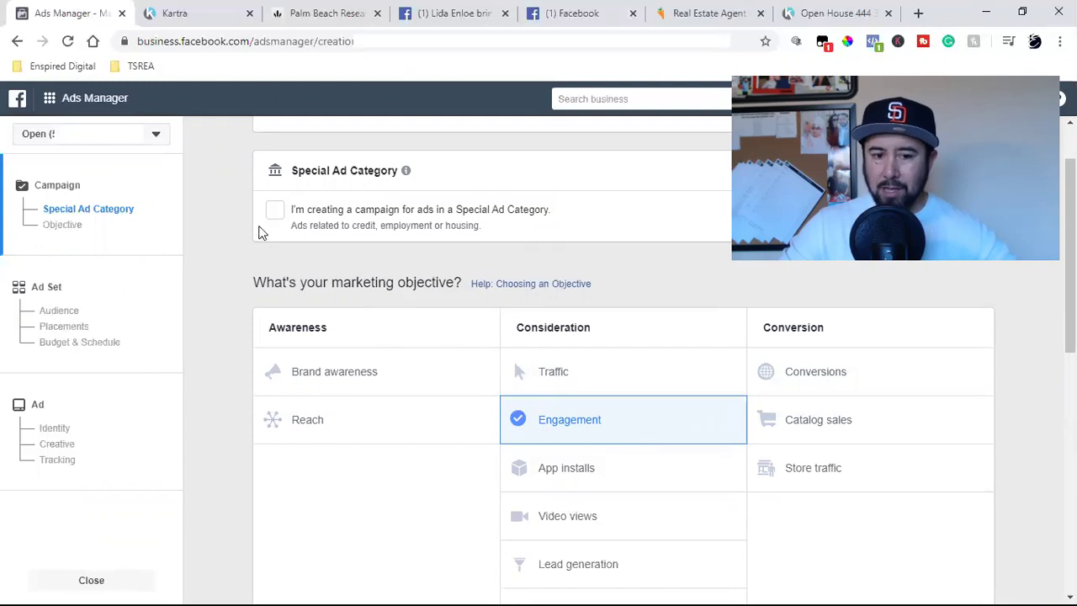
triple_click(341, 171)
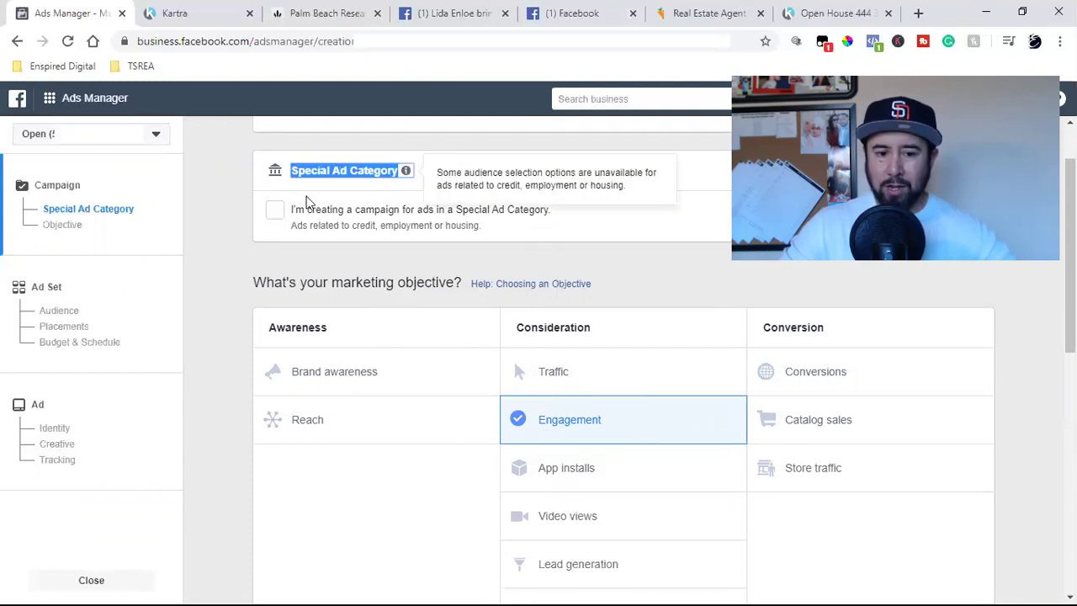
left_click(218, 234)
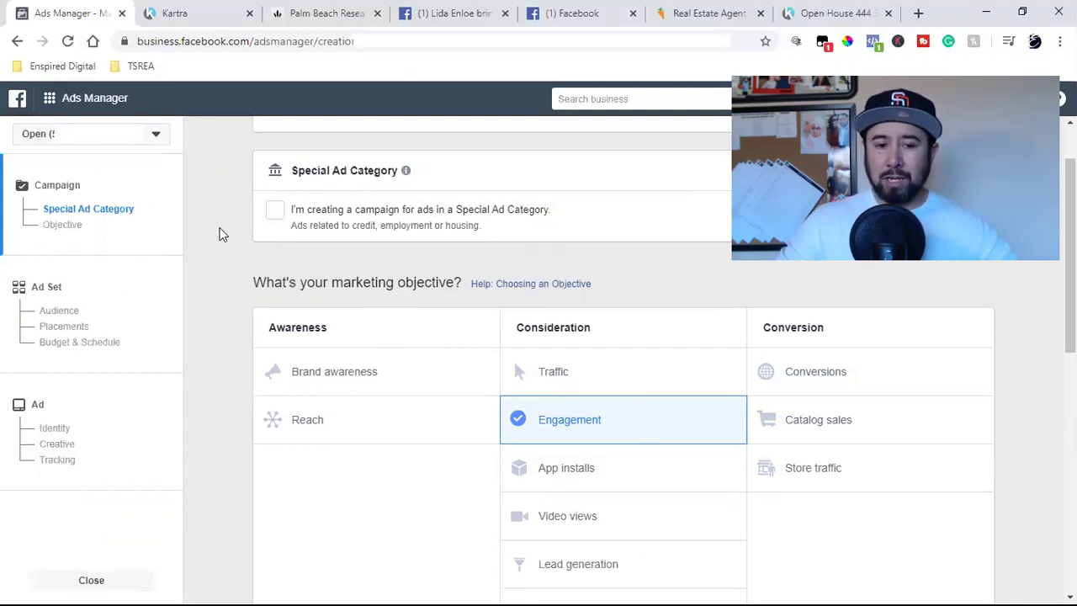
left_click(275, 210)
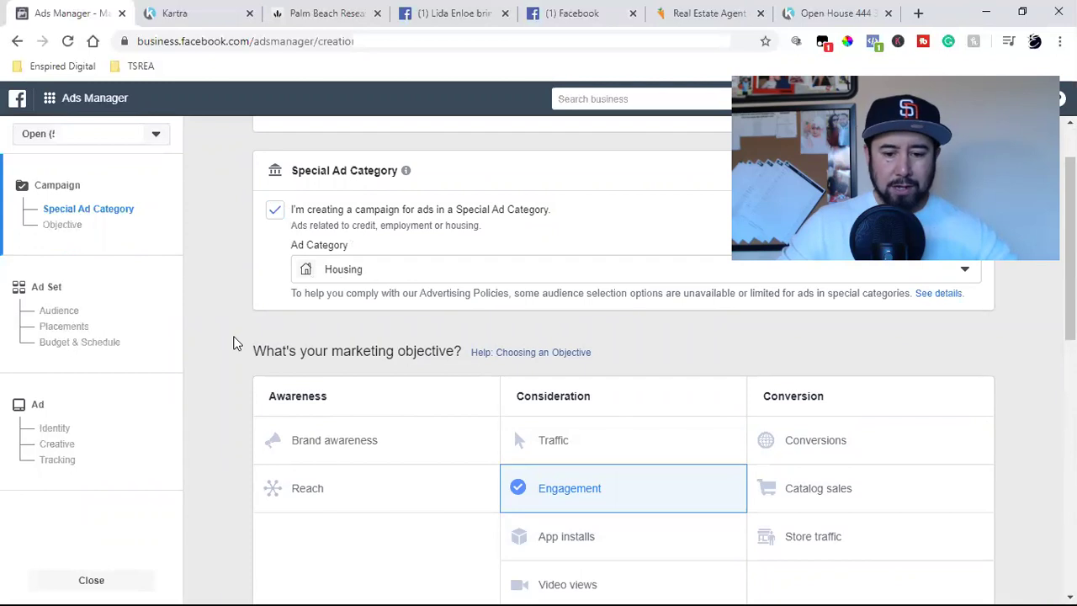
Switch over to the real estate agent's Facebook business page.
scroll(269, 346, "down", 2)
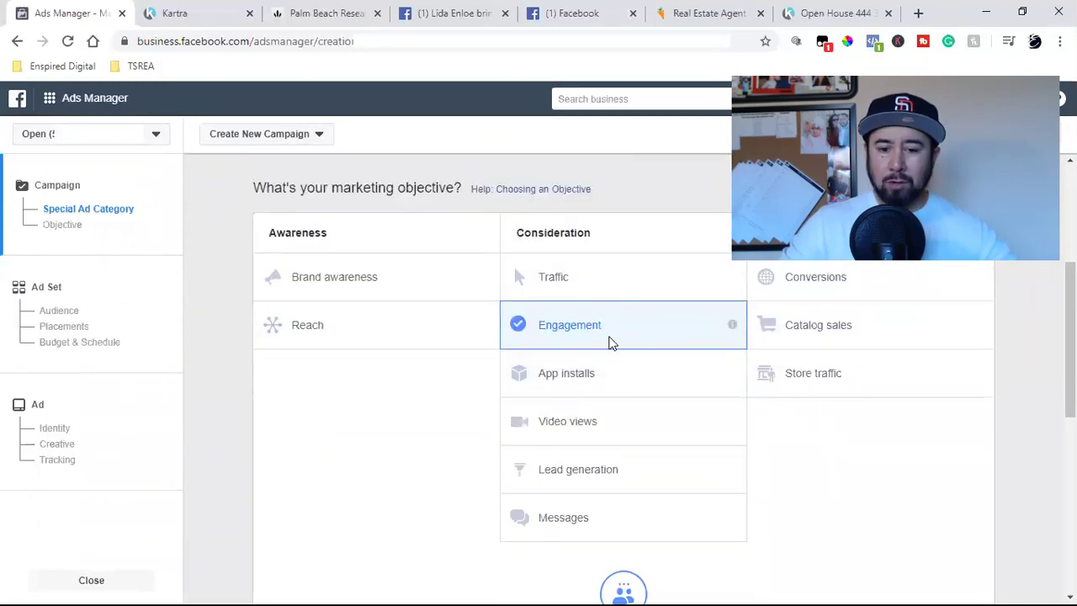
left_click(565, 13)
left_click(454, 12)
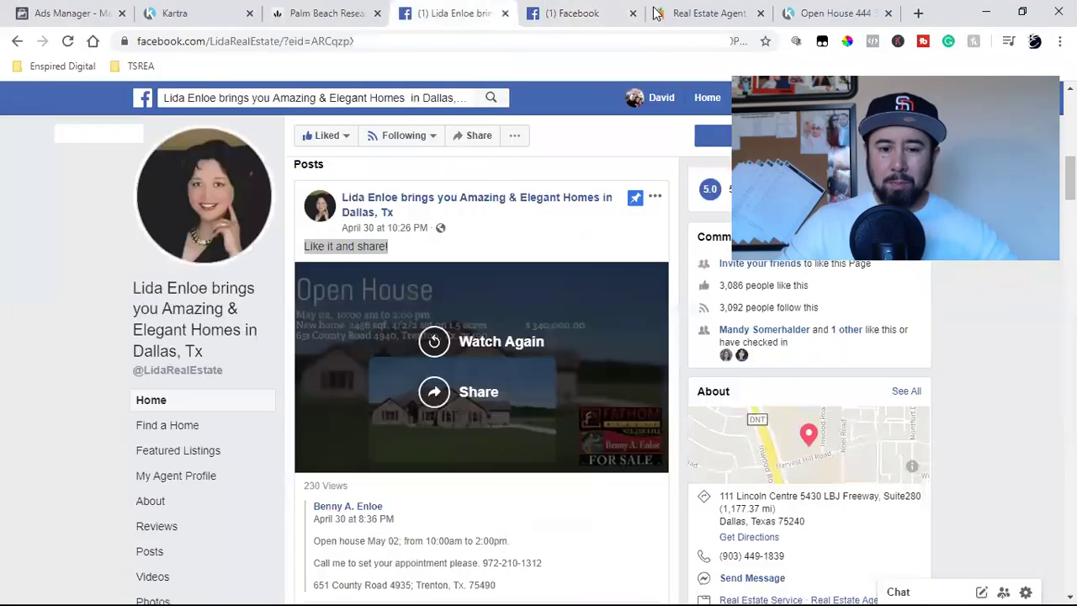
Close the news feed tab and copy the open house address from the agent's video post.
left_click(633, 12)
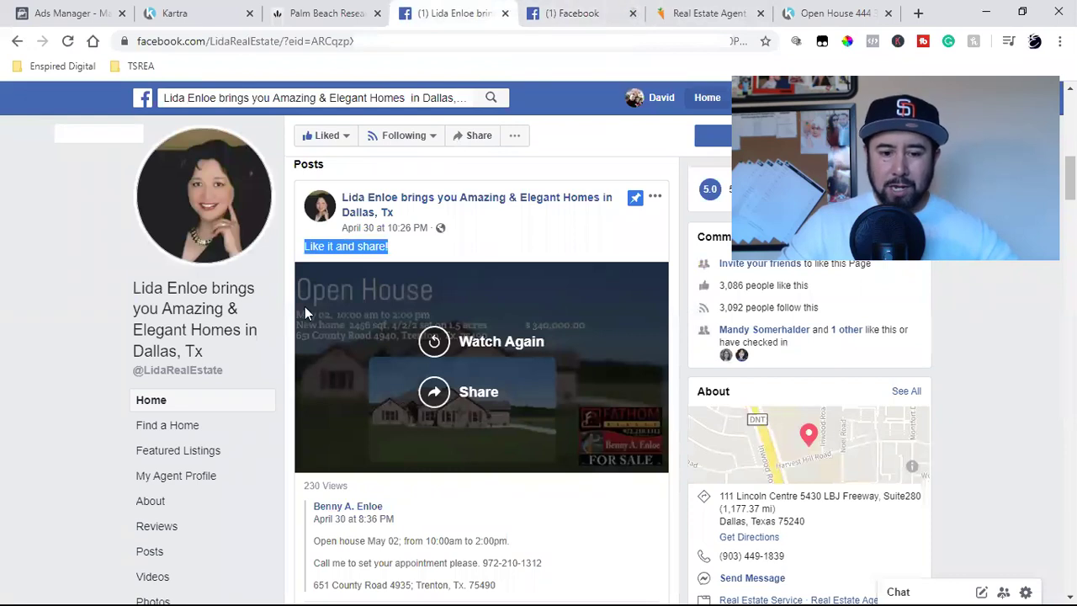
left_click(490, 254)
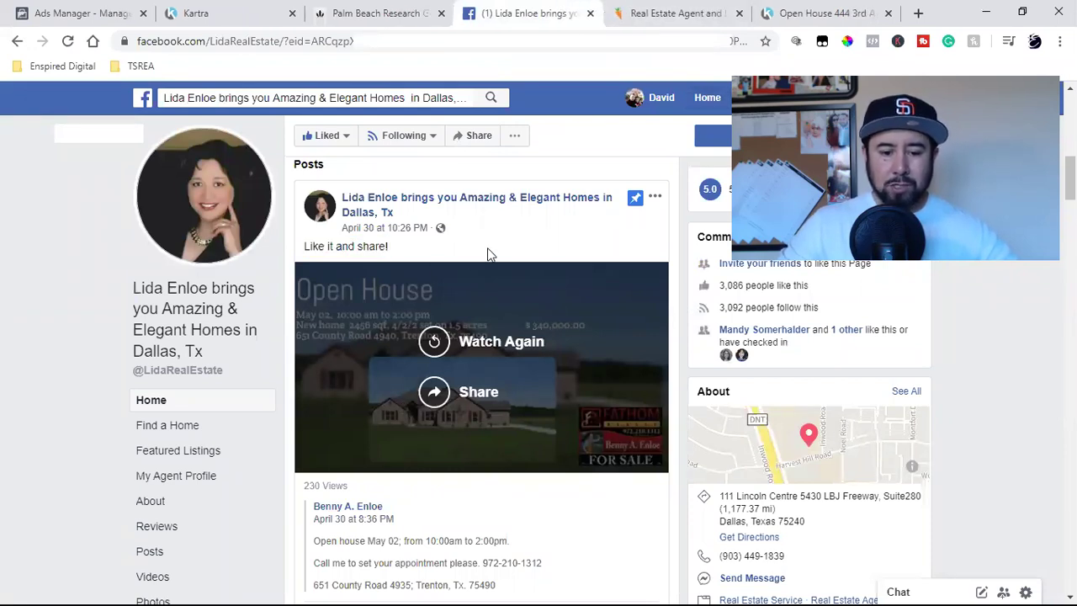
scroll(490, 254, "down", 2)
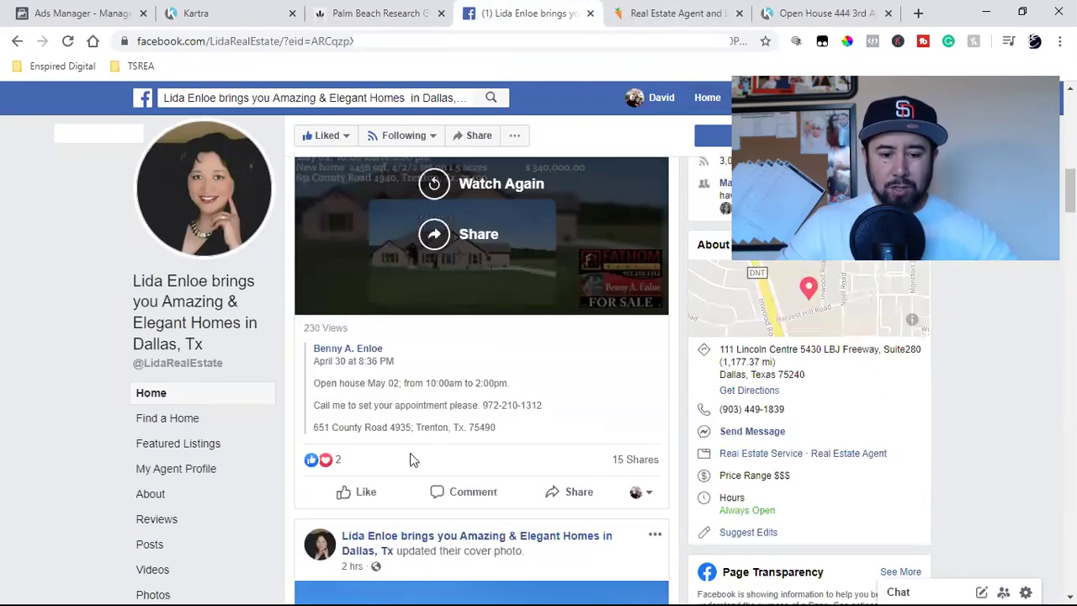
triple_click(343, 430)
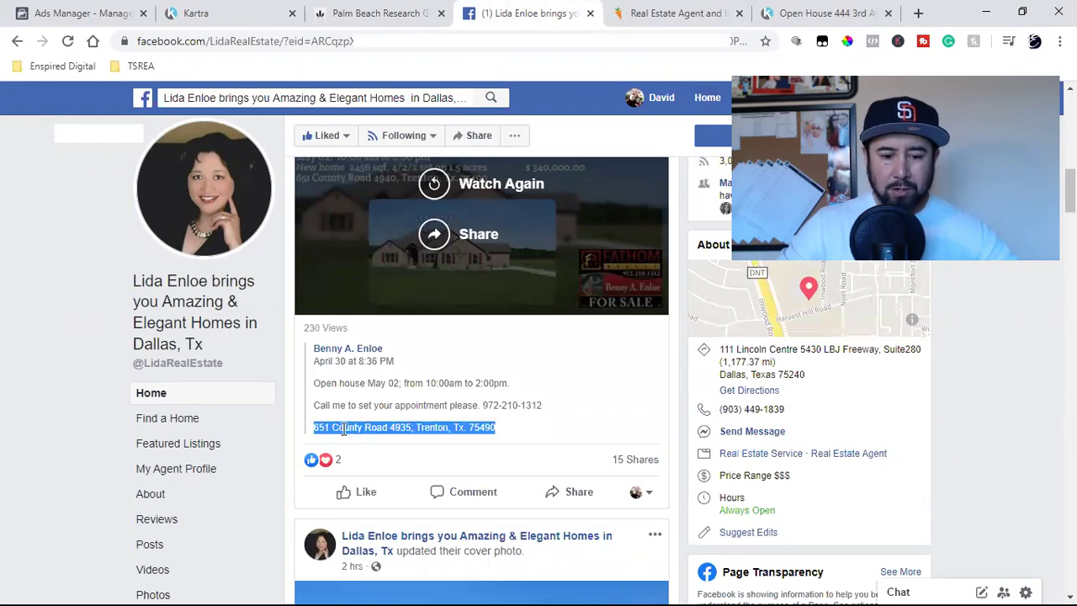
right_click(343, 430)
left_click(357, 439)
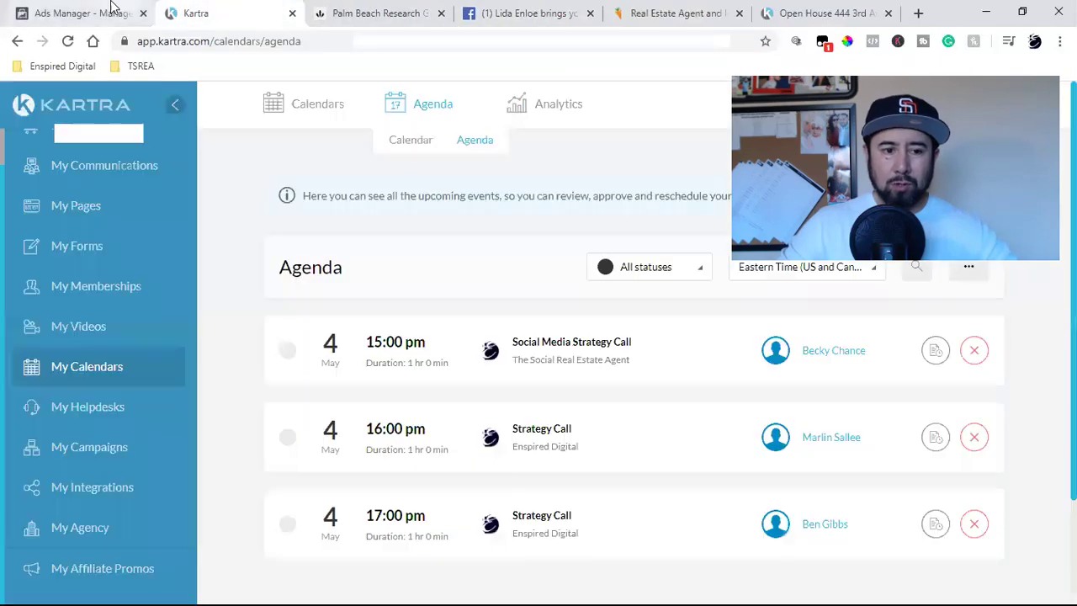
left_click(109, 11)
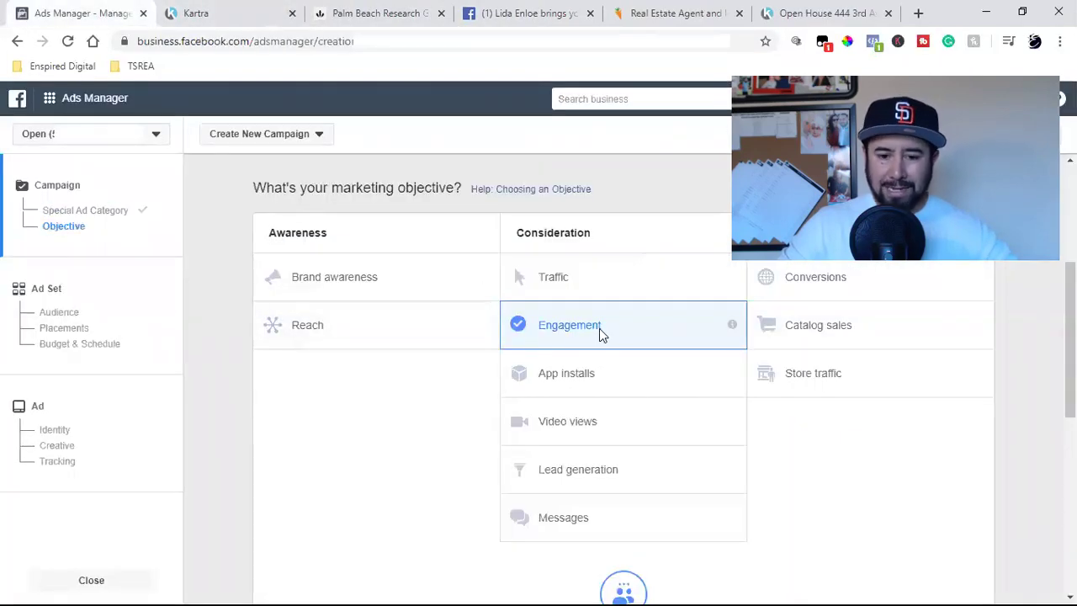
Append ' - ' and the pasted property address to the Engagement campaign name.
scroll(599, 328, "down", 4)
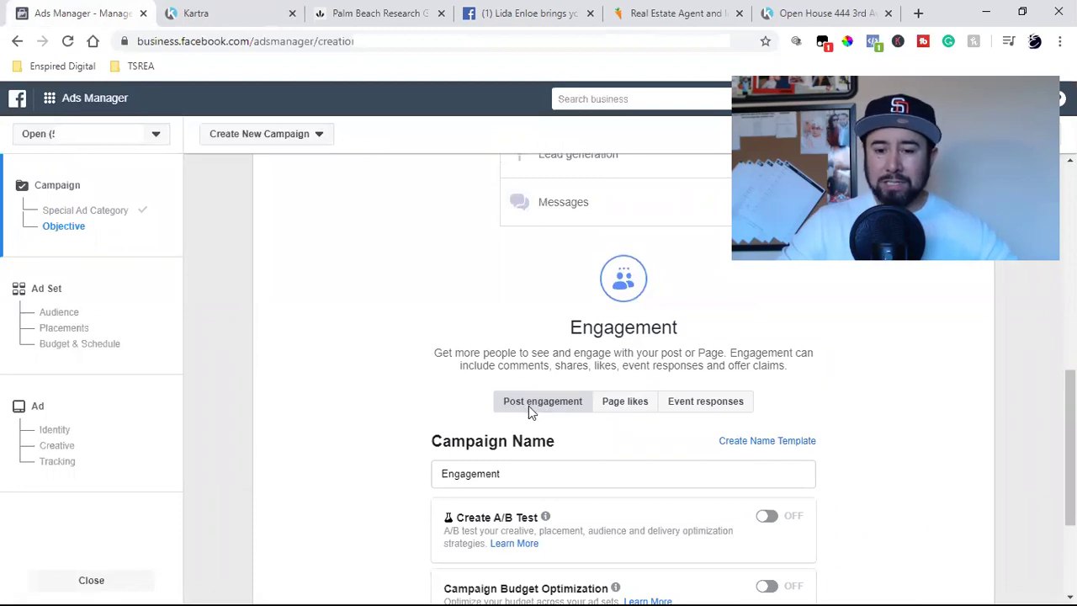
left_click(530, 473)
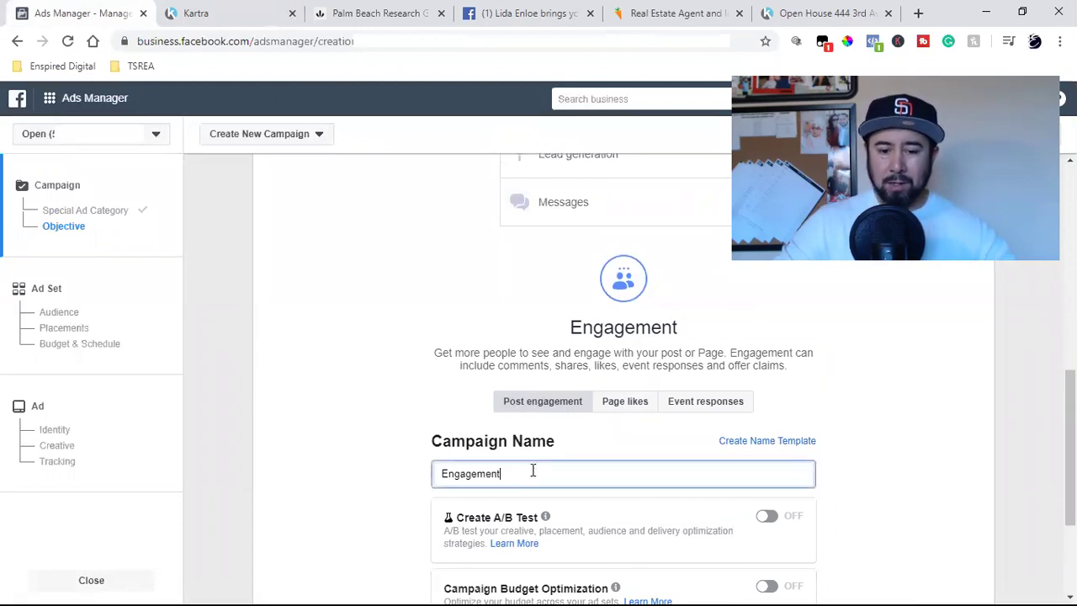
type("-")
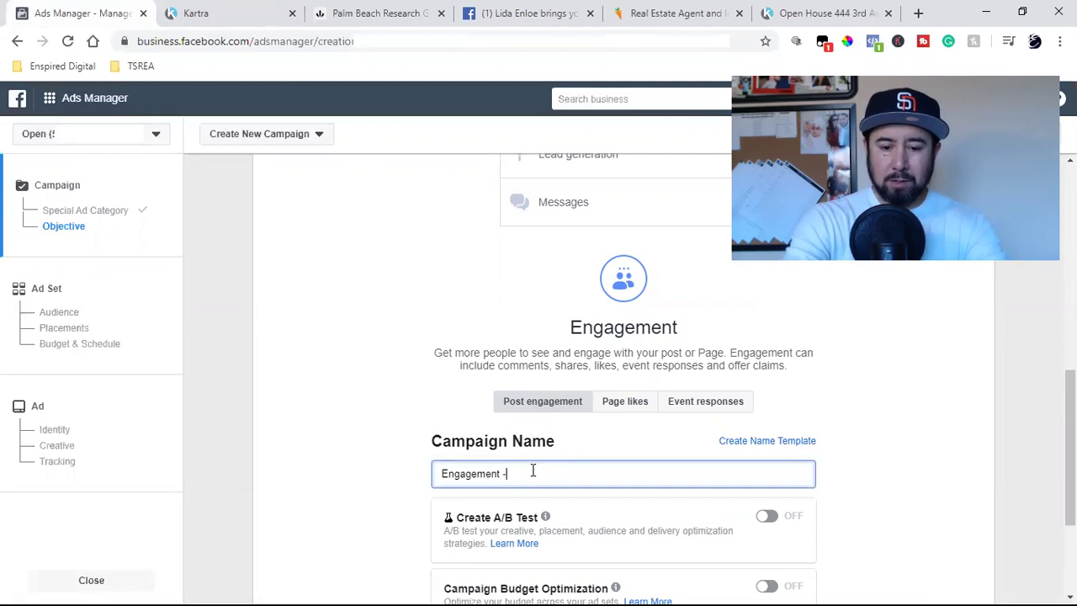
key("ctrl+v")
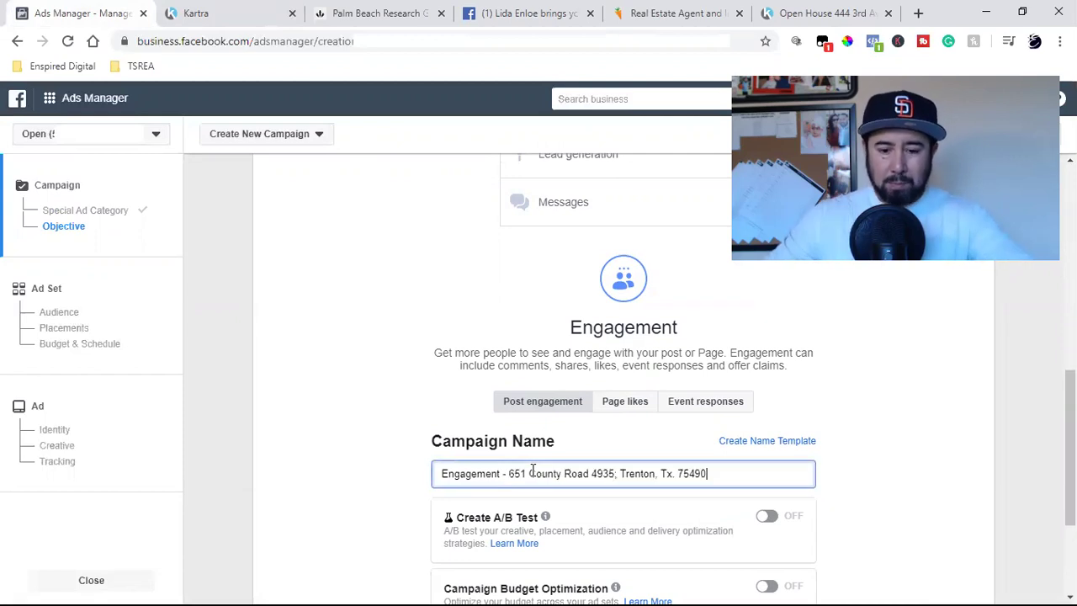
Leave Campaign Budget Optimization off and continue to the ad set step.
scroll(537, 456, "down", 2)
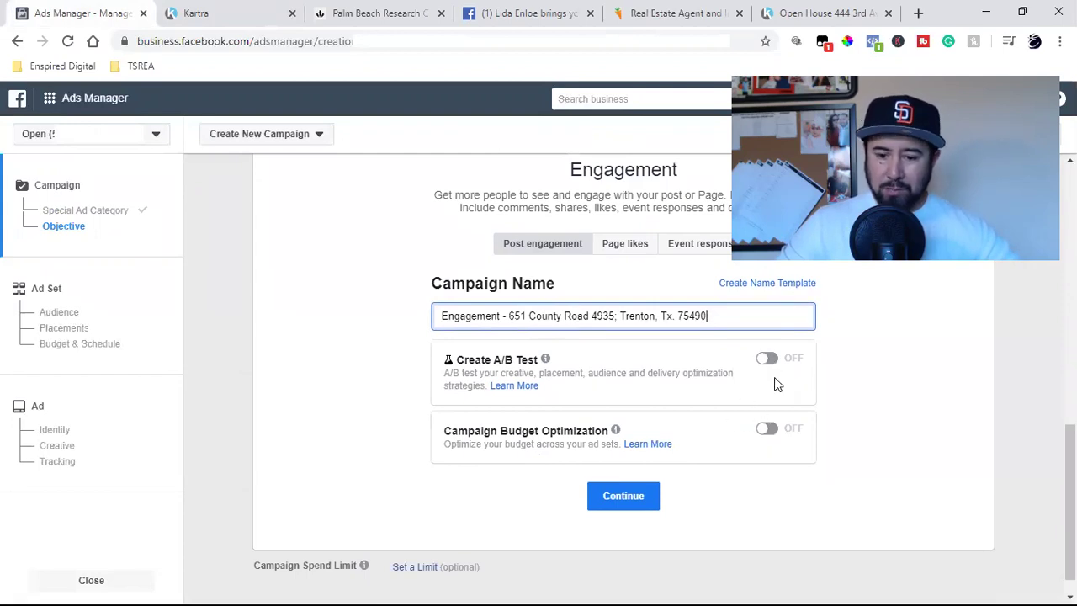
left_click(766, 429)
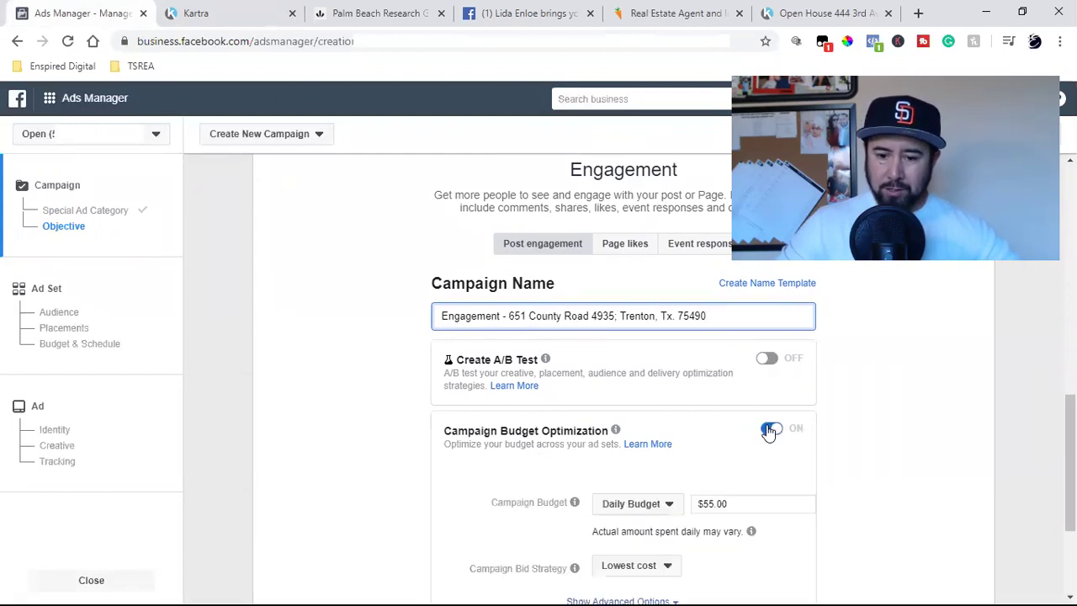
left_click(771, 433)
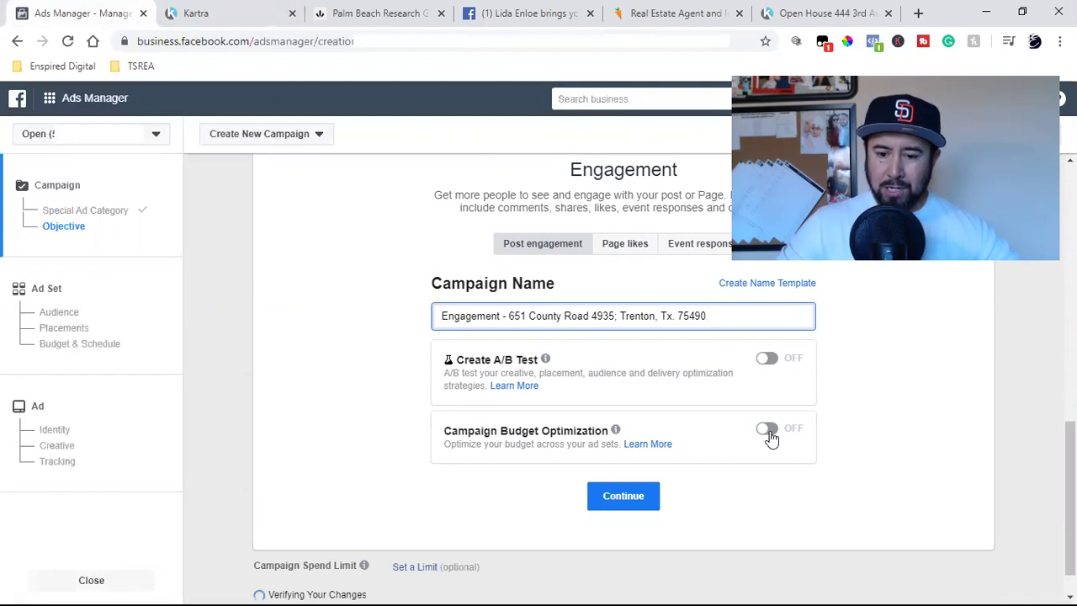
left_click(620, 499)
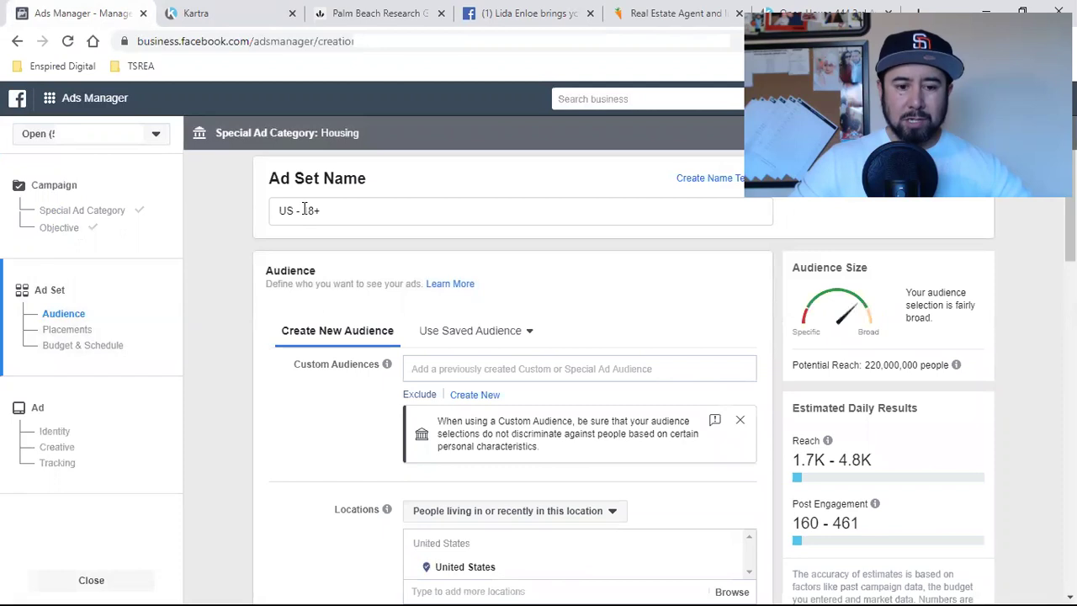
Name the ad set with the pasted address, remove United States, and target 'People living in this location'.
triple_click(305, 209)
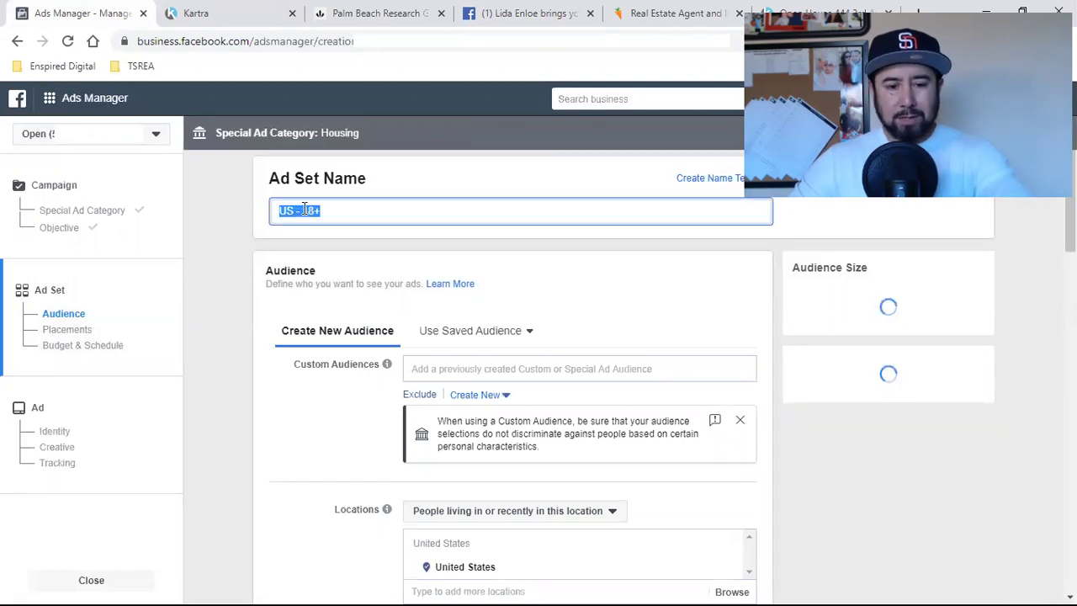
key("ctrl+v")
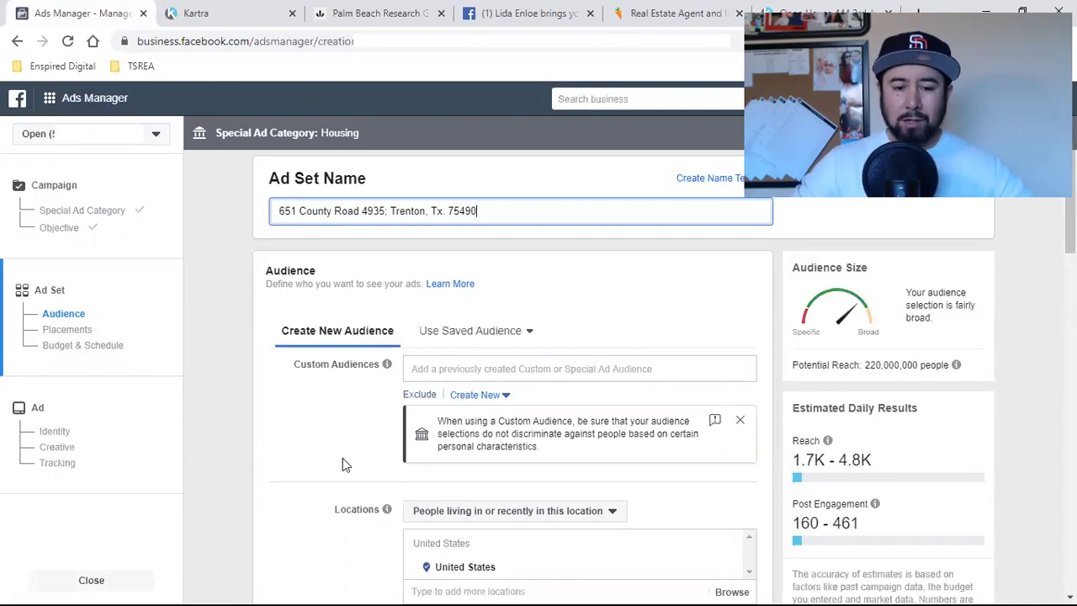
scroll(343, 457, "down", 2)
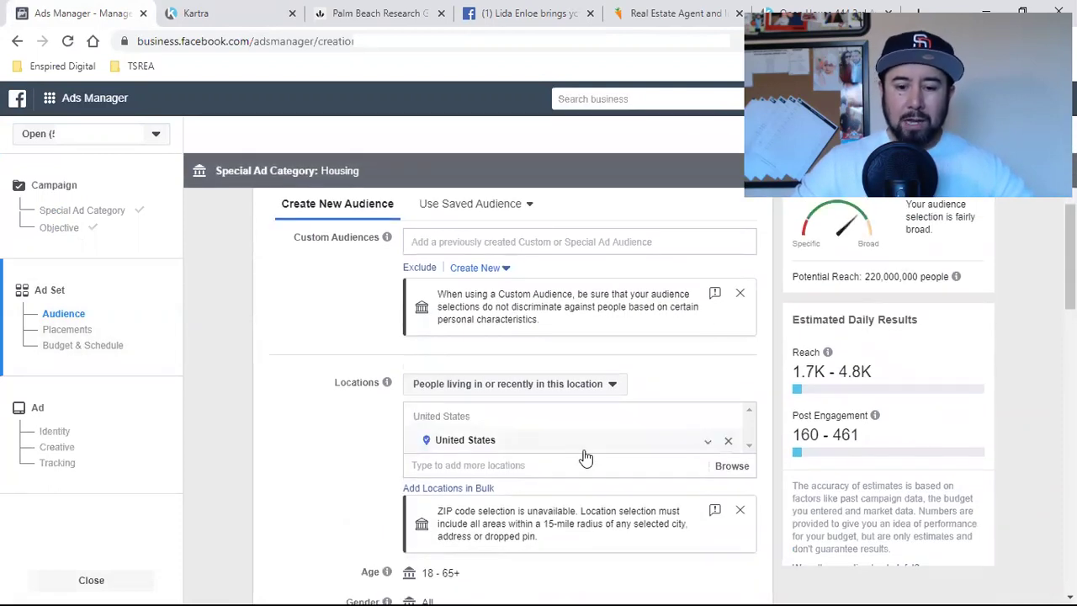
left_click(728, 443)
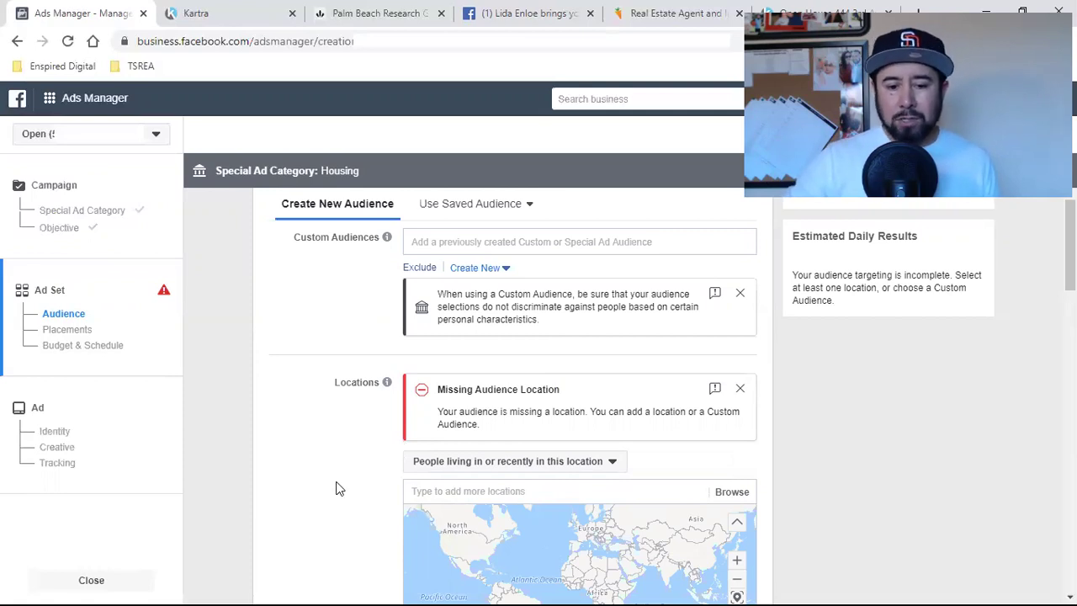
left_click(474, 471)
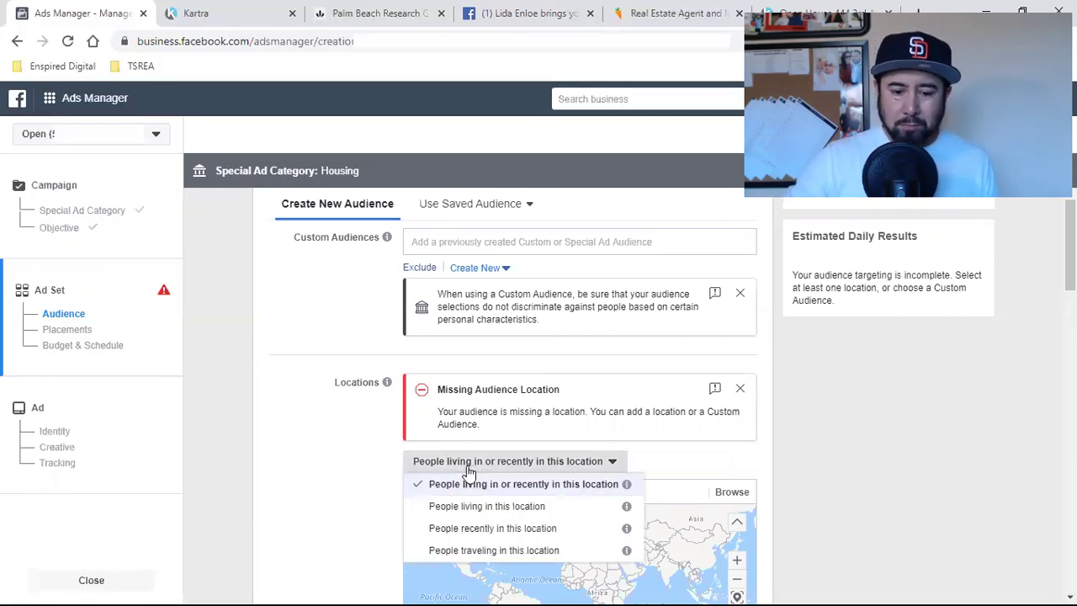
left_click(513, 509)
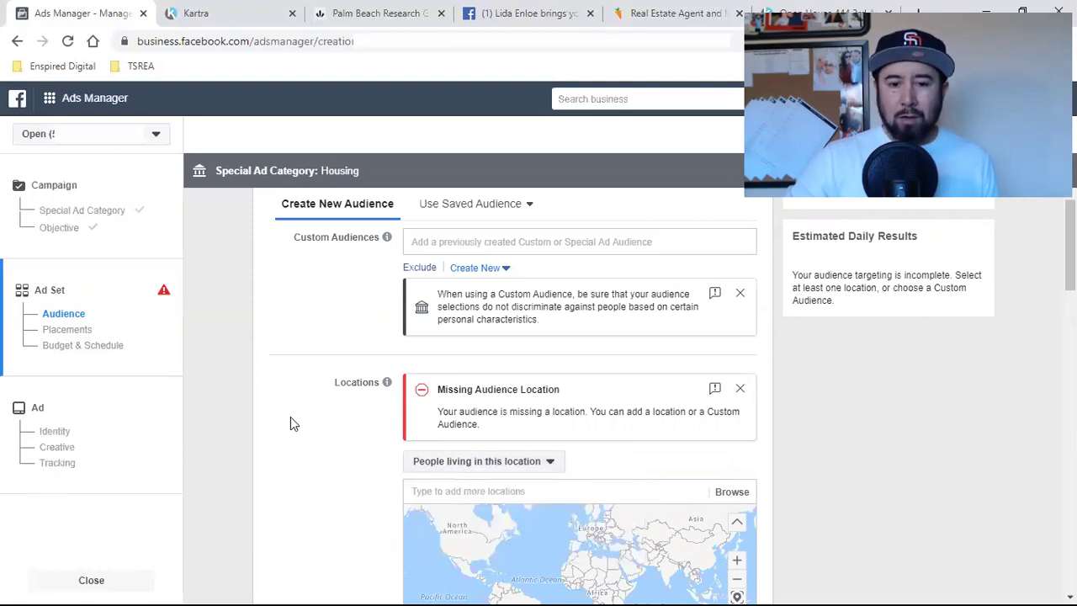
Copy the street portion of the ad set name.
scroll(290, 420, "down", 2)
scroll(290, 412, "up", 4)
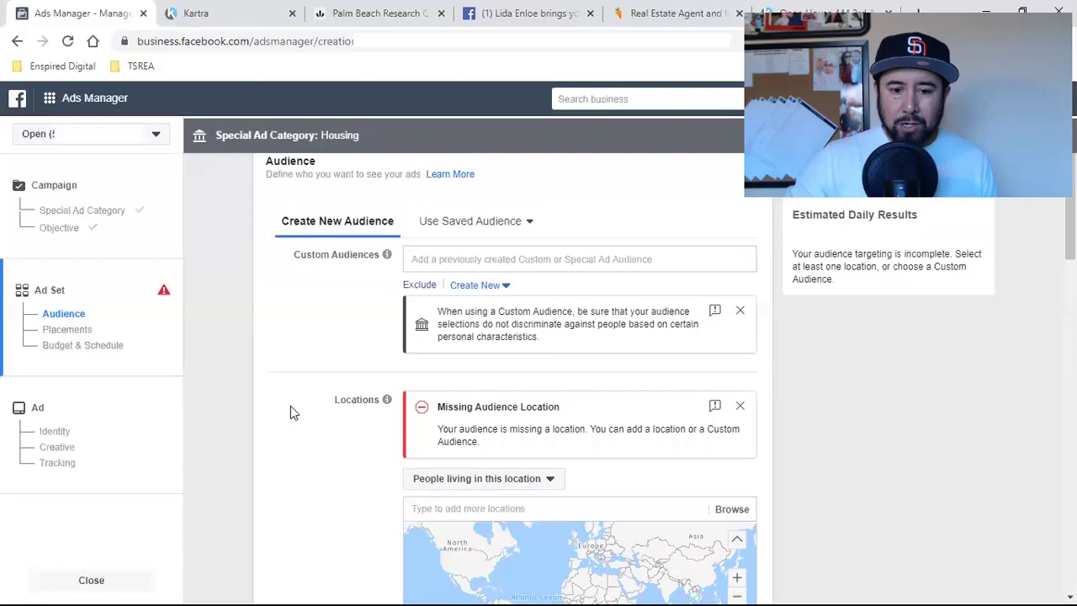
double_click(317, 210)
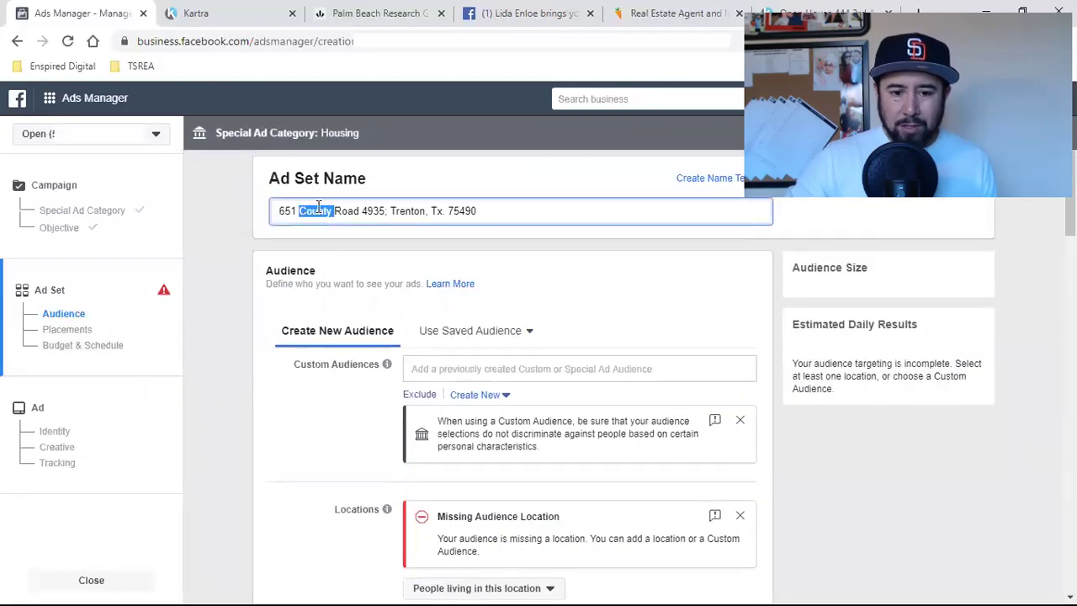
left_click(360, 211)
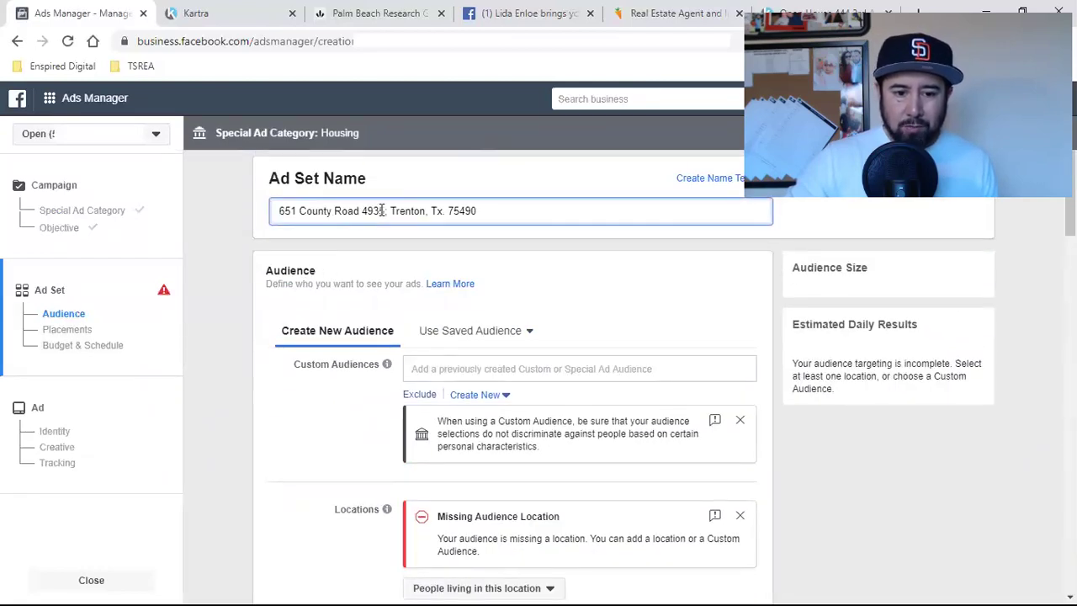
left_click_drag(362, 212, 282, 214)
right_click(283, 216)
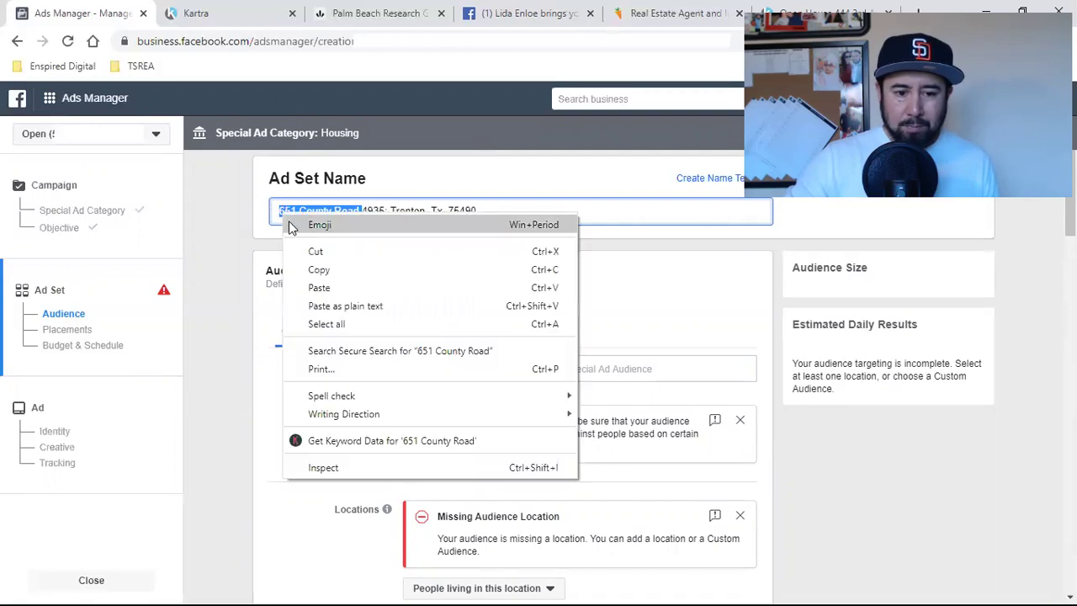
left_click(320, 270)
Search Locations for the pasted street plus 'texas' and add the County Road 52, Los Ebanos suggestion.
scroll(294, 471, "down", 2)
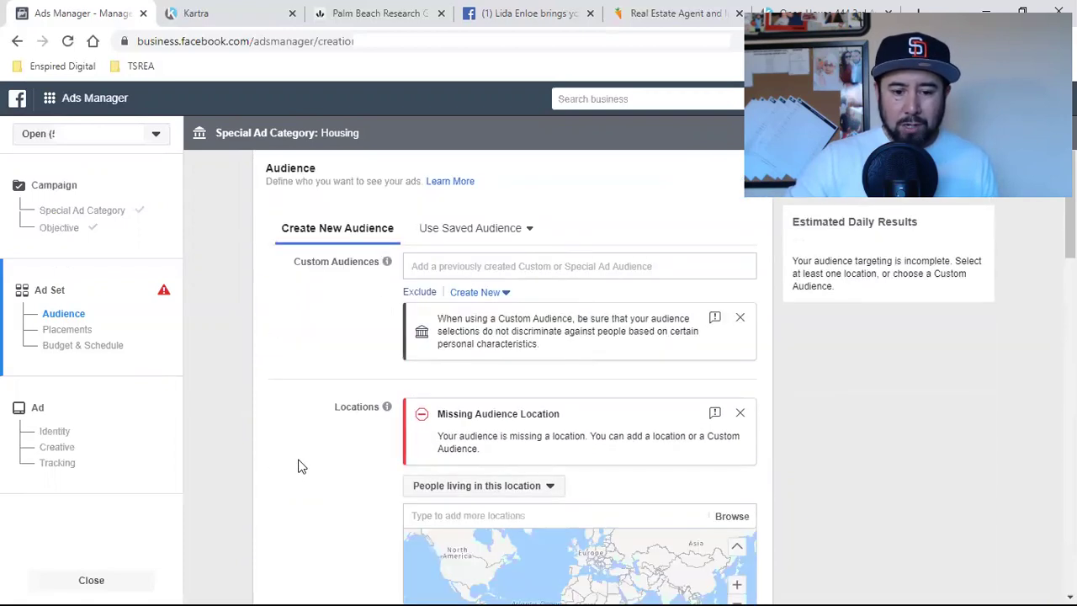
left_click(529, 443)
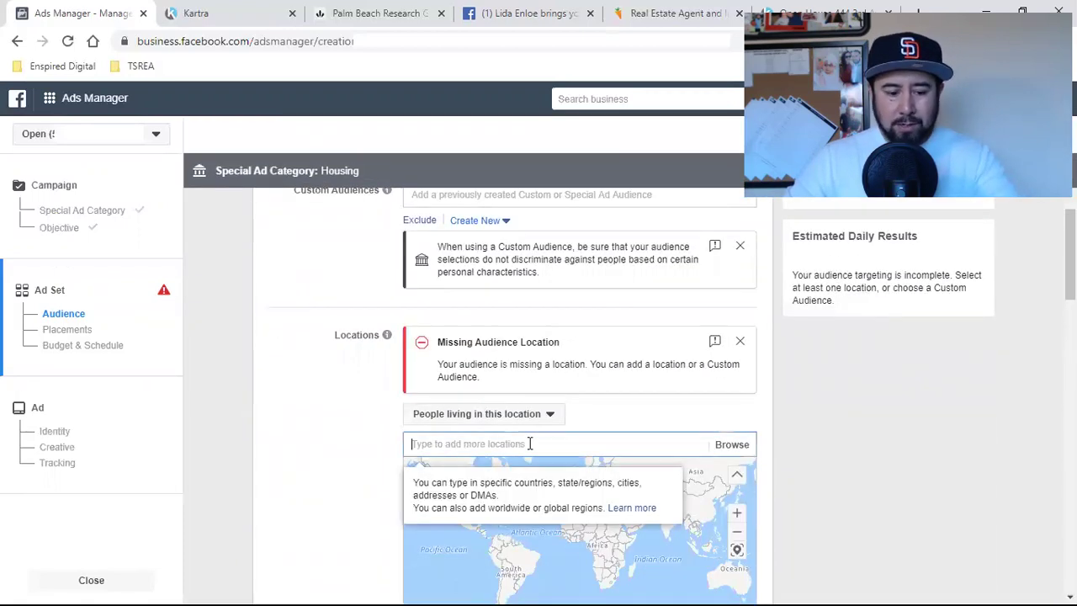
key("ctrl+v")
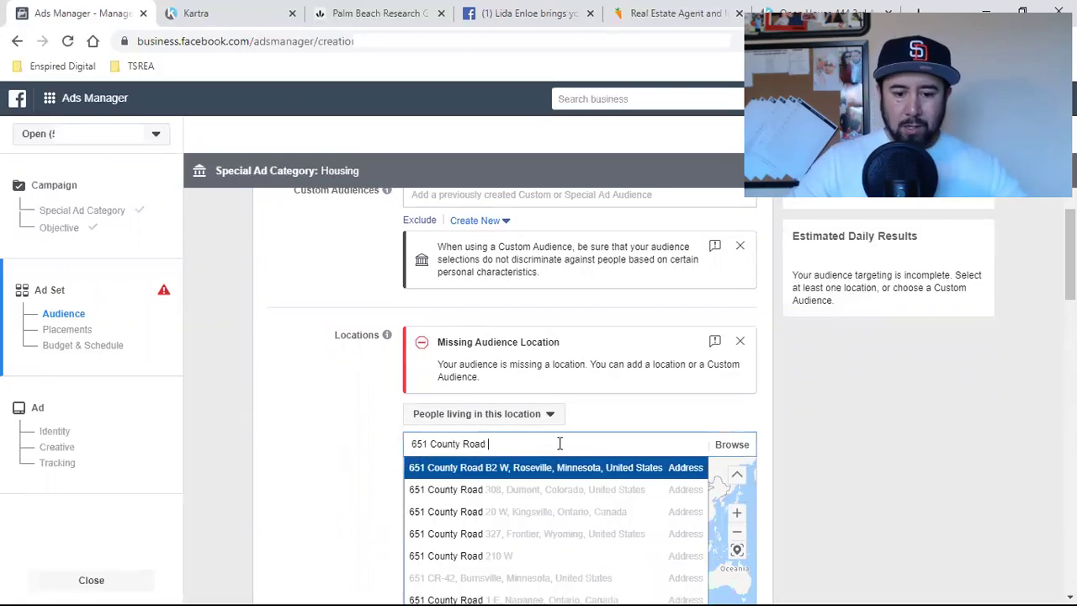
scroll(331, 457, "down", 2)
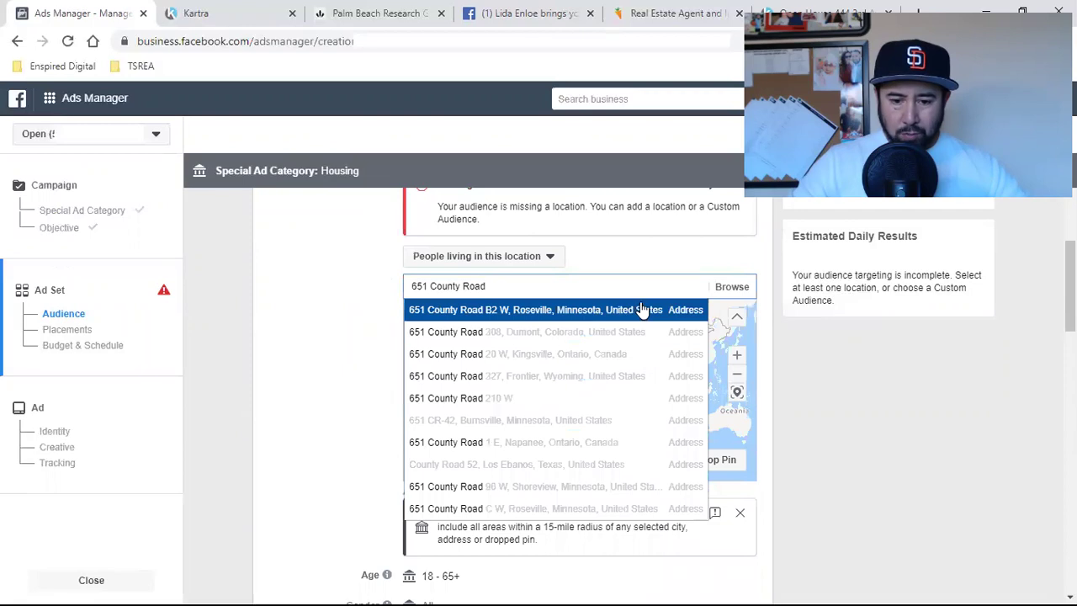
type("tex")
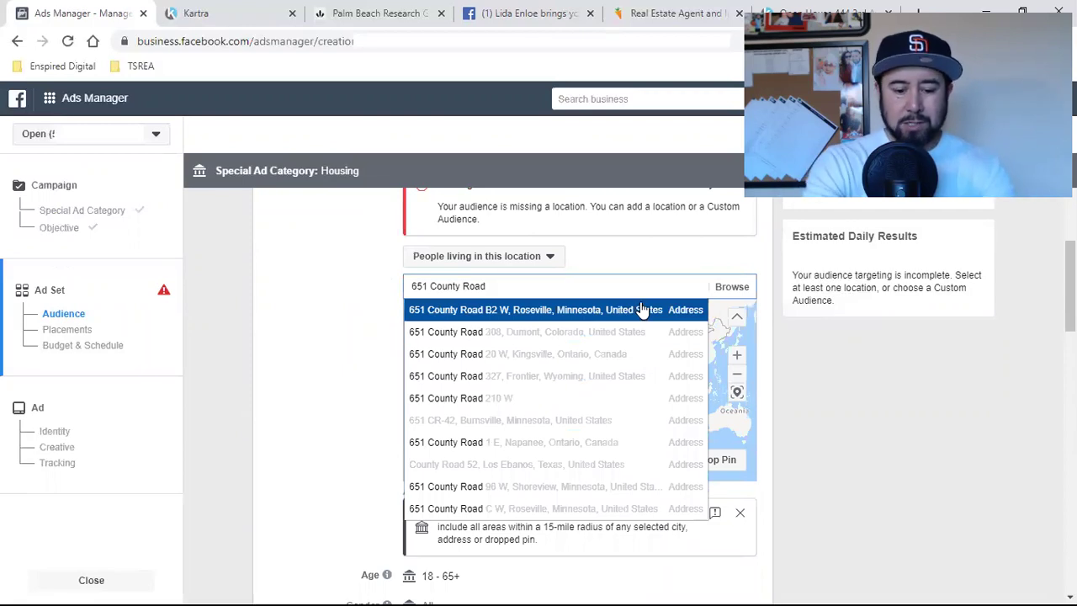
type("as")
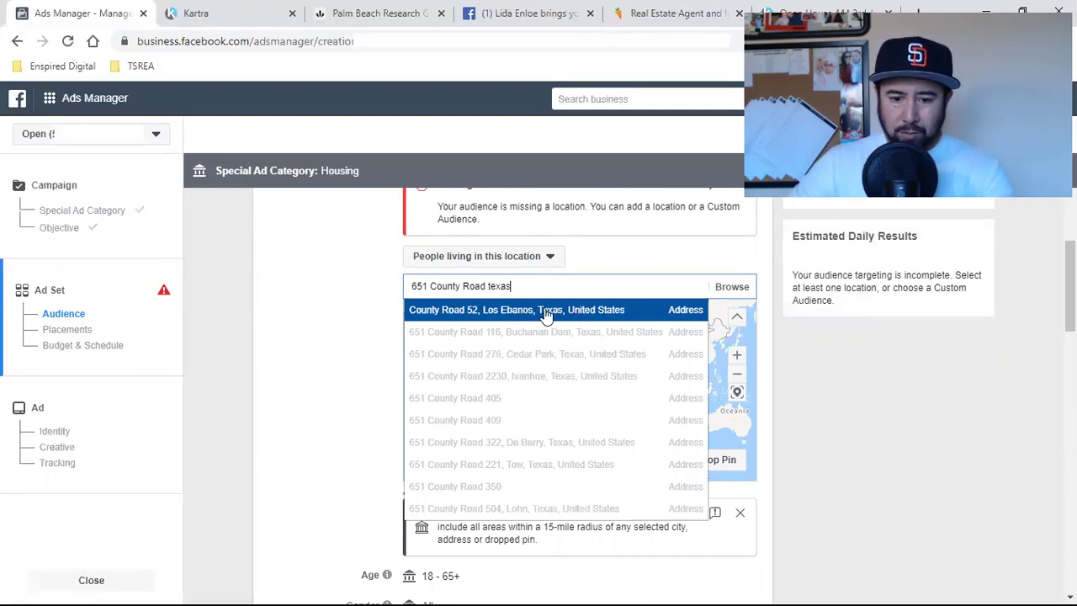
left_click(480, 311)
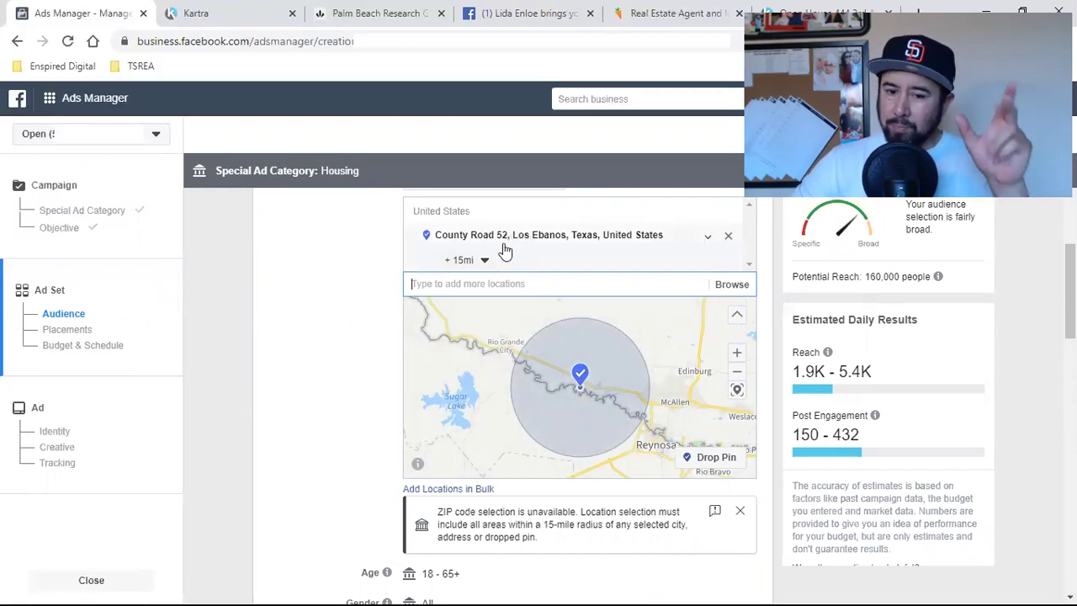
scroll(341, 418, "up", 2)
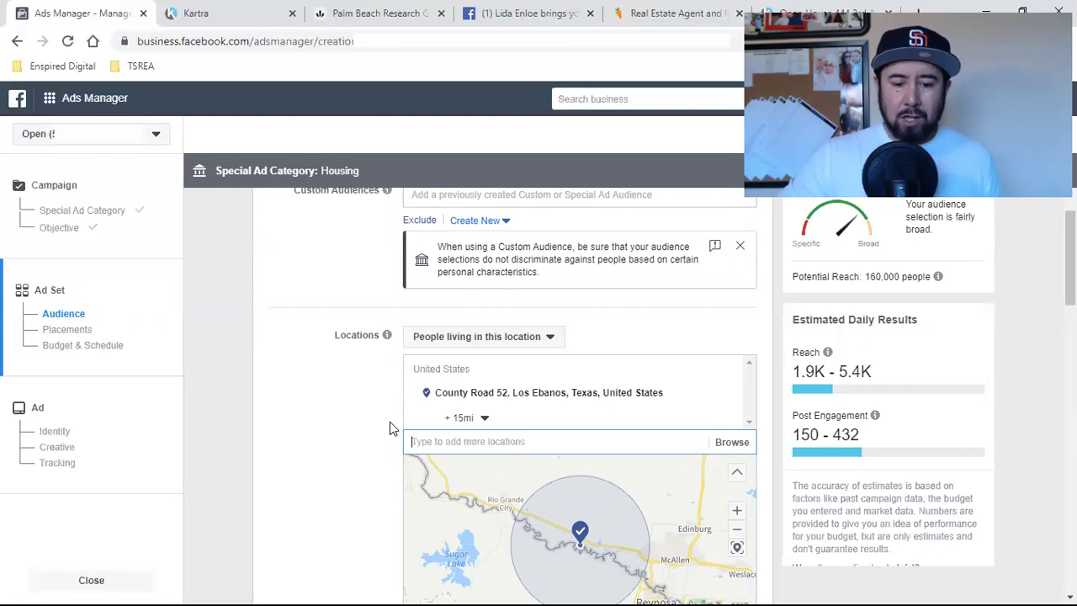
left_click(484, 419)
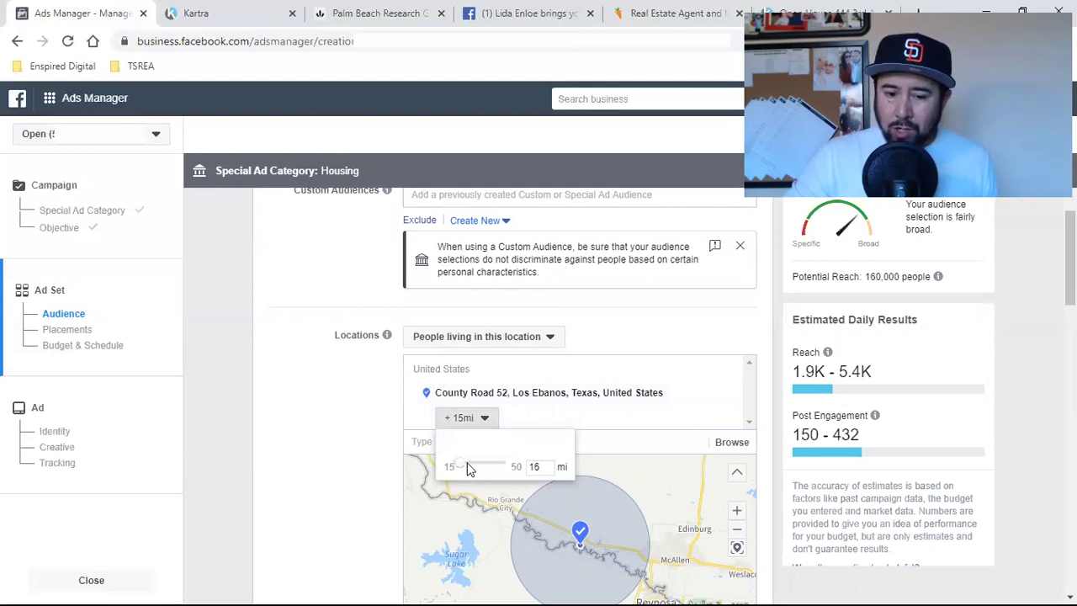
key("Return")
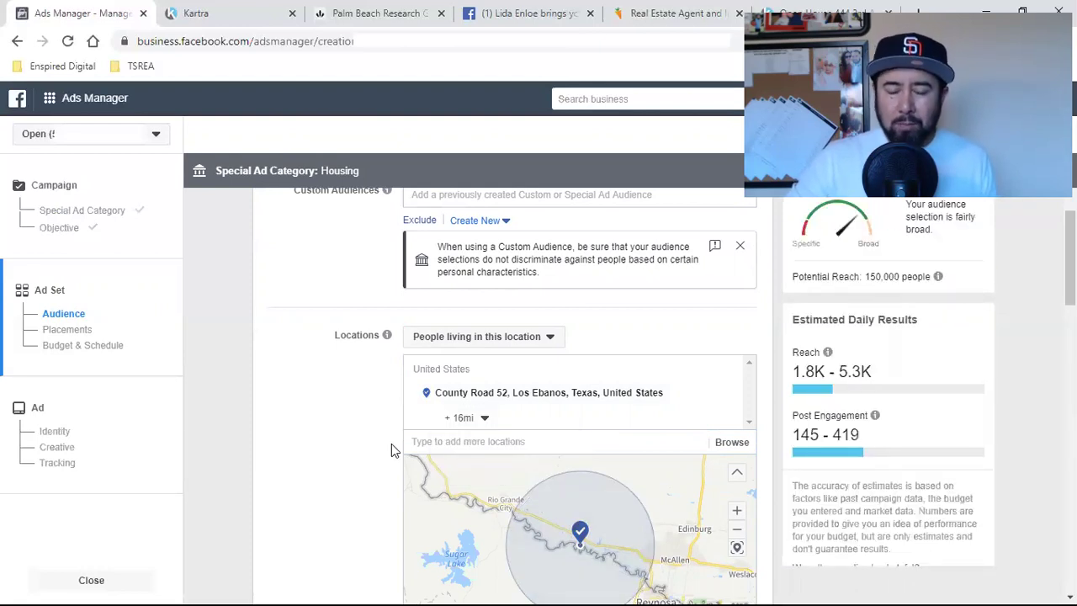
left_click(486, 418)
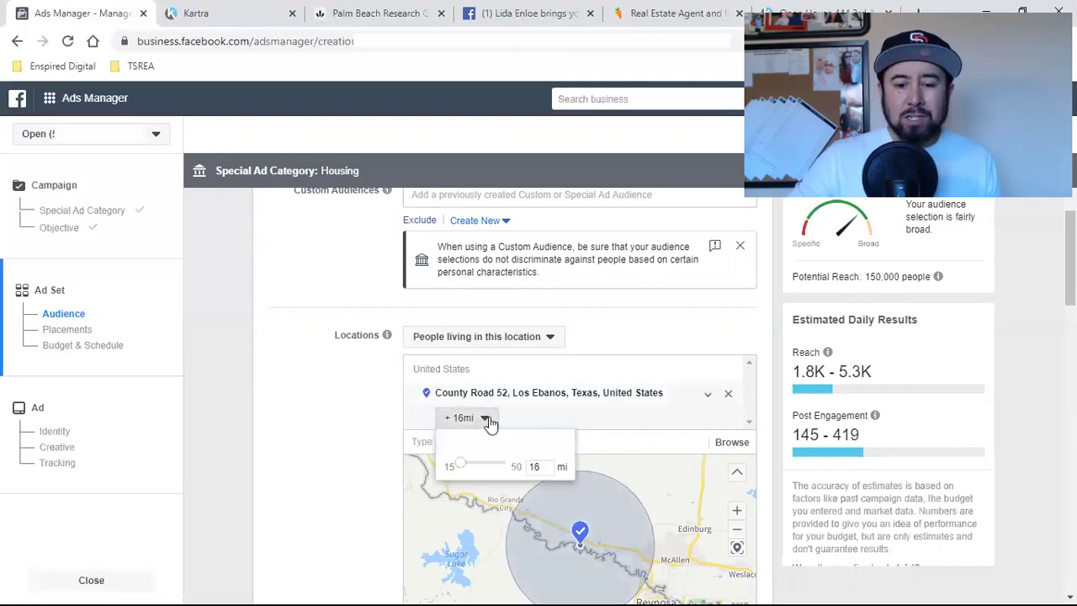
left_click(535, 467)
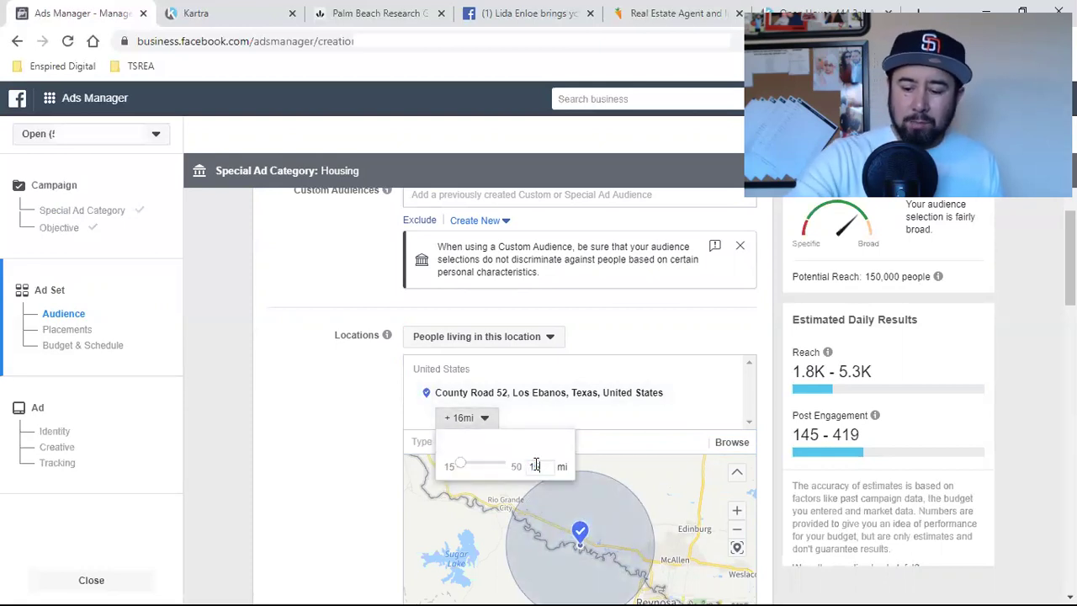
type("5")
key("Return")
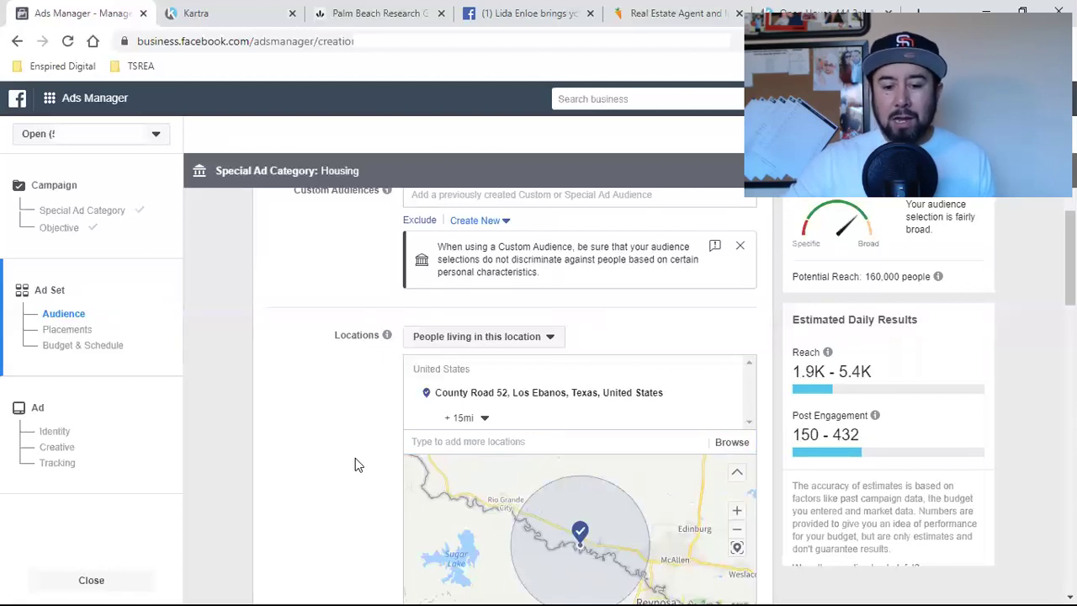
scroll(355, 464, "down", 4)
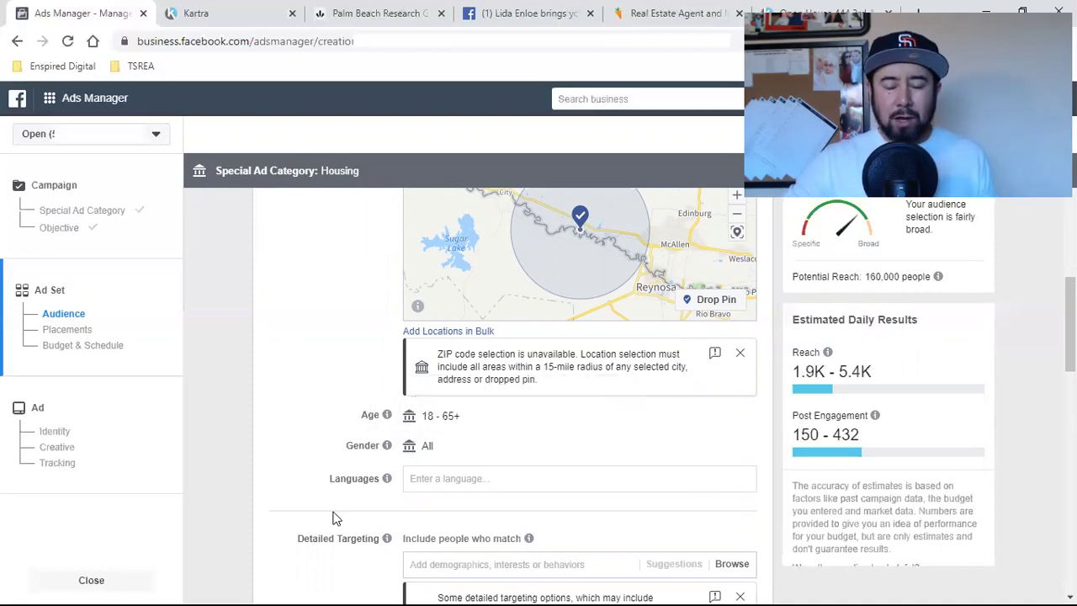
Add Spanish as the ad set's language by searching 'spani', then return to the agent's page.
left_click(460, 476)
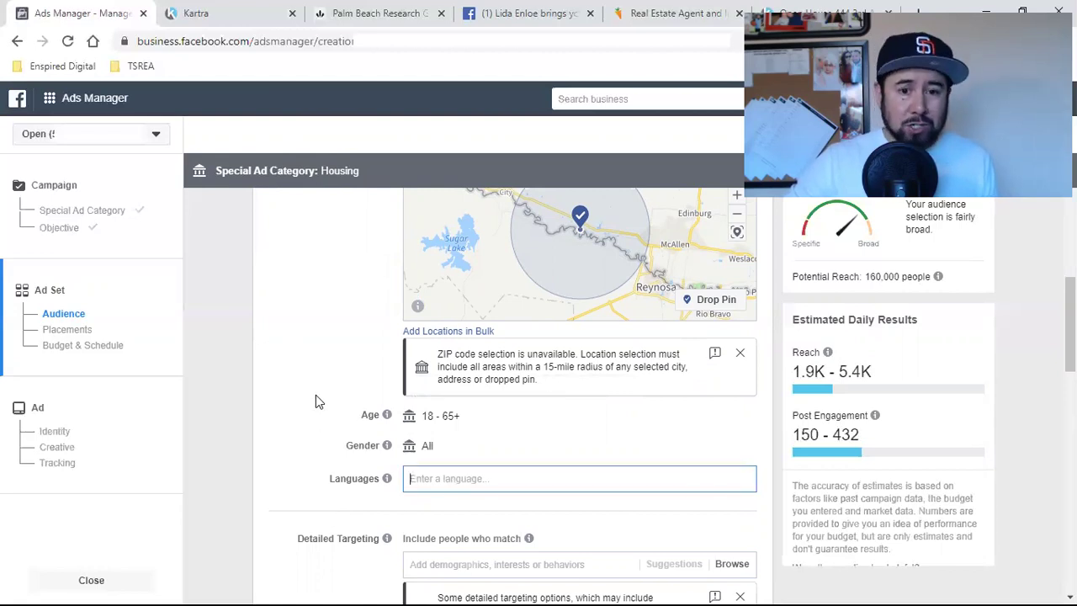
left_click(521, 14)
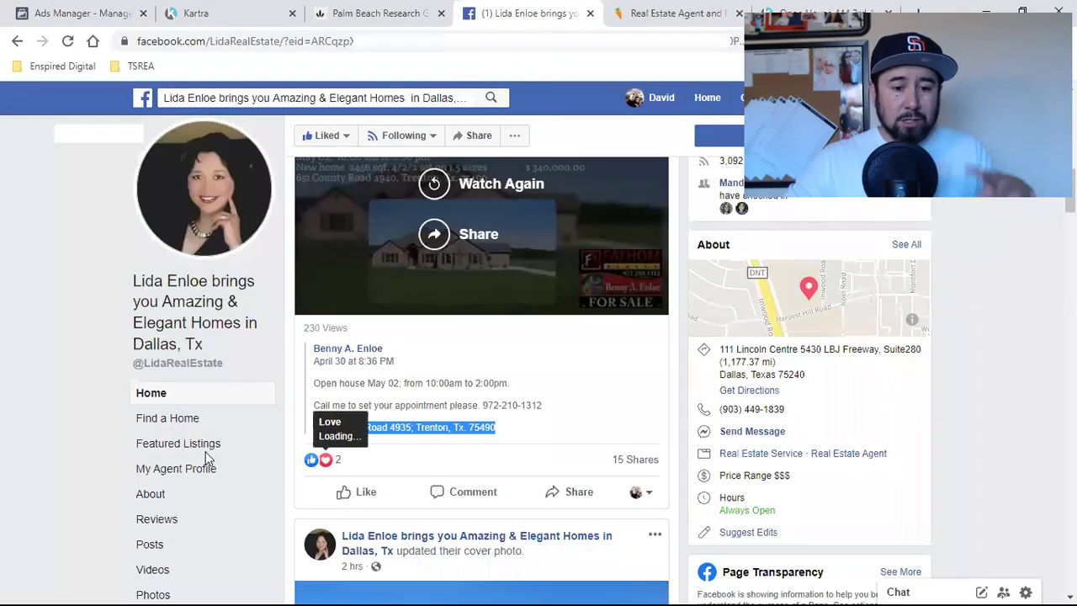
left_click(49, 383)
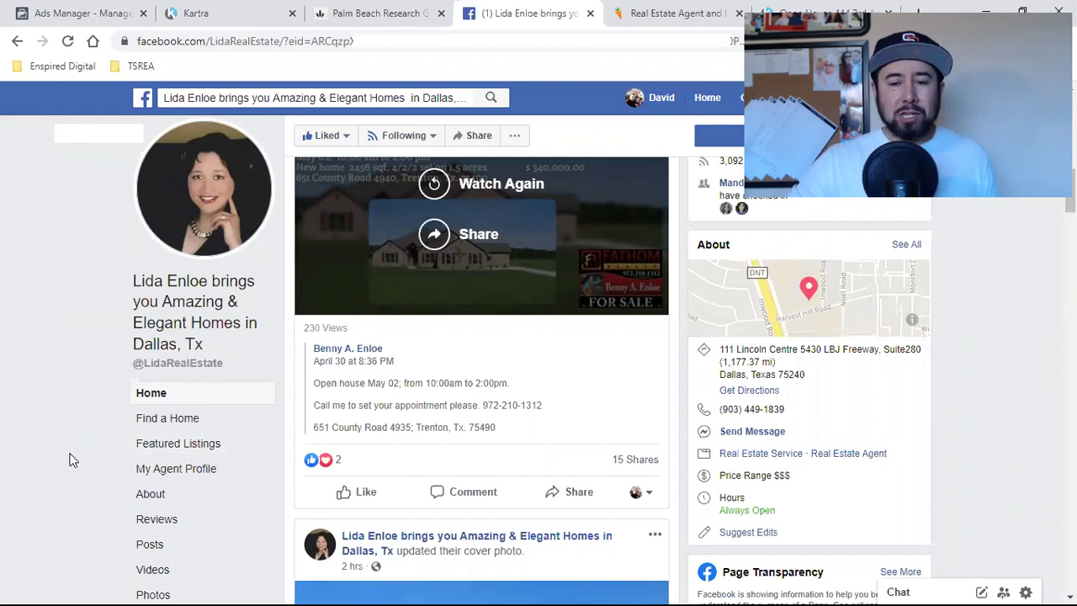
left_click(84, 13)
left_click(438, 478)
type("spani")
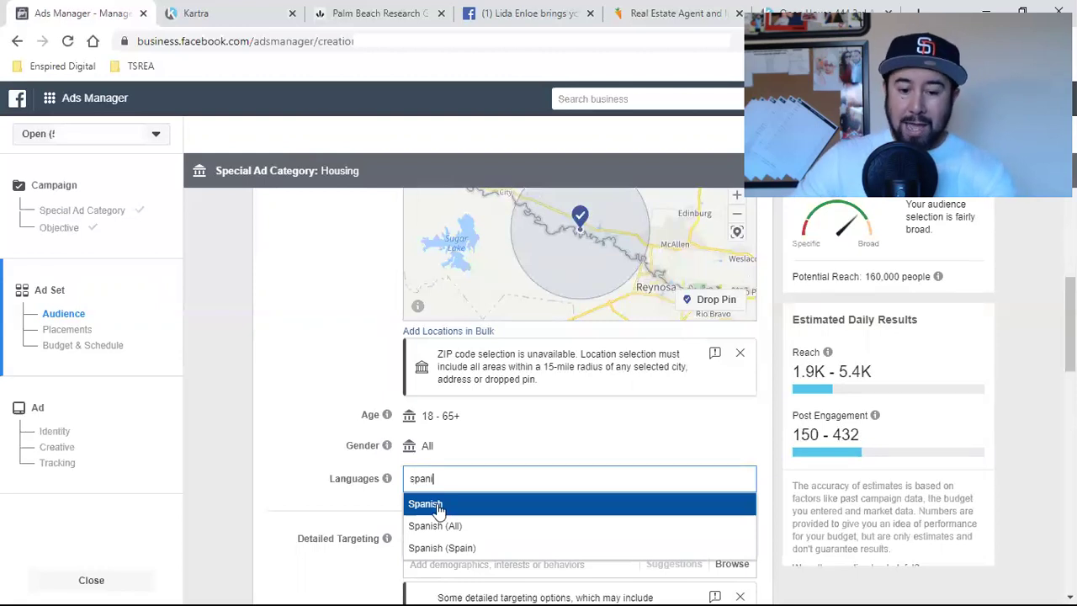
left_click(433, 508)
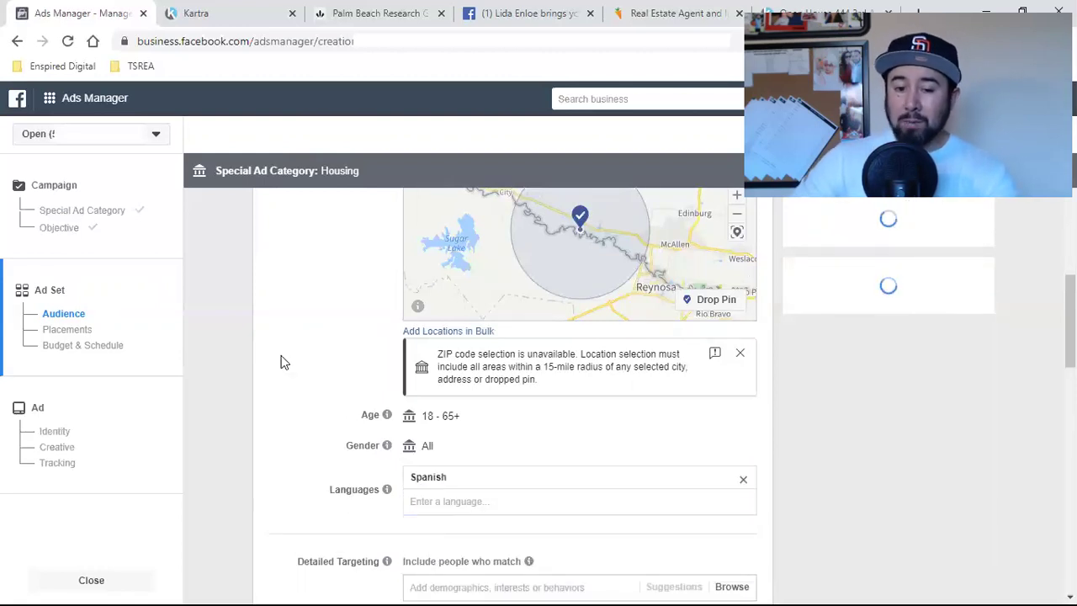
left_click(523, 13)
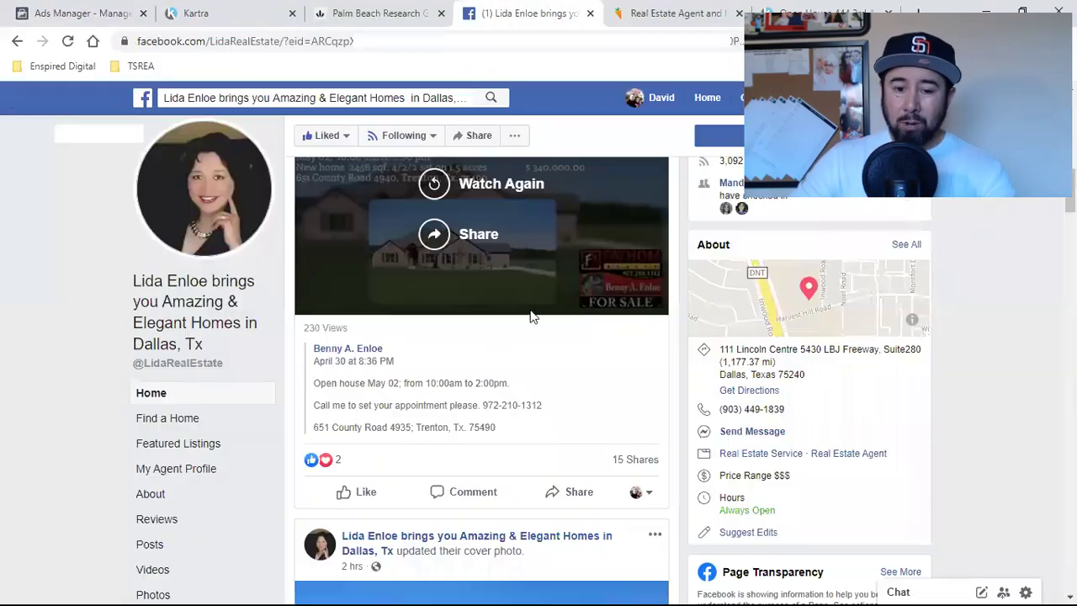
Select the pinned Open House post's caption 'Like it and share!'.
scroll(476, 366, "up", 2)
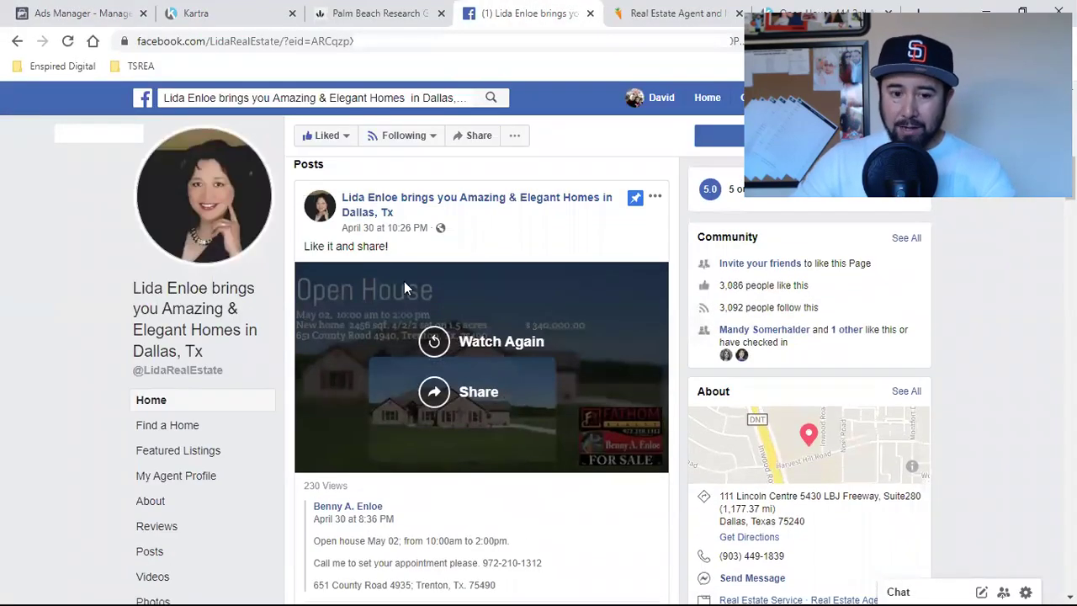
triple_click(362, 248)
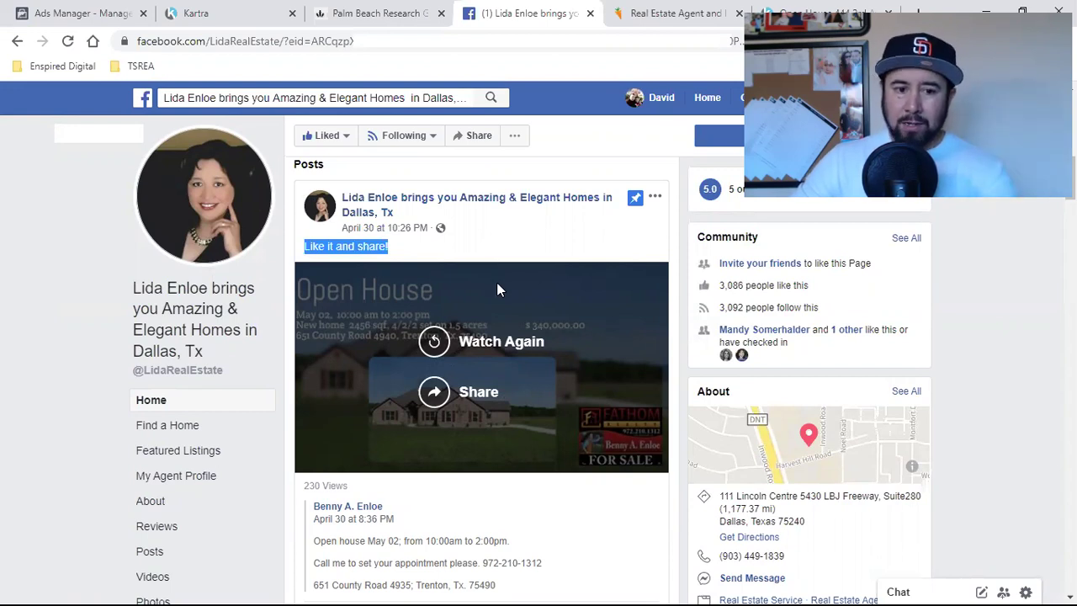
left_click(61, 10)
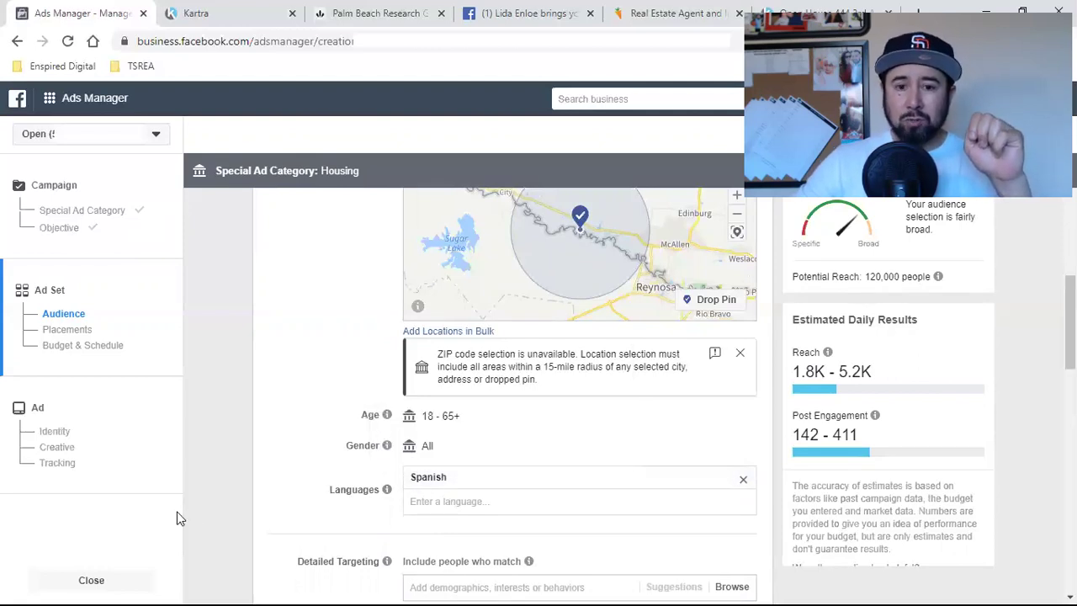
left_click(530, 13)
double_click(374, 247)
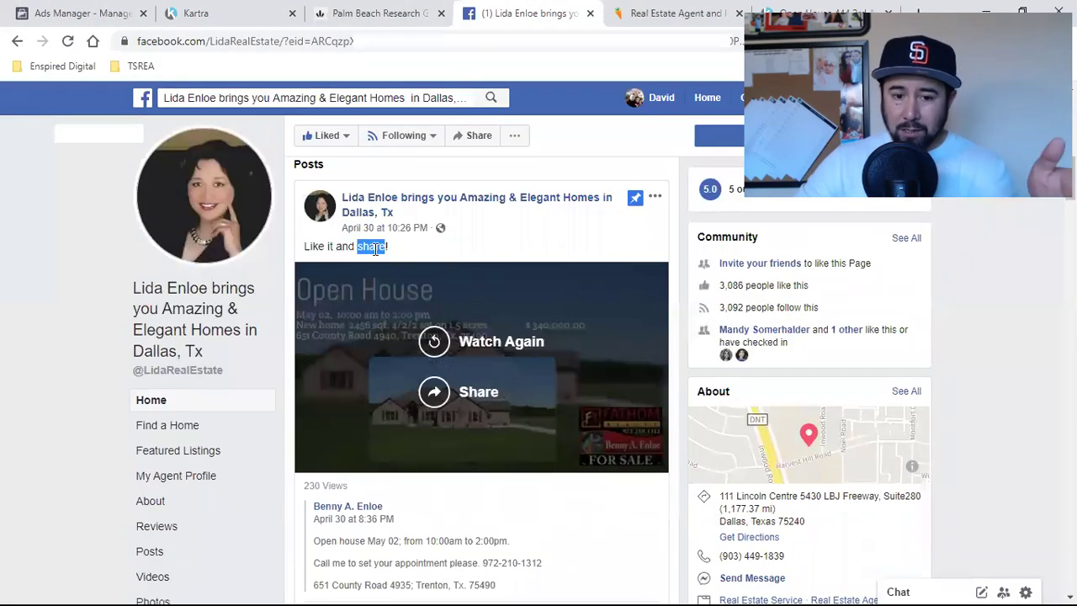
triple_click(375, 247)
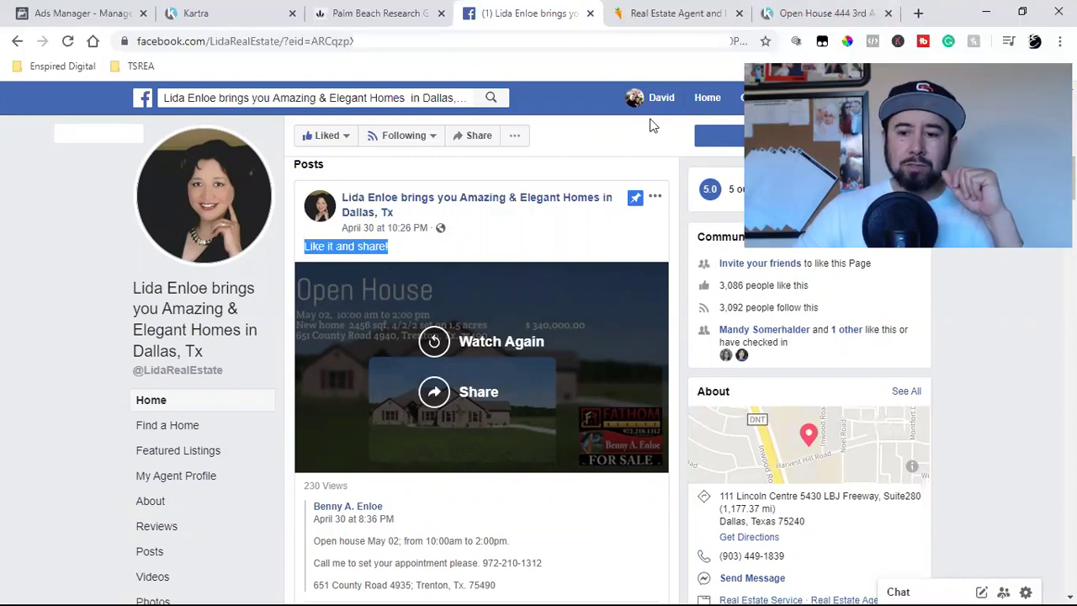
Load the EmojiCopy site in a new tab from the Enspired Digital bookmarks.
key("ctrl+t")
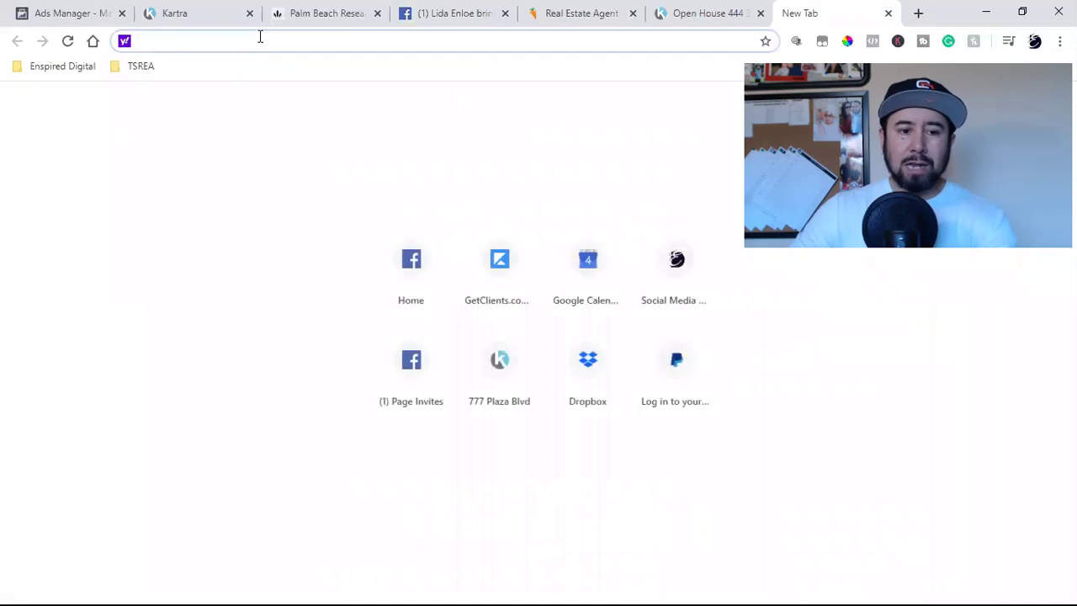
left_click(84, 71)
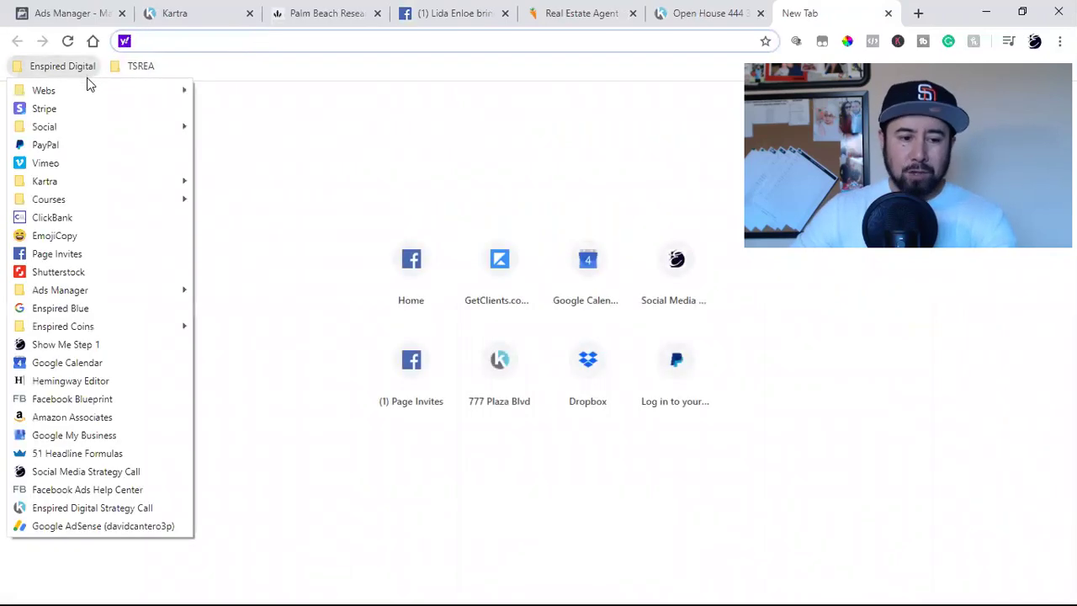
left_click(79, 238)
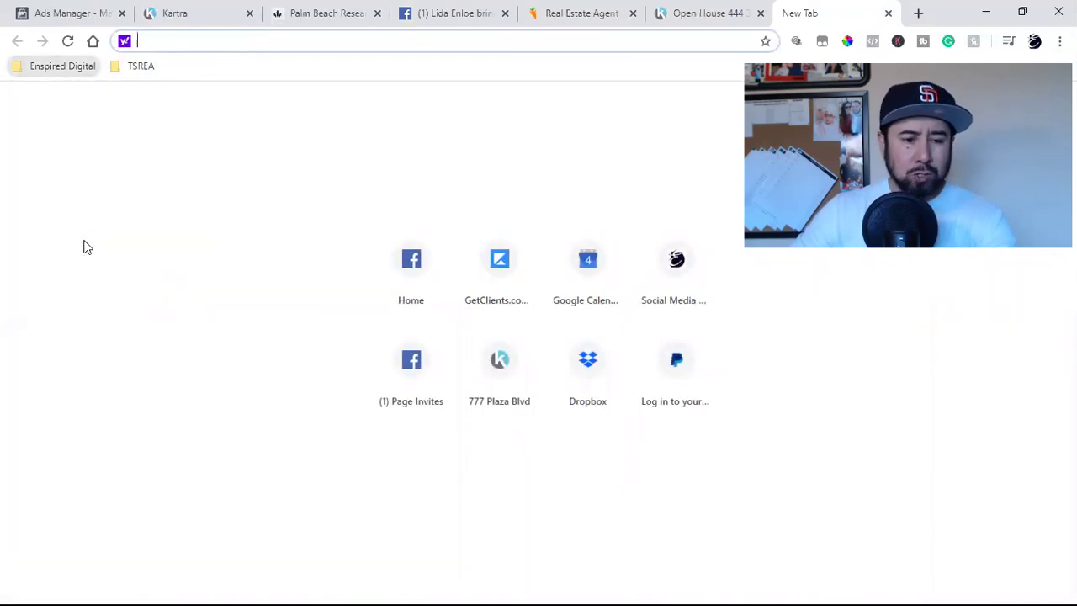
left_click(164, 42)
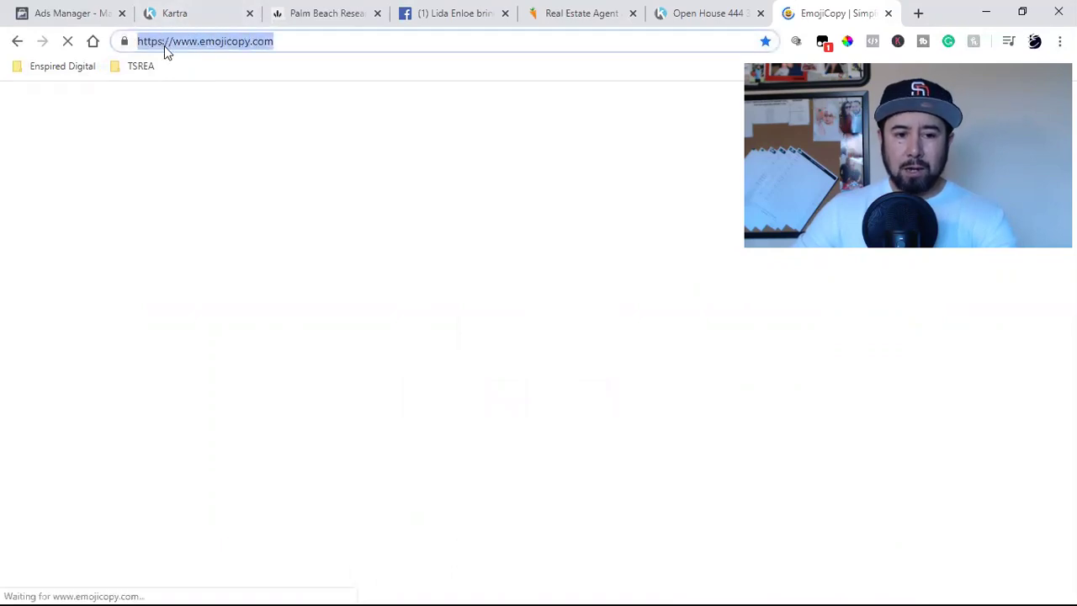
double_click(229, 42)
left_click(229, 41)
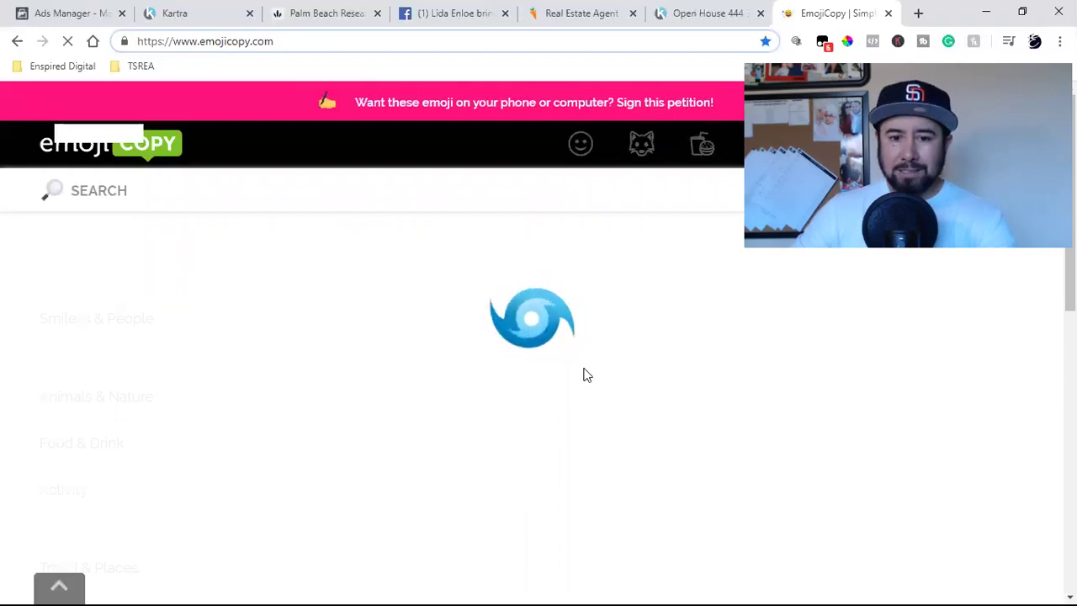
Reselect the 'Like it and share!' caption, then browse the EmojiCopy emojis.
left_click(440, 10)
triple_click(373, 249)
double_click(373, 249)
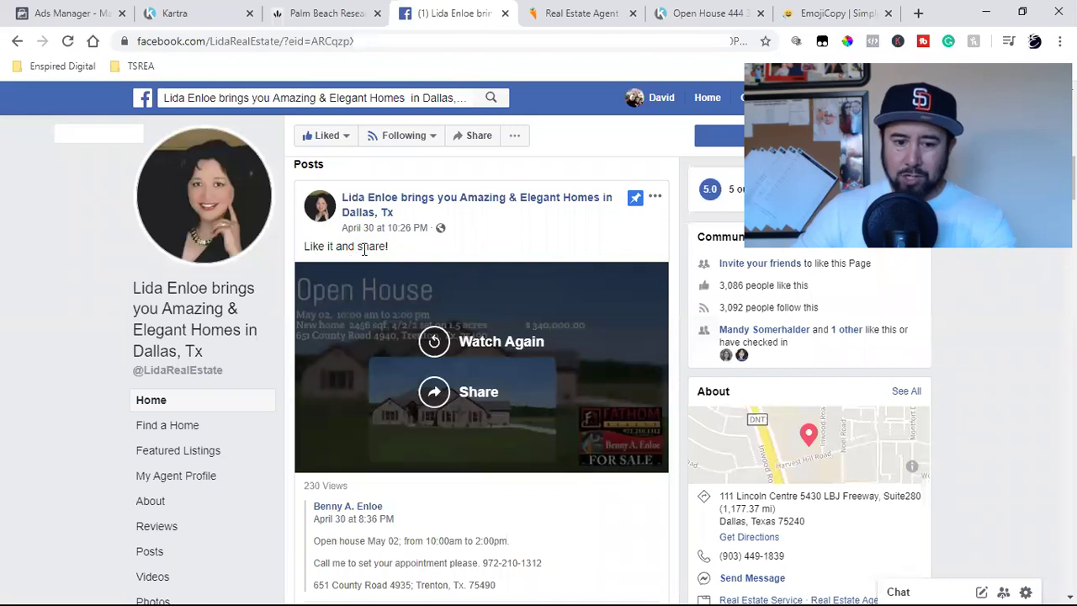
triple_click(363, 249)
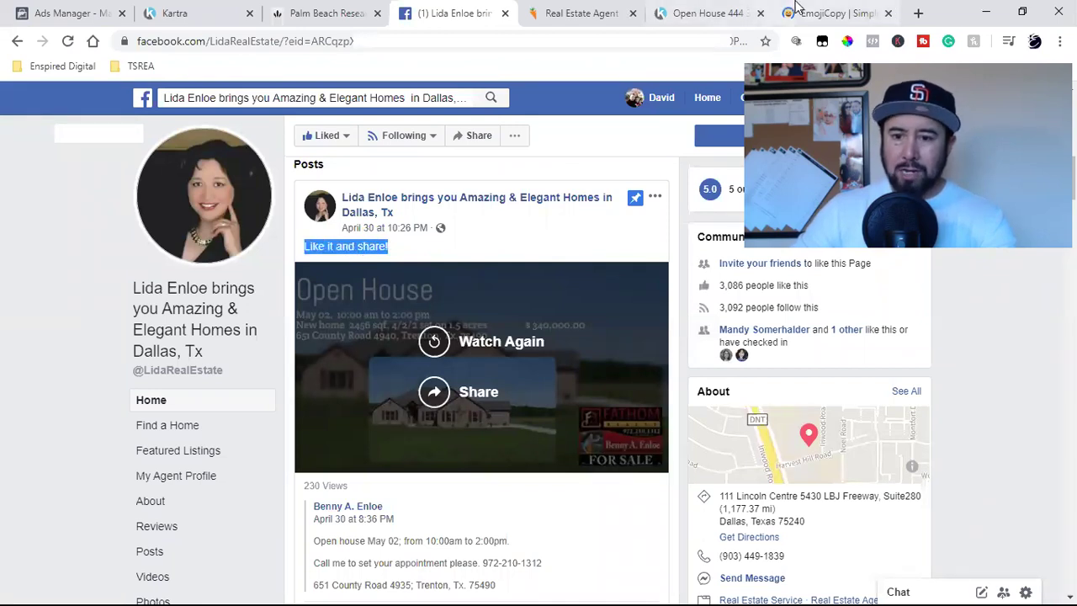
left_click(828, 13)
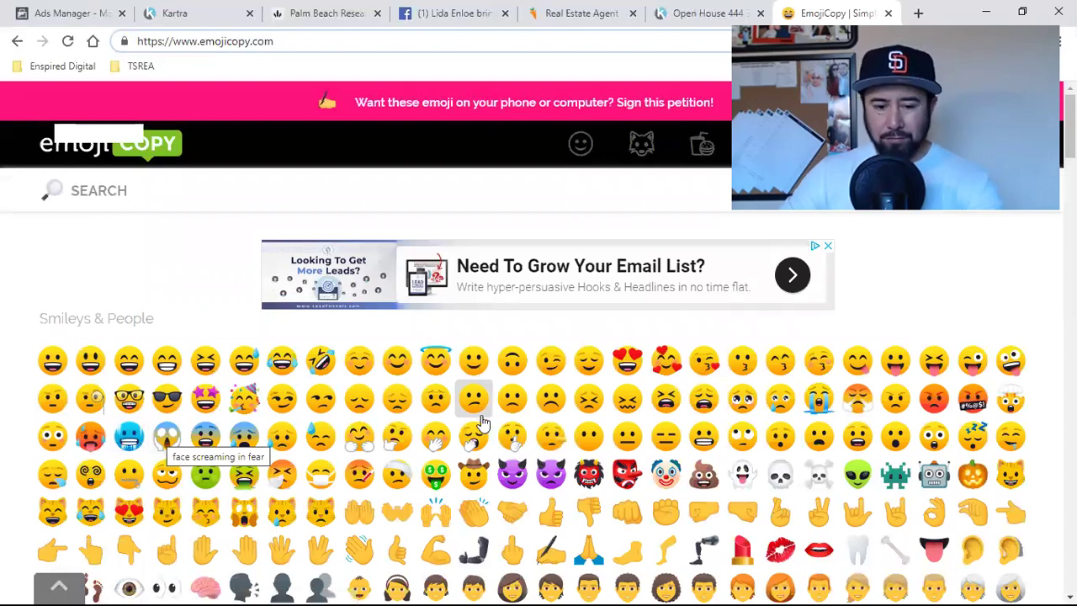
scroll(483, 417, "down", 3)
scroll(480, 420, "down", 3)
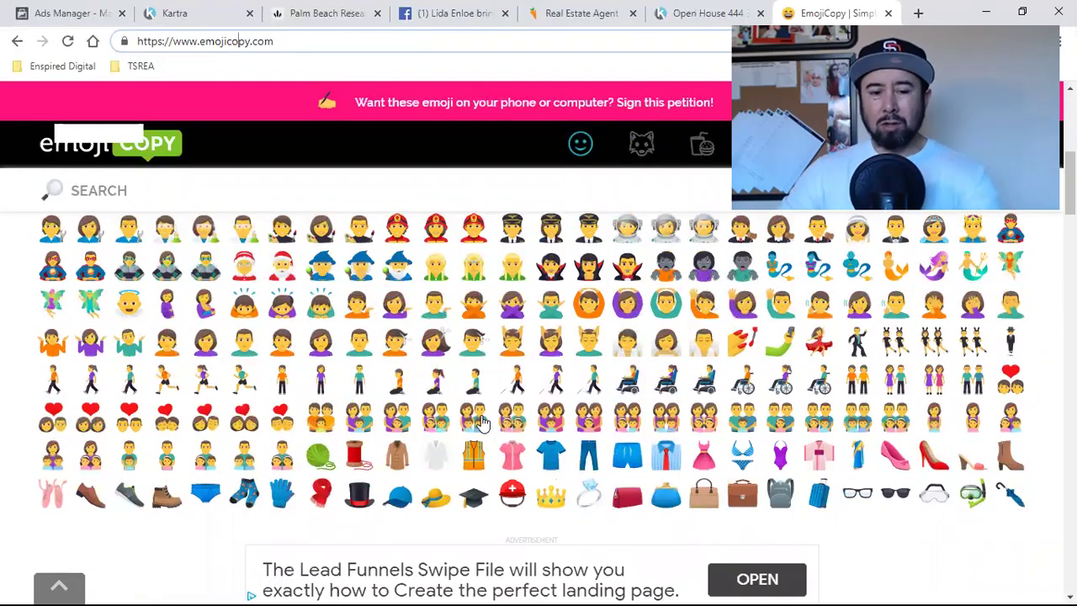
scroll(484, 420, "down", 4)
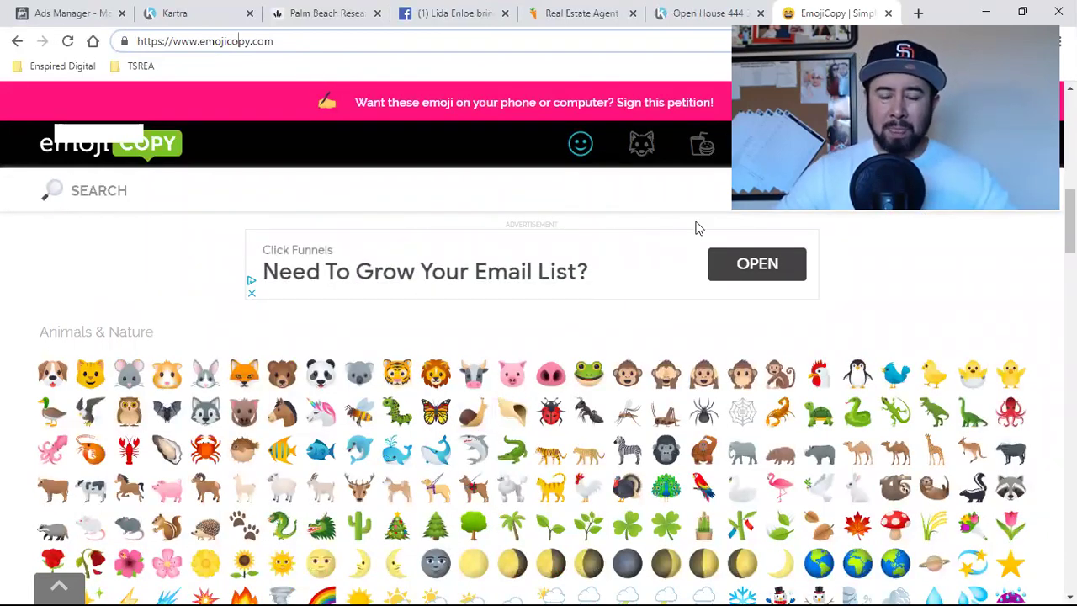
Open Facebook's Home feed in a new tab from the agent's page.
left_click(476, 15)
right_click(713, 98)
left_click(725, 105)
left_click(504, 14)
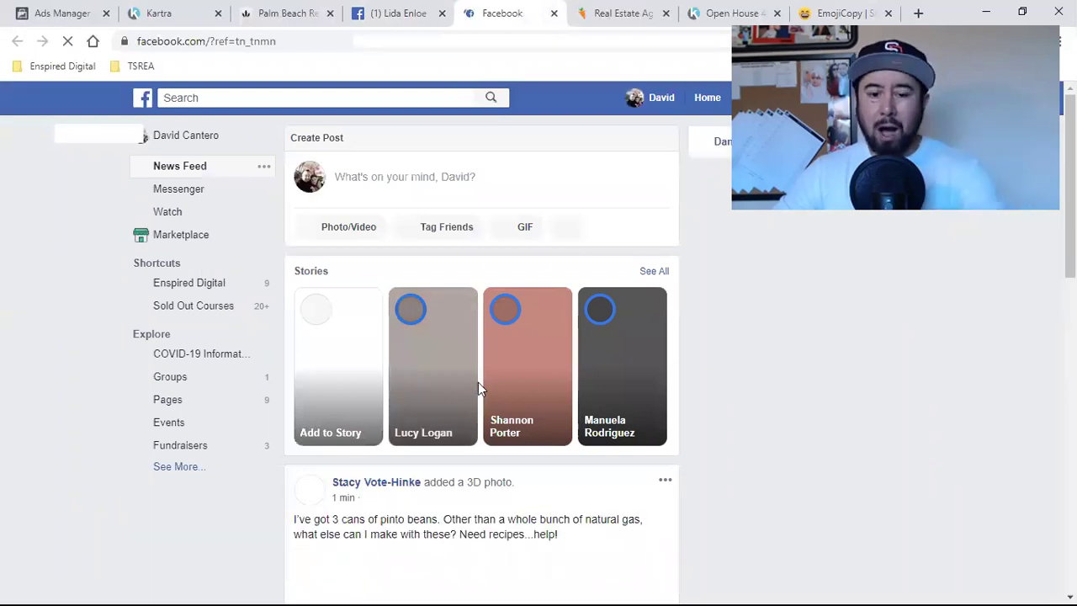
Browse the sponsored posts in the Facebook news feed, then return to the EmojiCopy page.
scroll(477, 382, "down", 2)
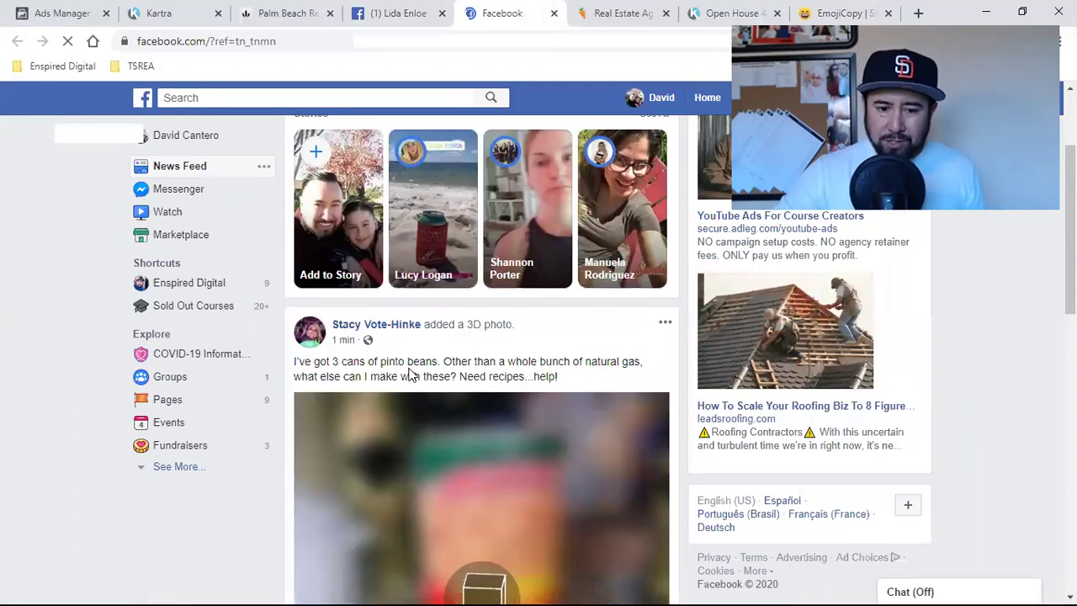
triple_click(410, 374)
scroll(417, 337, "down", 9)
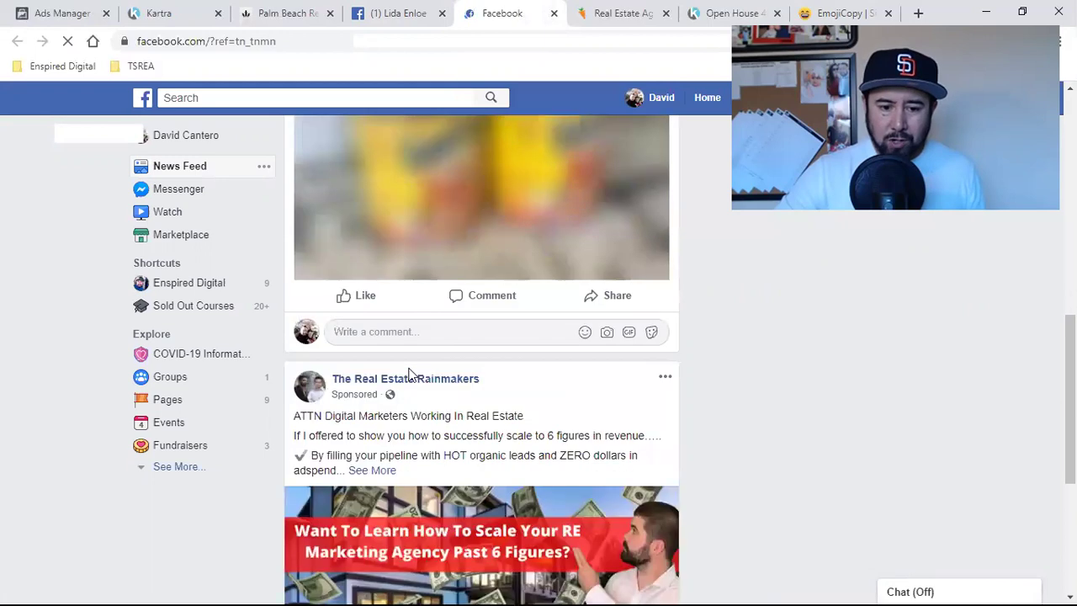
scroll(498, 296, "down", 2)
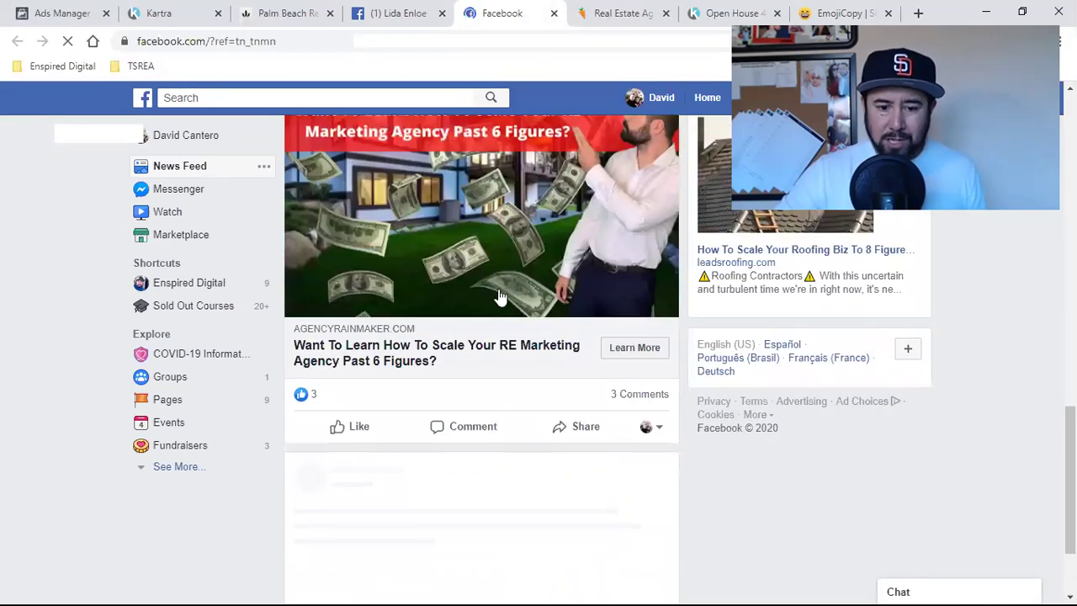
scroll(499, 296, "down", 2)
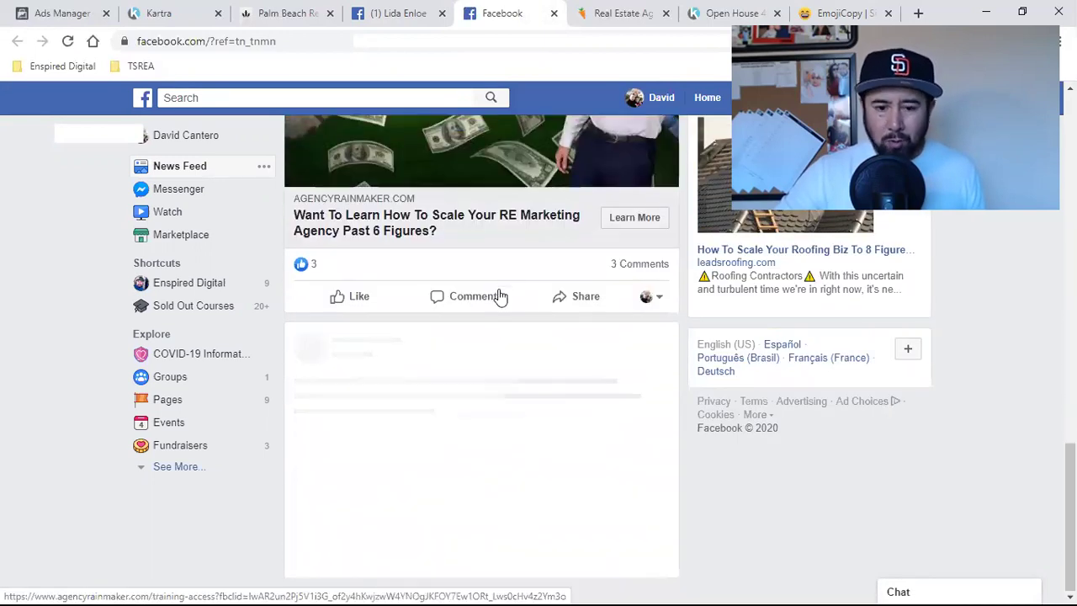
scroll(499, 296, "down", 6)
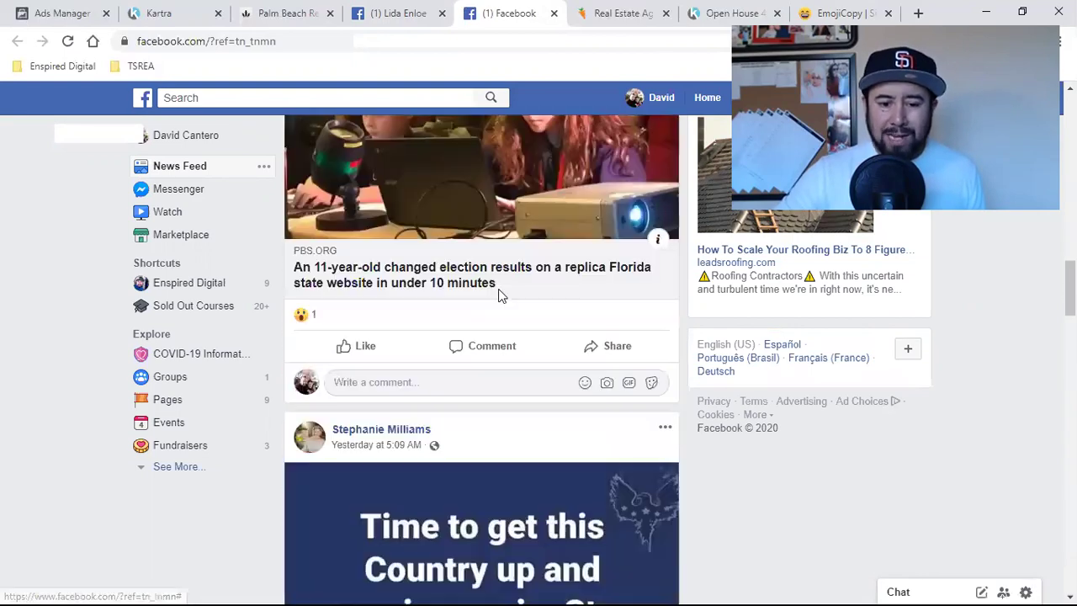
scroll(498, 295, "down", 10)
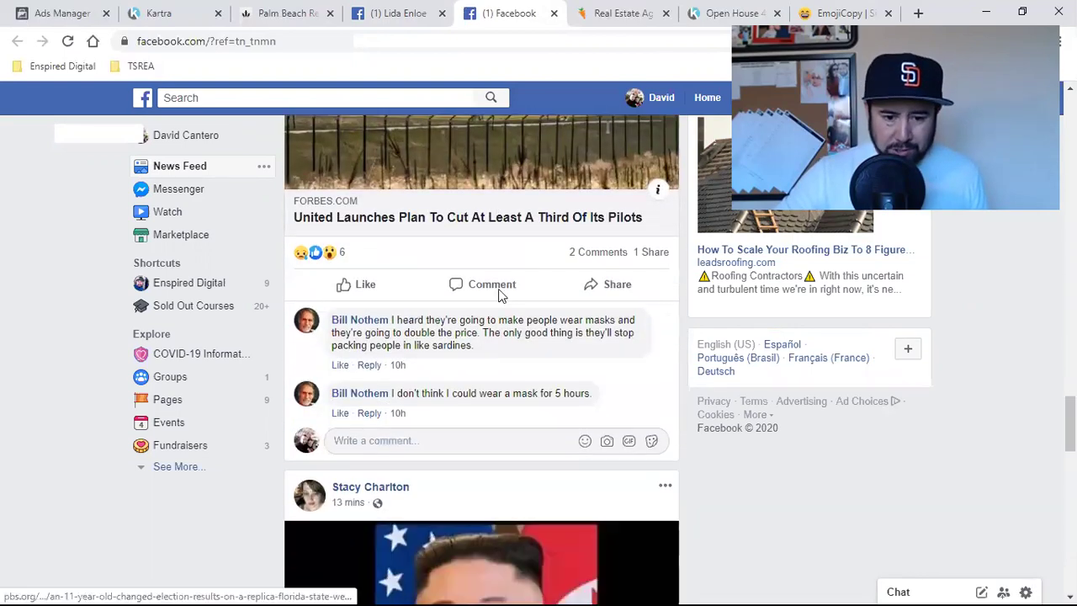
scroll(498, 294, "down", 8)
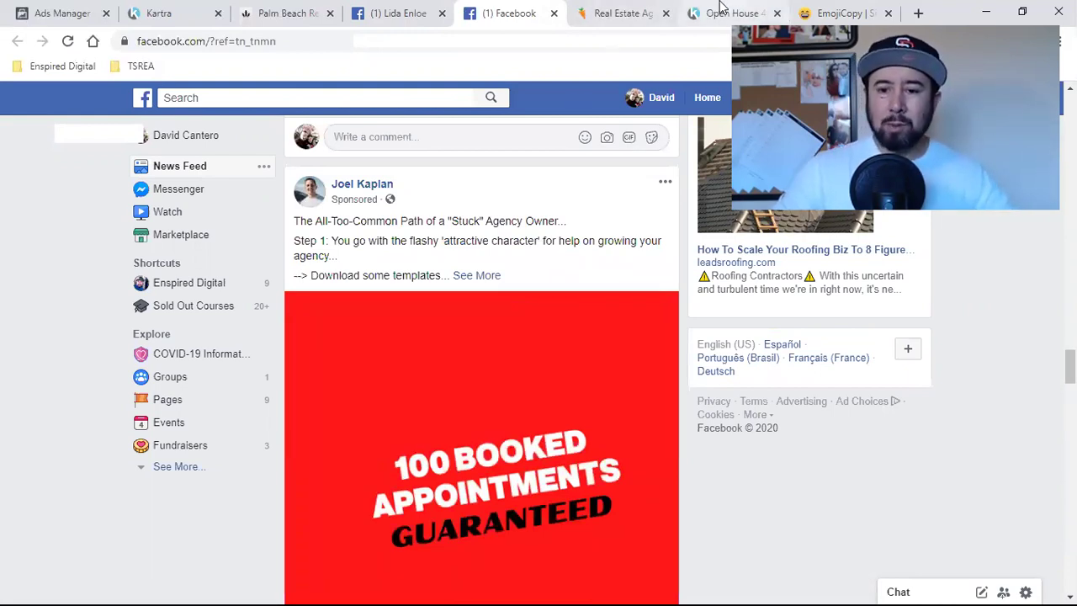
left_click(829, 13)
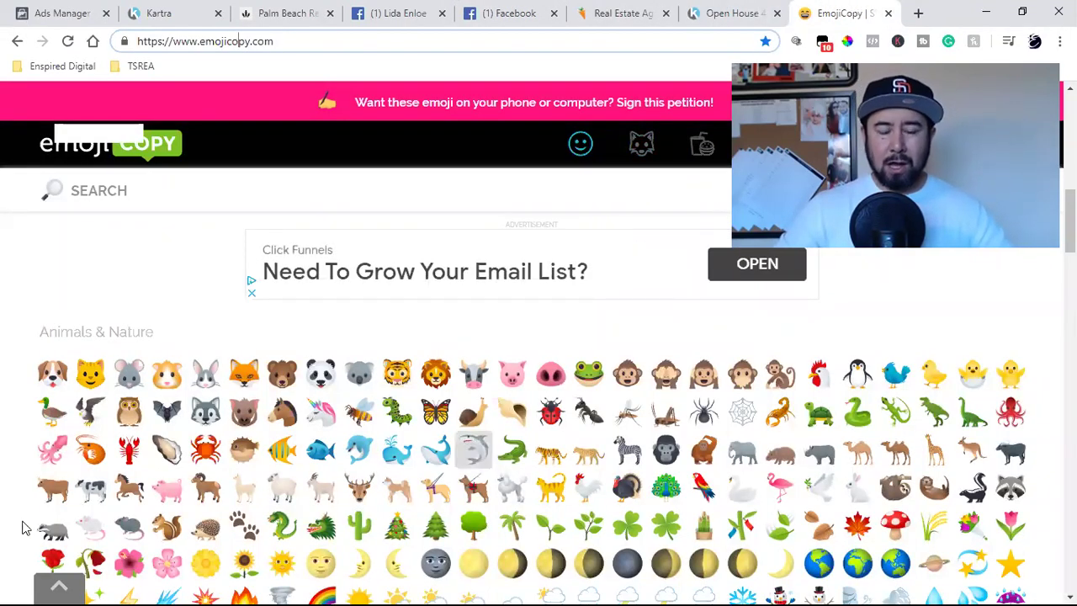
In the housing ad set audience, search 'en' and add English (All) beside Spanish.
left_click(51, 7)
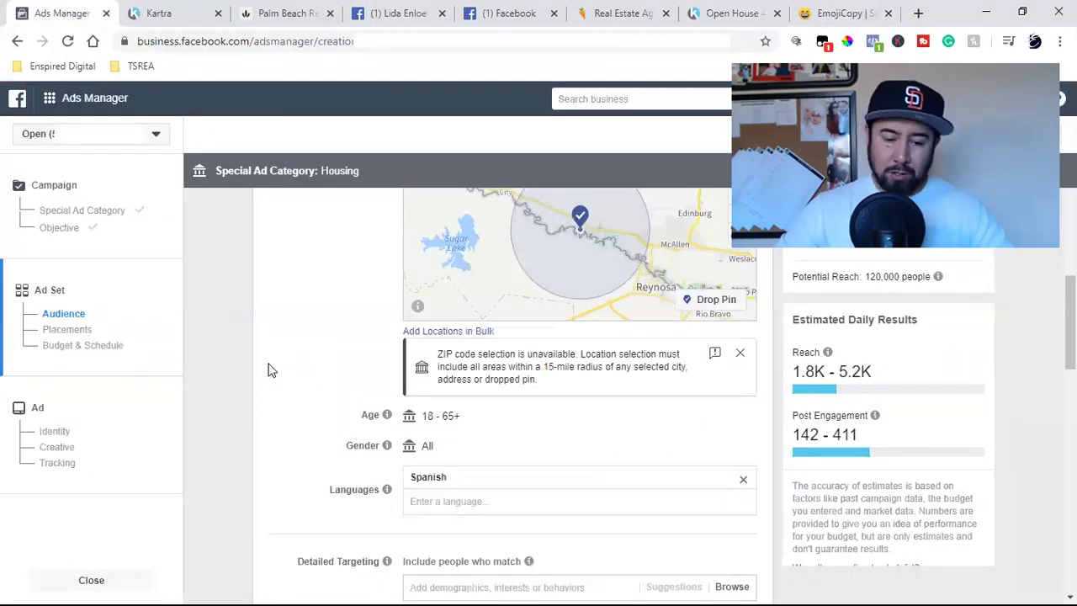
scroll(271, 371, "down", 2)
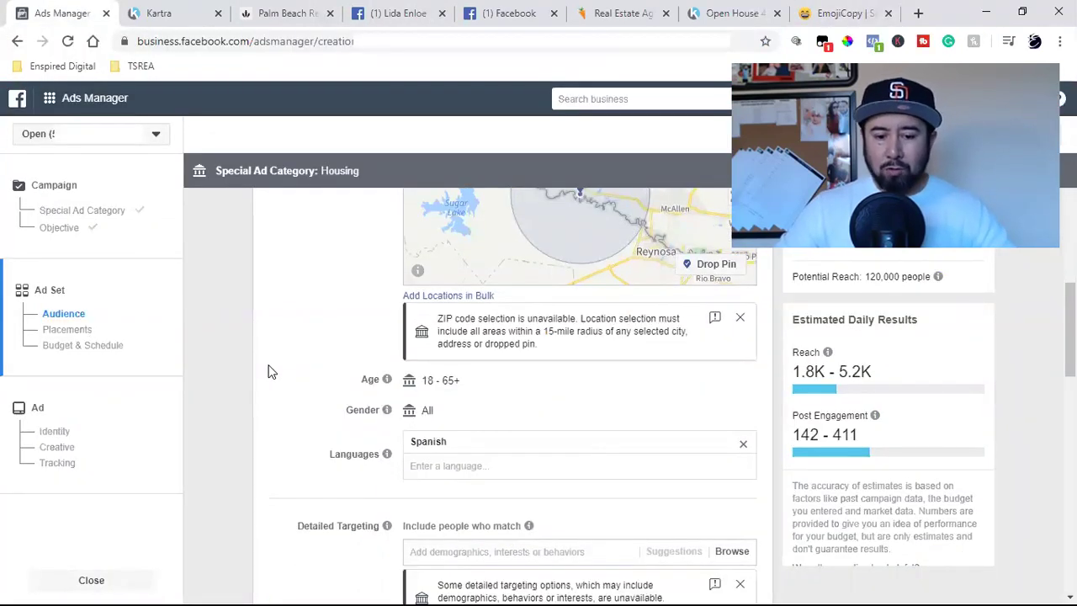
left_click(470, 344)
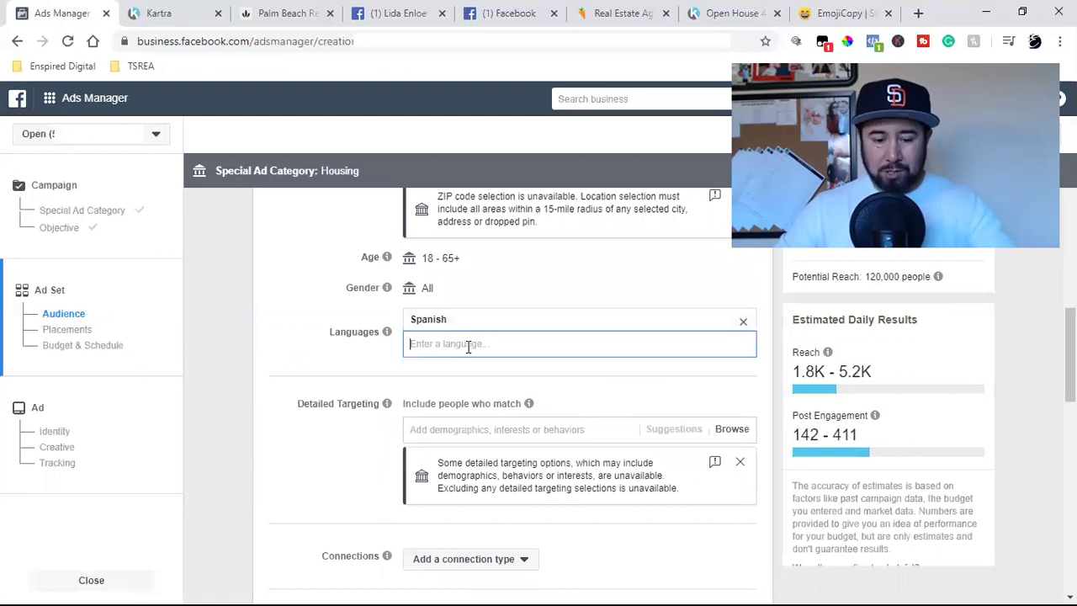
type("en")
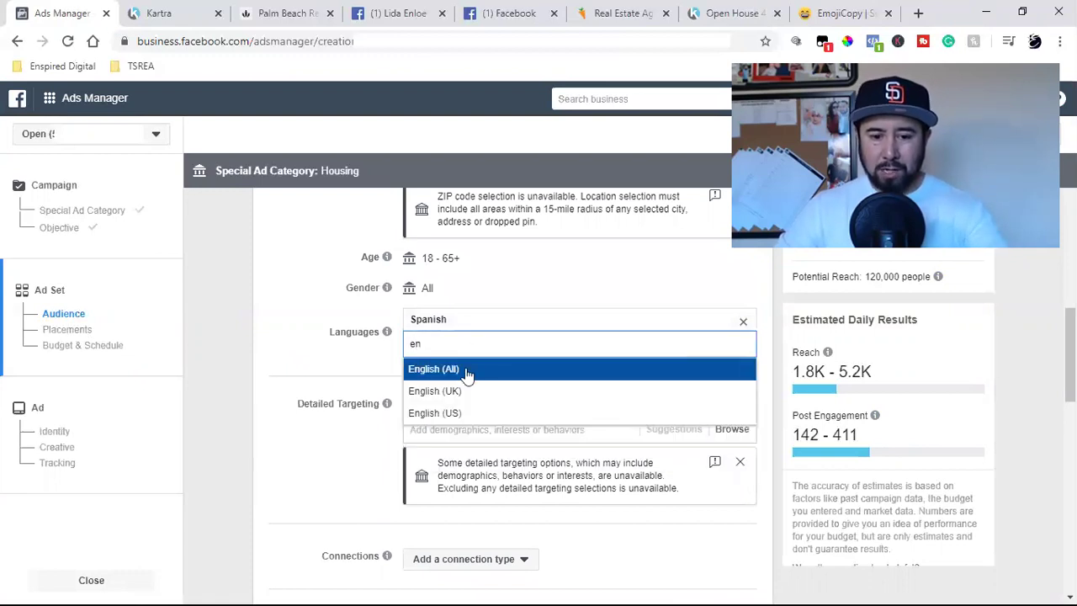
left_click(468, 374)
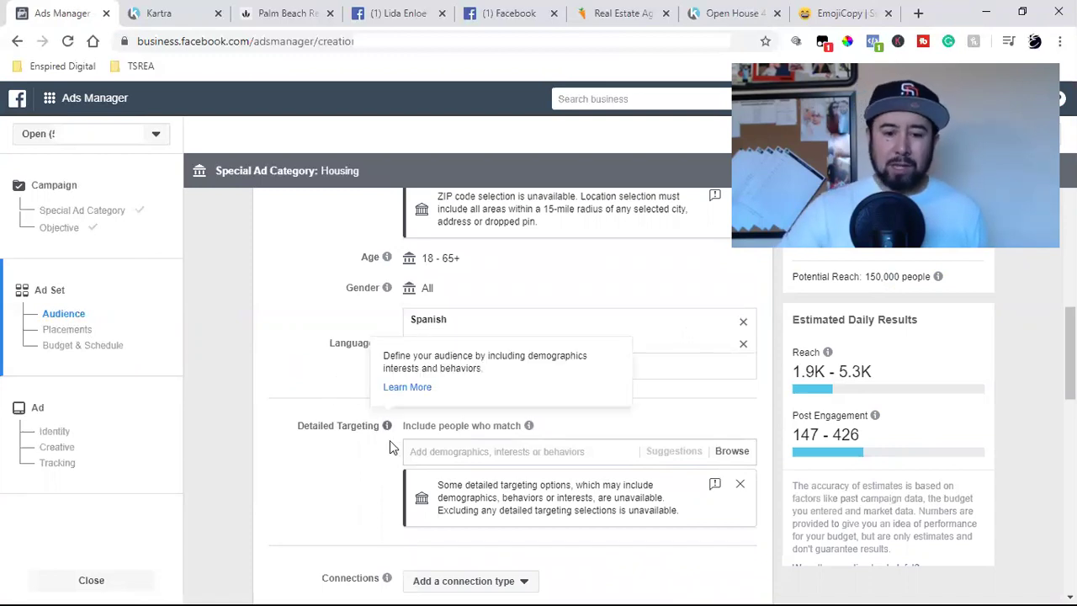
scroll(389, 440, "up", 5)
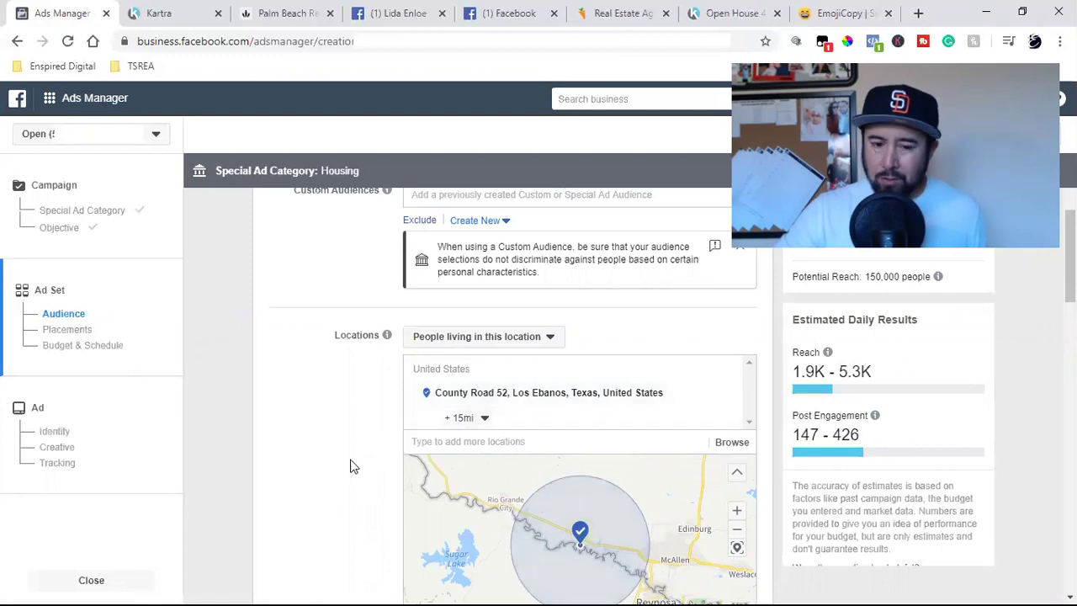
scroll(366, 456, "down", 5)
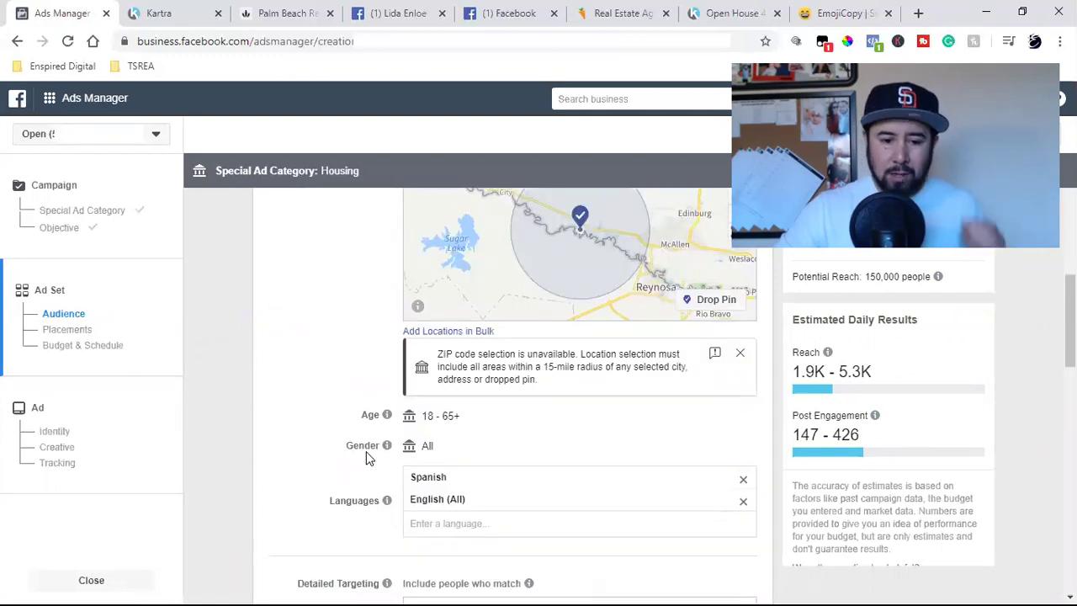
scroll(366, 459, "down", 3)
left_click(456, 294)
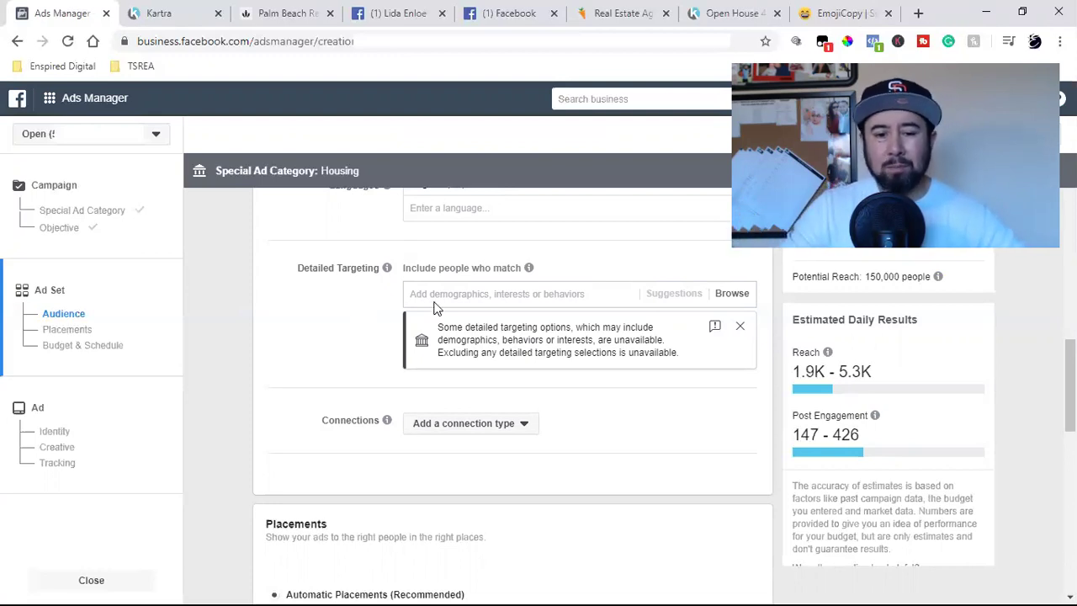
Add a Connections rule excluding people who like the Enspired Digital Page.
left_click(441, 430)
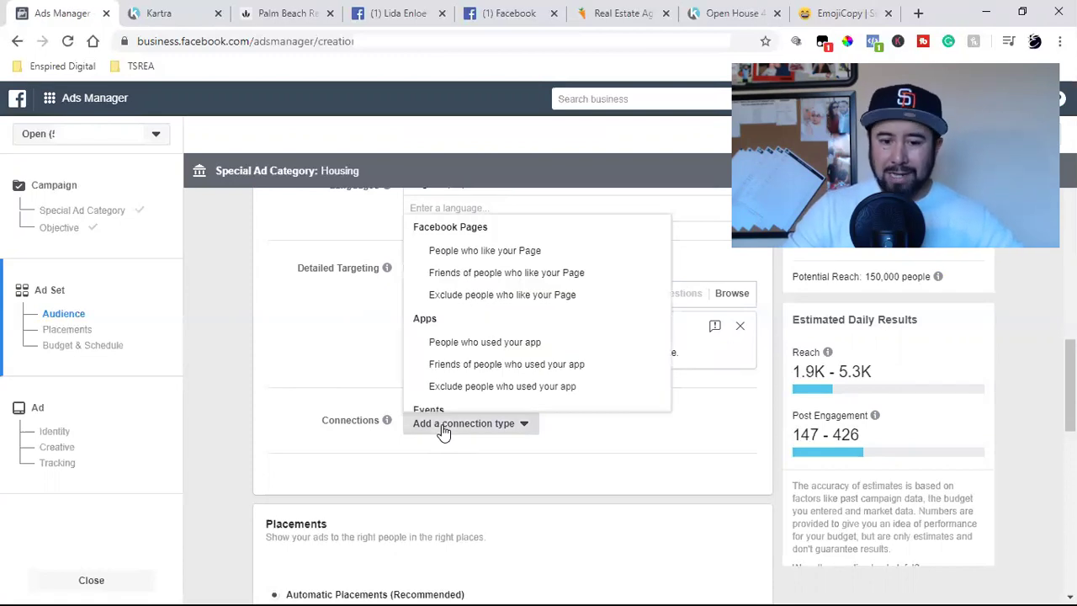
left_click(500, 304)
left_click(469, 483)
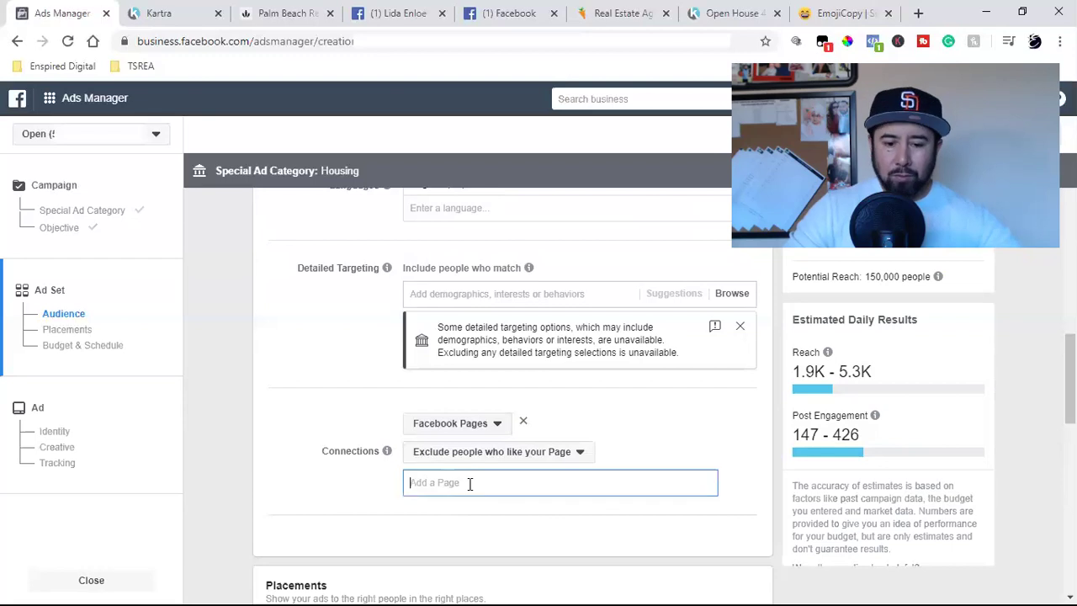
type("en")
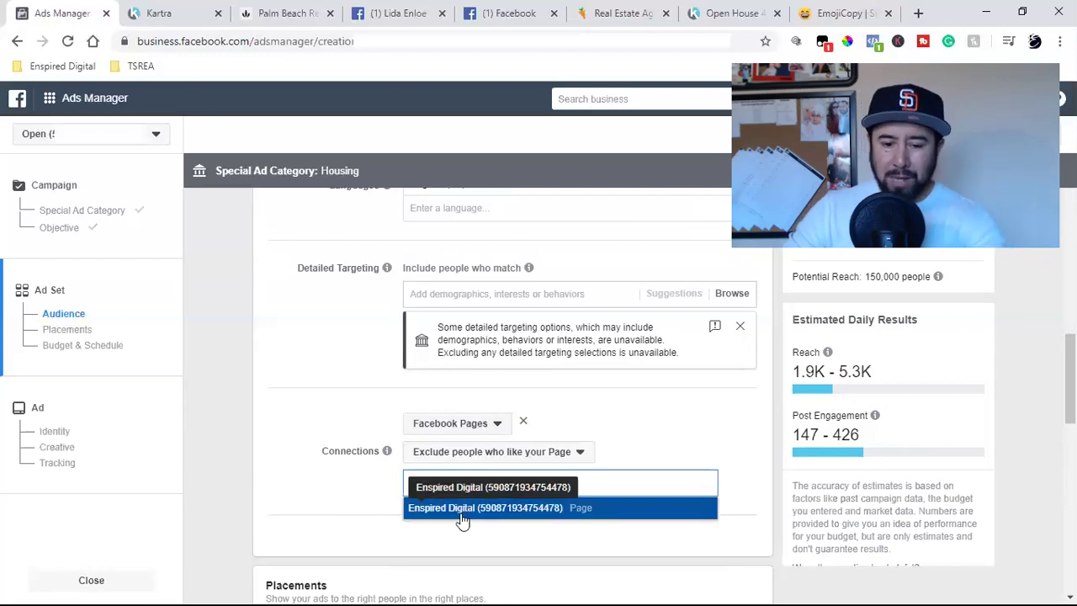
left_click(463, 508)
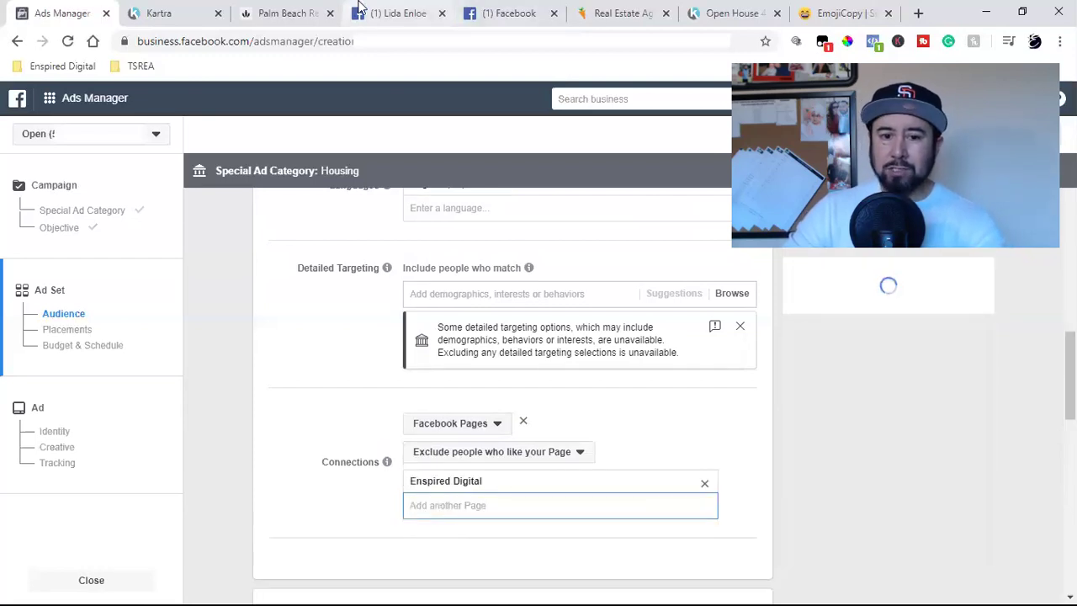
left_click(399, 13)
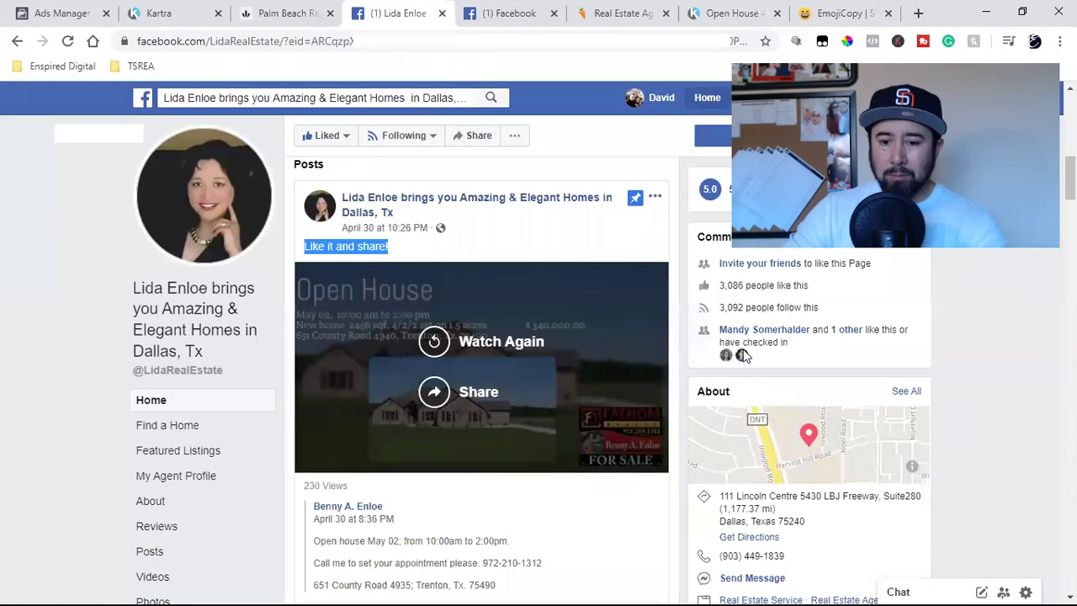
left_click(738, 288)
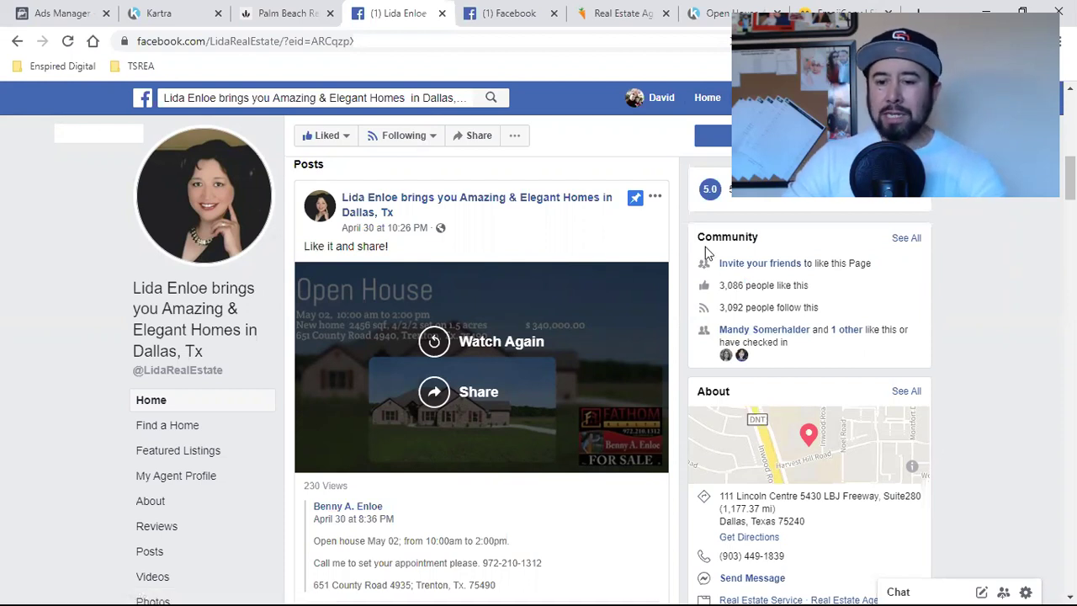
double_click(719, 286)
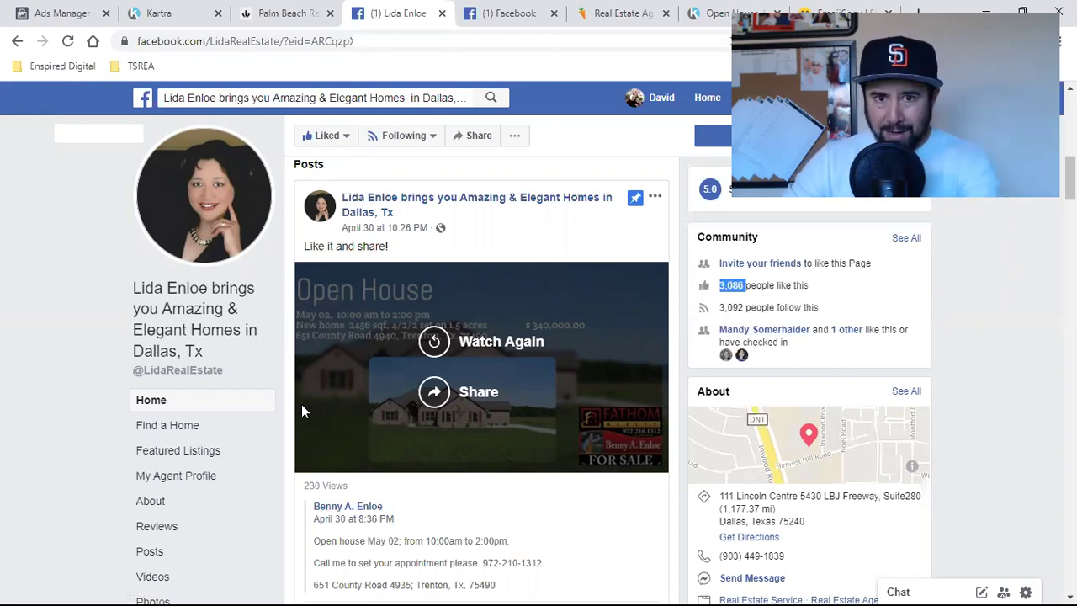
left_click(38, 13)
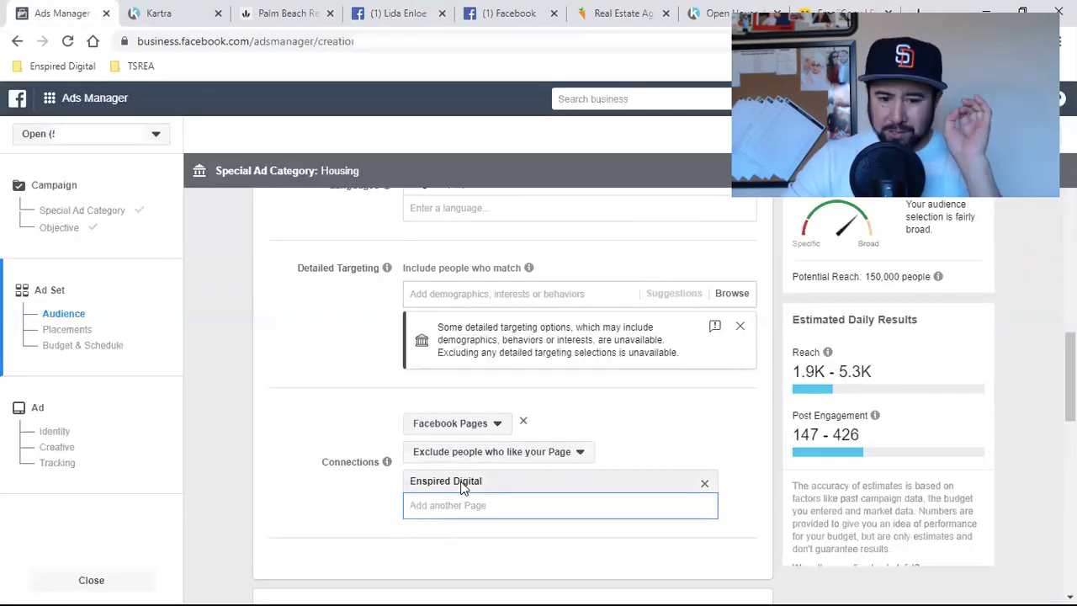
Scroll past Automatic Placements down to the Budget & Schedule section.
scroll(314, 483, "down", 4)
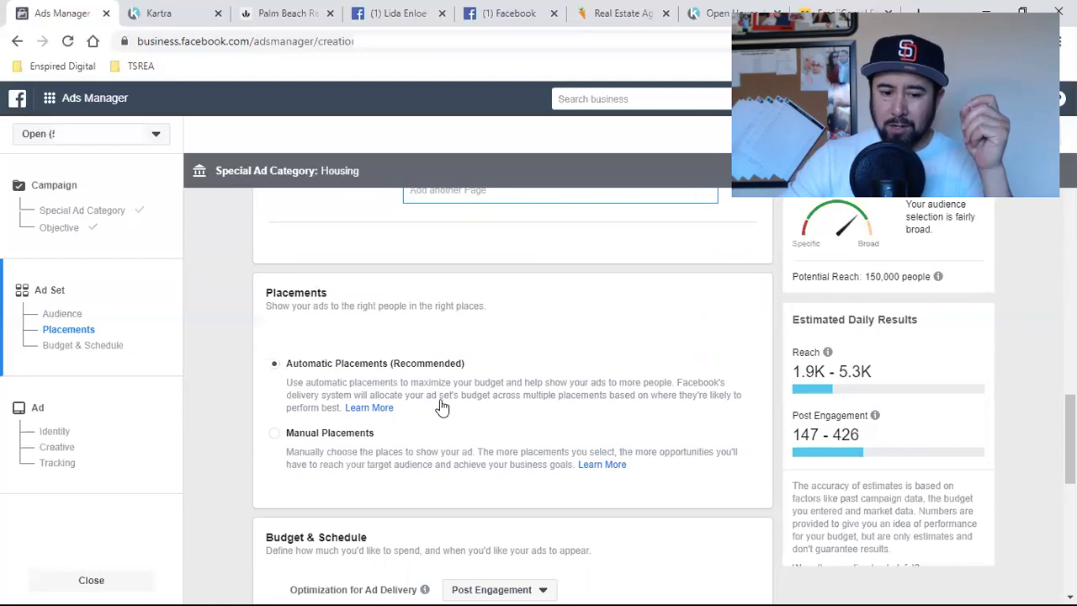
scroll(441, 404, "down", 2)
scroll(444, 407, "down", 2)
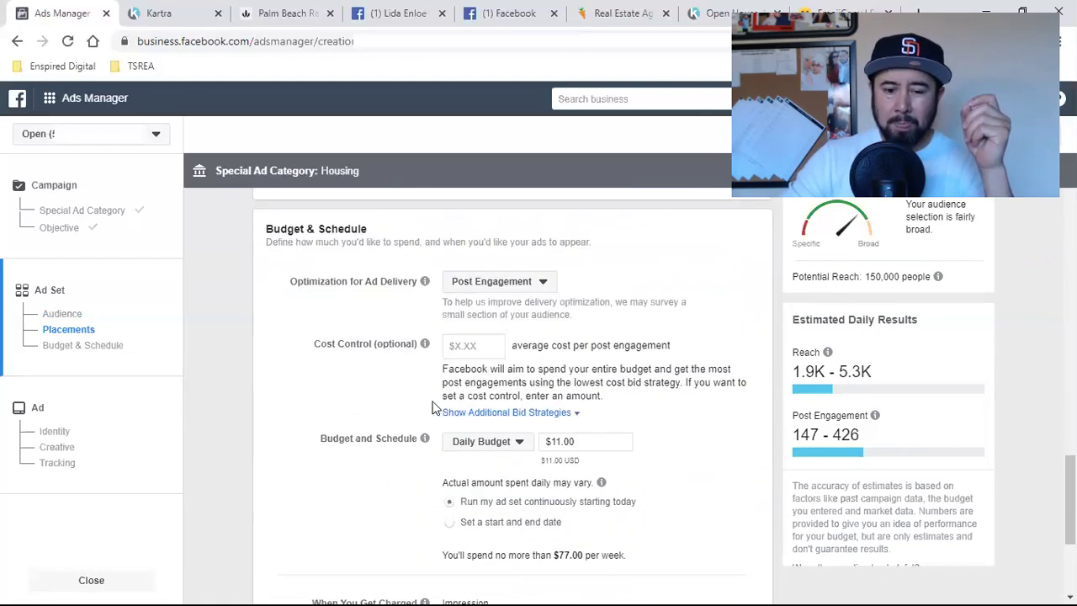
Confirm Optimization for Ad Delivery stays on Post Engagement.
triple_click(328, 276)
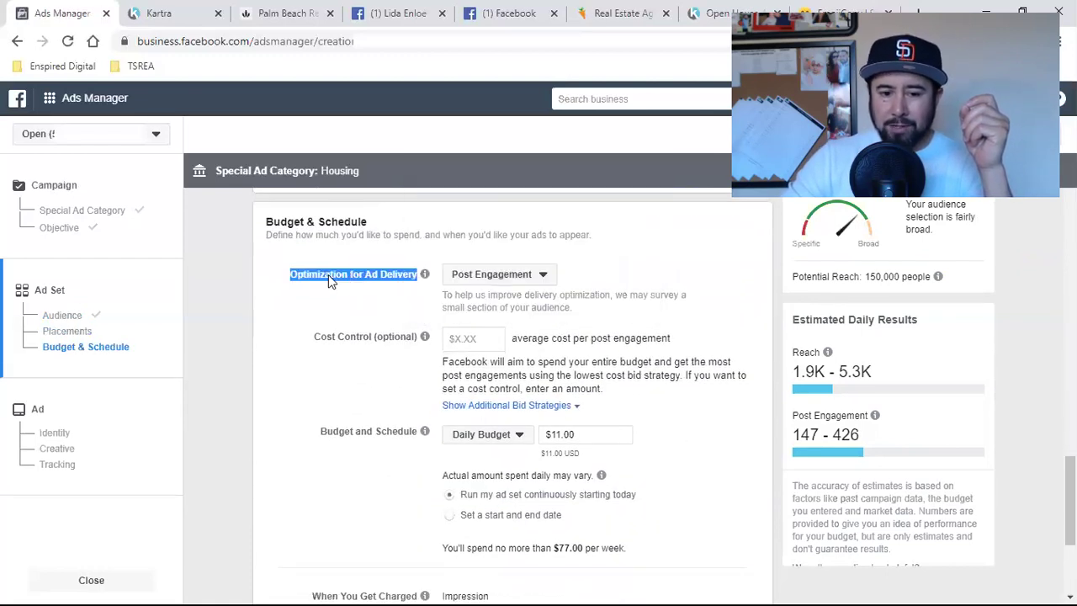
left_click(533, 275)
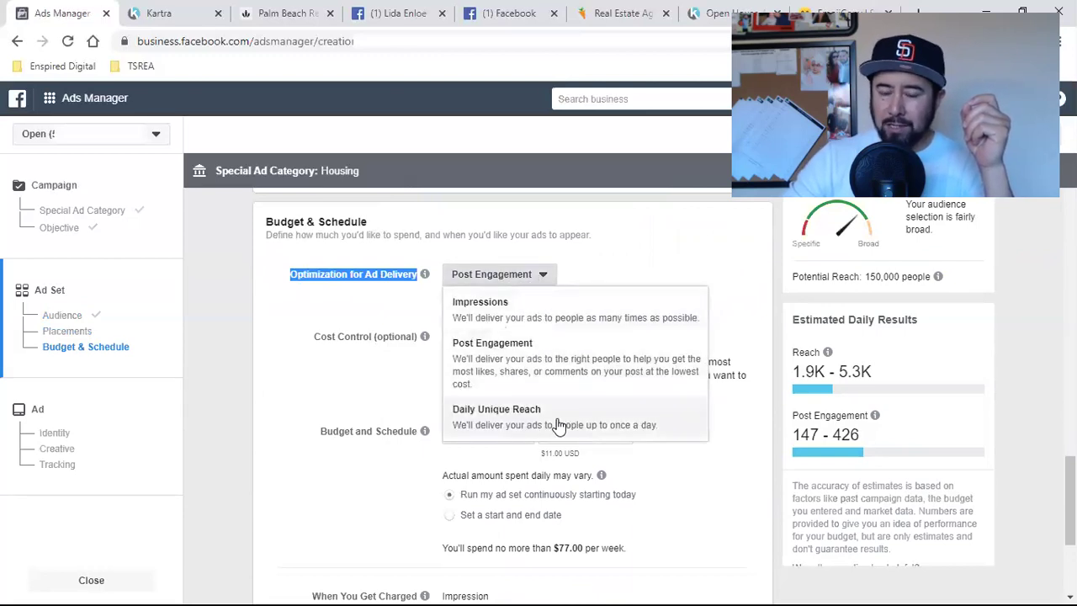
left_click(261, 361)
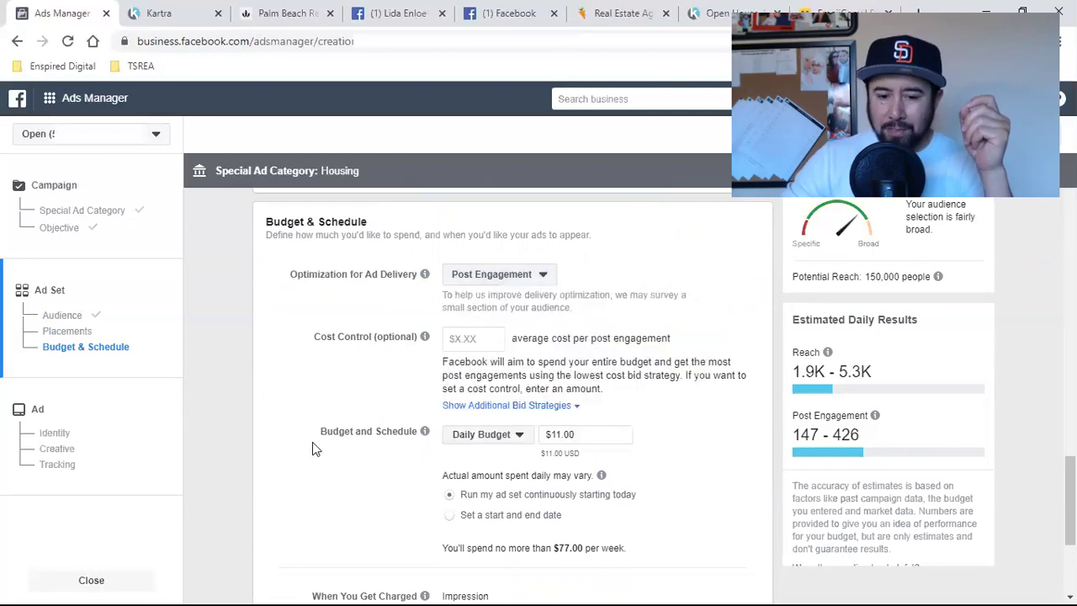
scroll(312, 444, "down", 1)
scroll(312, 445, "down", 1)
scroll(312, 444, "up", 2)
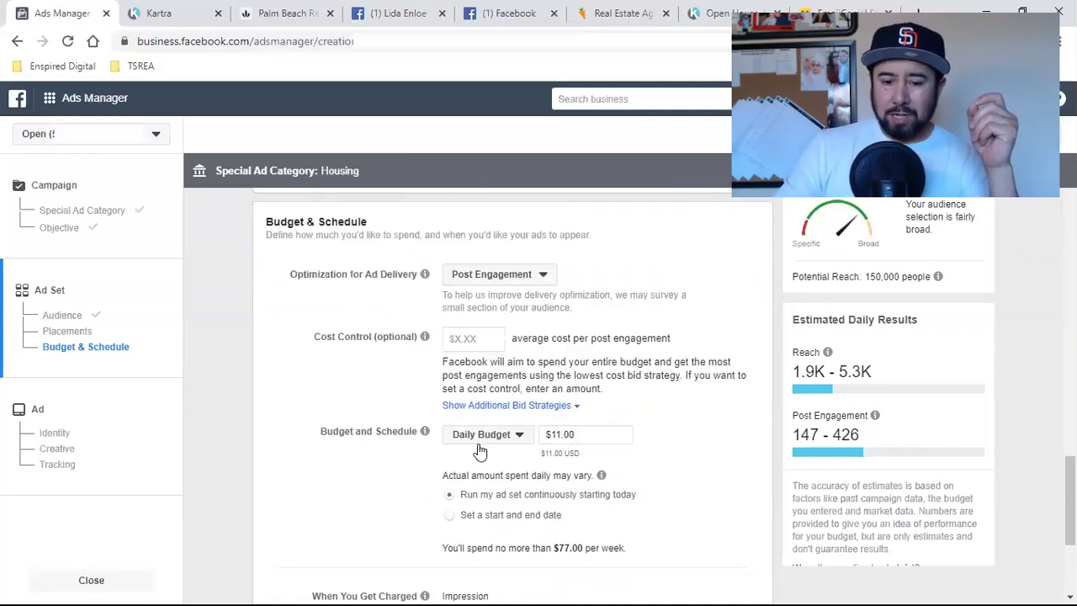
Switch the budget to Lifetime Budget and enter $20.00.
left_click(480, 436)
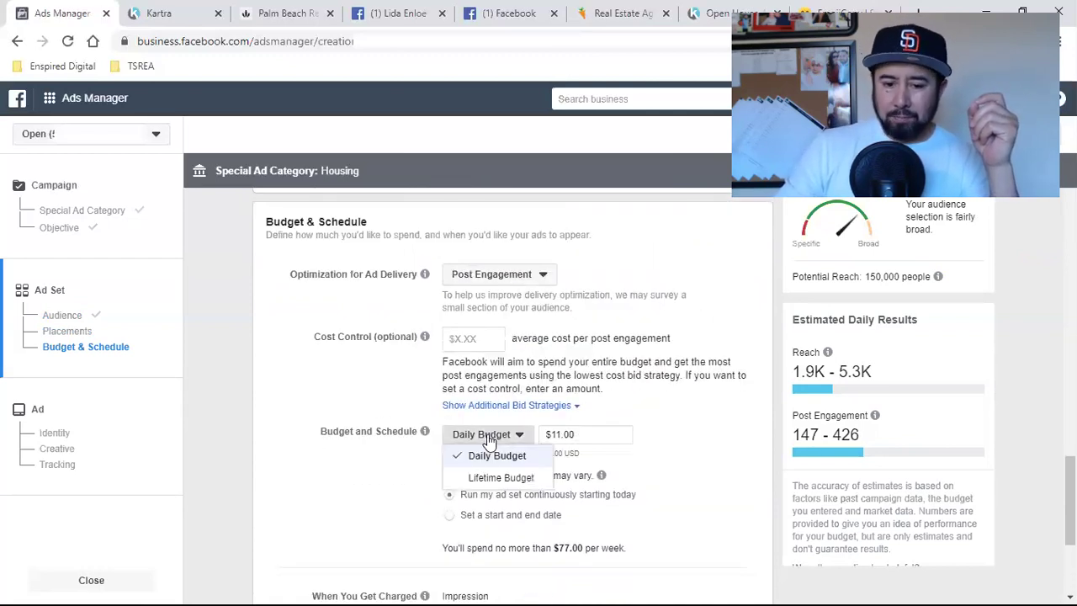
left_click(510, 479)
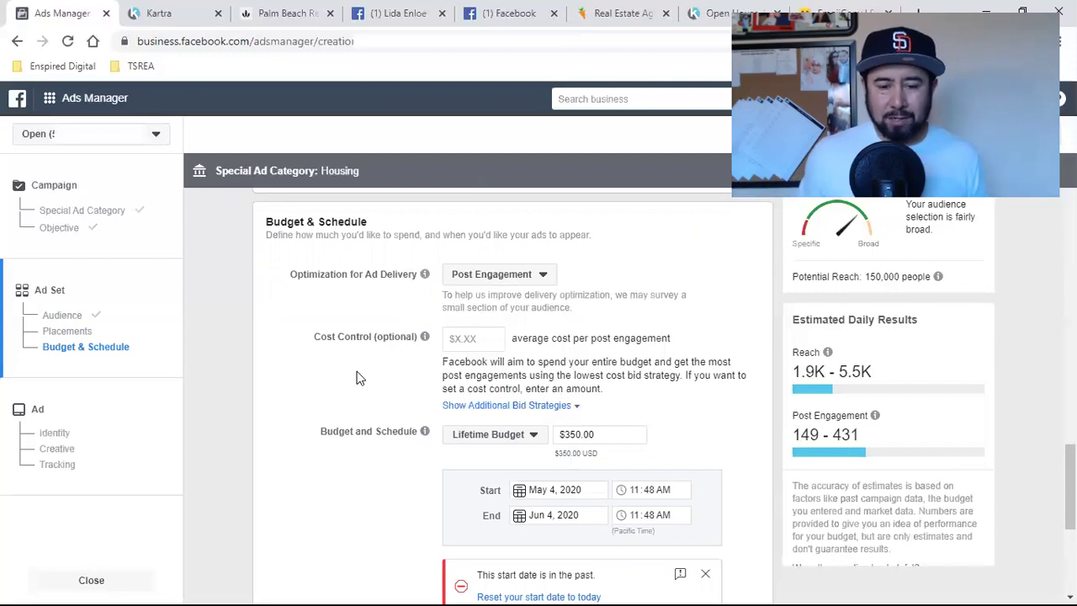
left_click(457, 437)
left_click(480, 478)
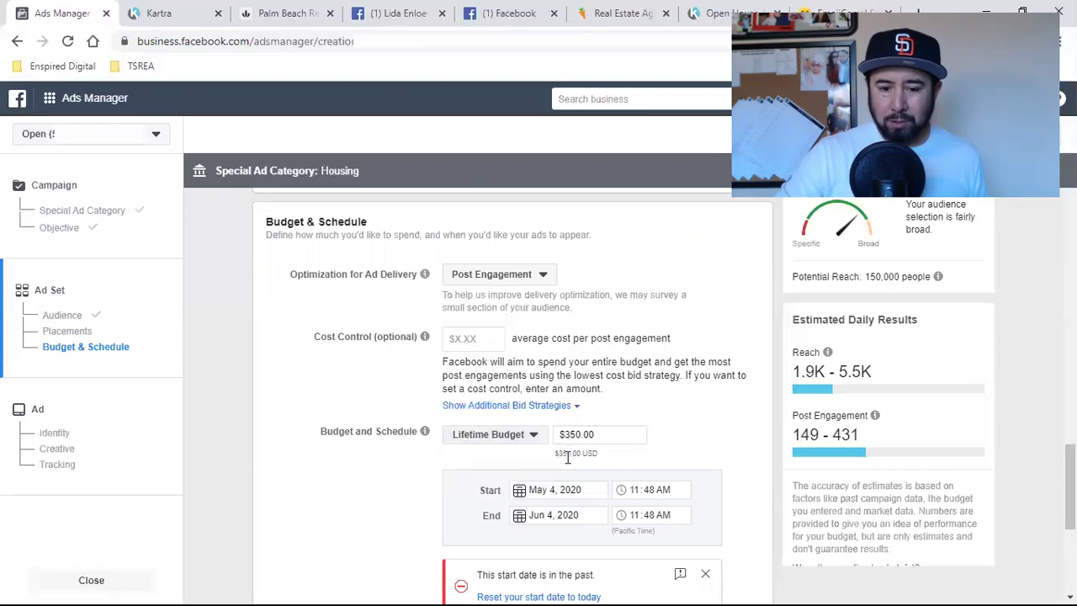
triple_click(591, 434)
type("20")
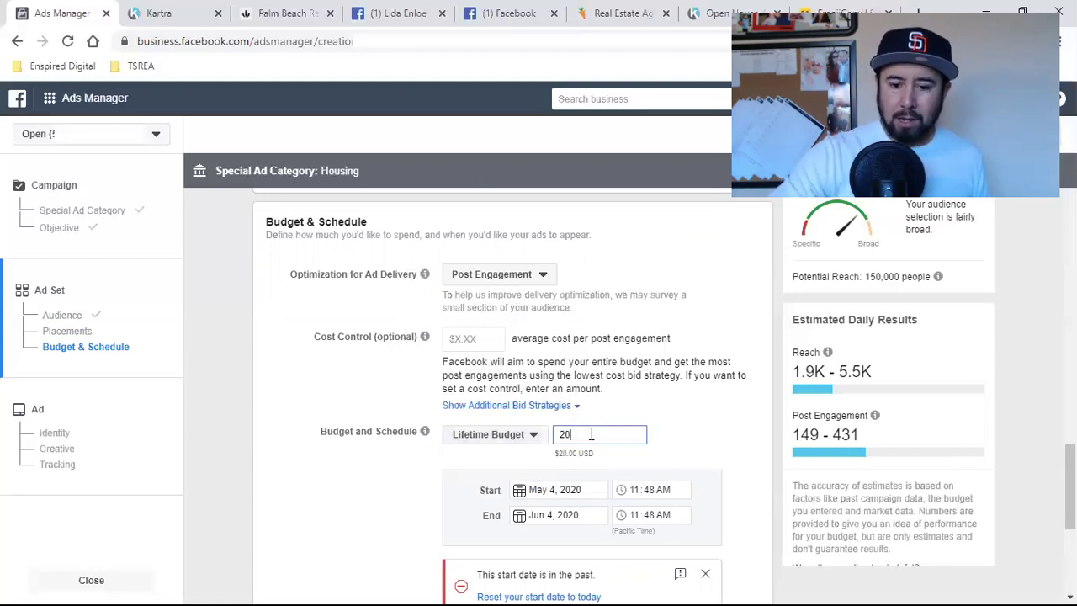
left_click(721, 454)
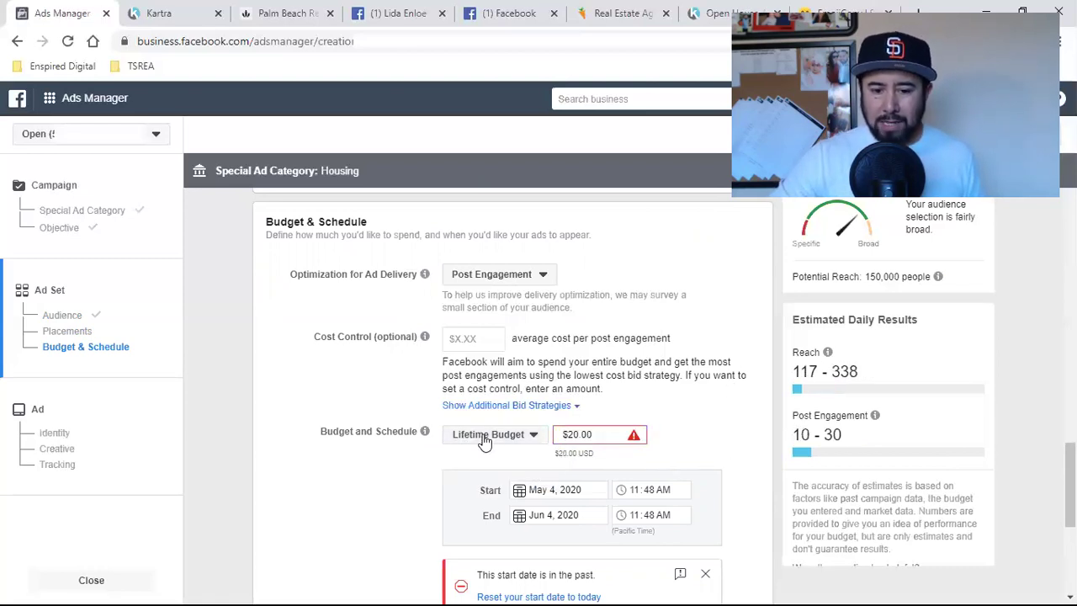
Set a $20.00 Daily Budget, then change the budget type back to Lifetime Budget.
left_click(484, 436)
left_click(492, 455)
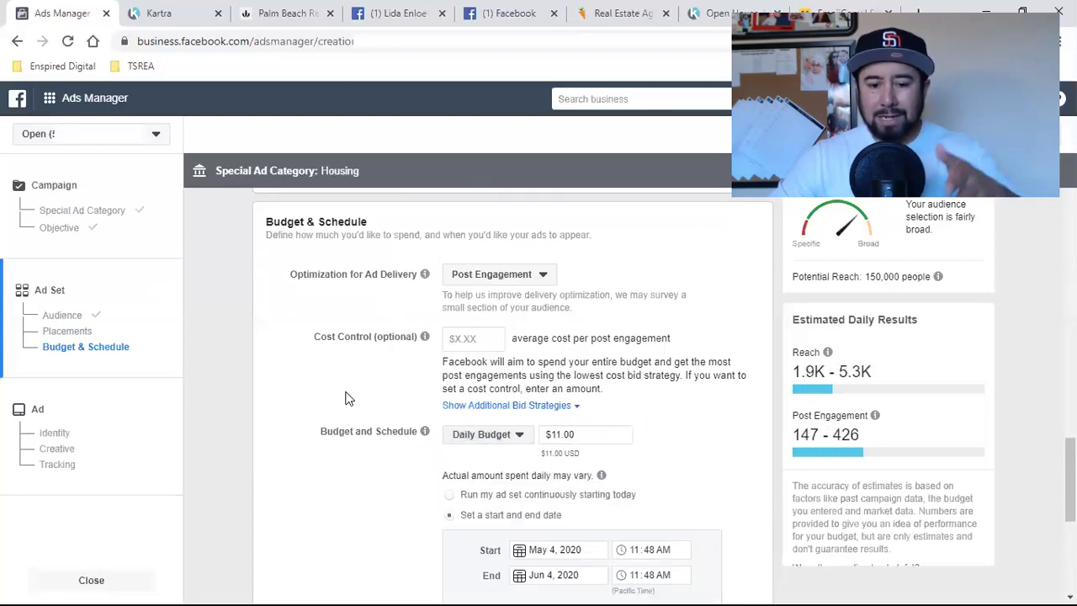
double_click(570, 434)
key("ctrl+a")
type("20")
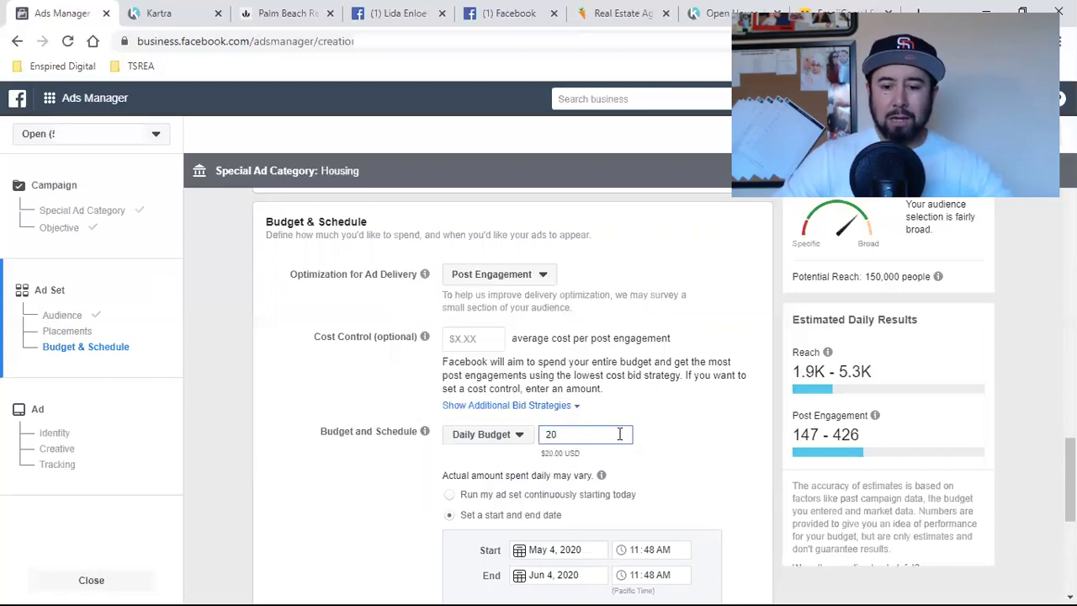
left_click(646, 434)
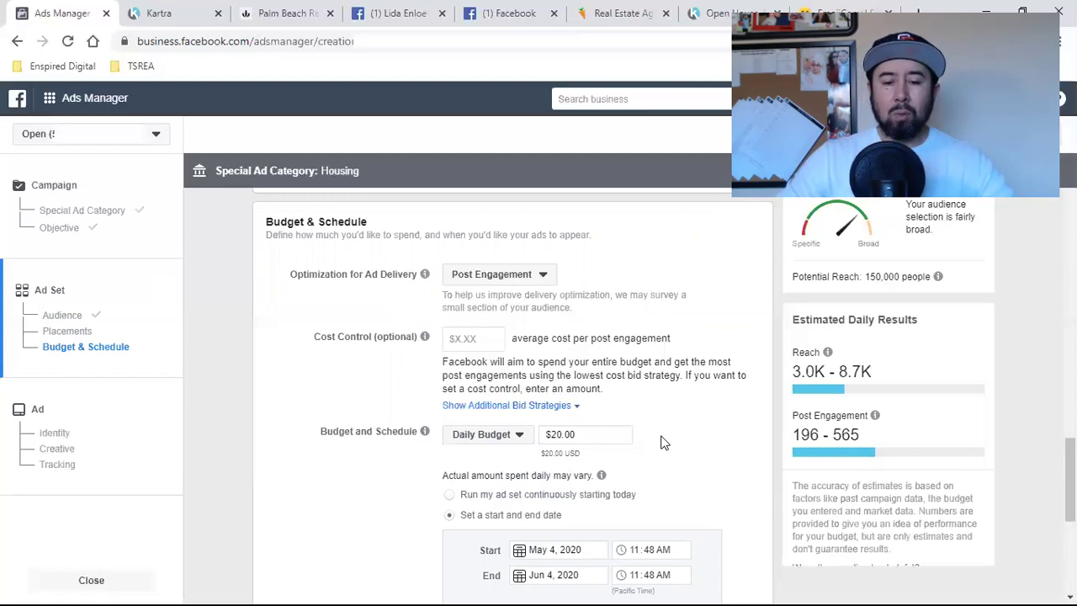
left_click(497, 439)
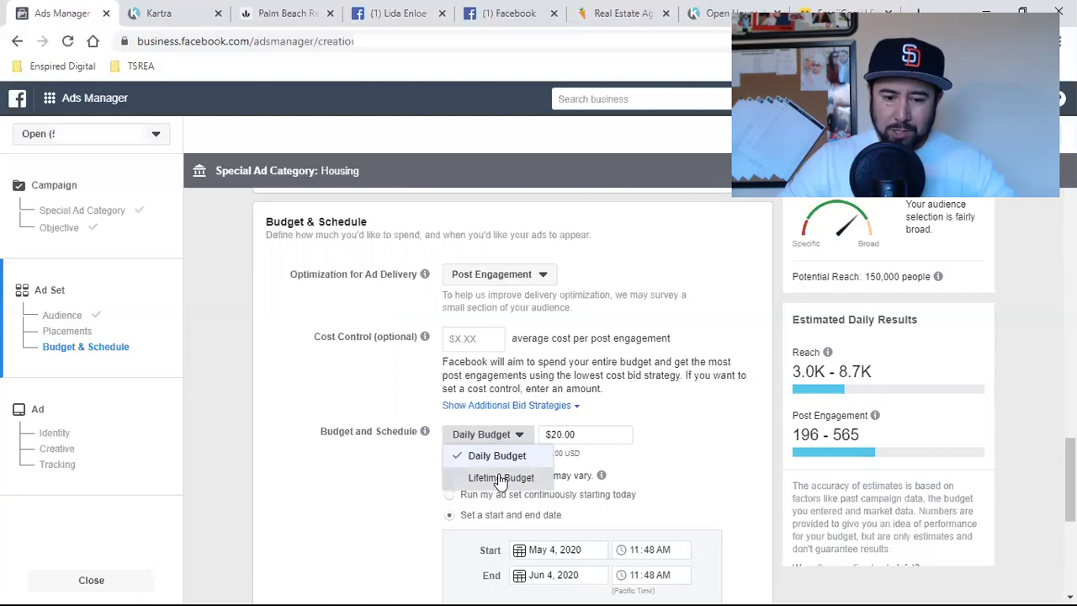
left_click(501, 479)
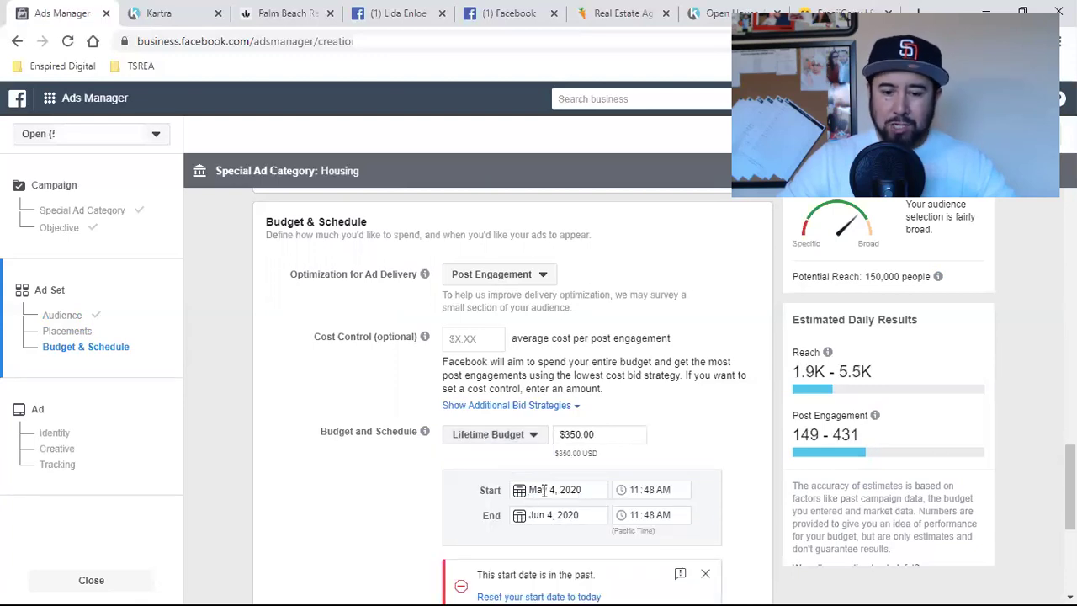
Set the ad set start to May 5, 2020 at 6:00 AM.
left_click(544, 490)
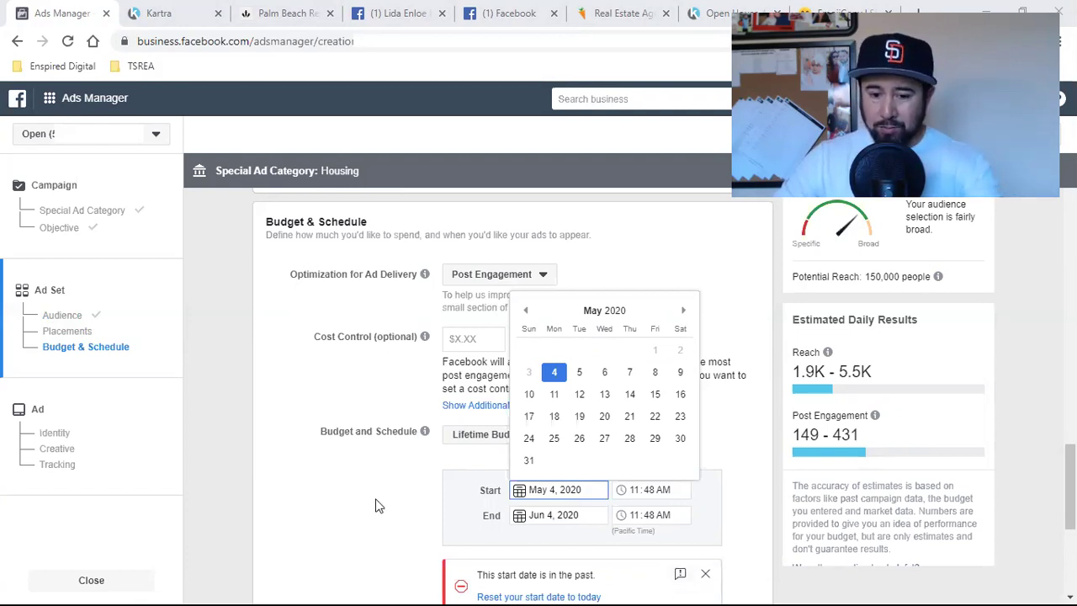
left_click(509, 502)
left_click(543, 491)
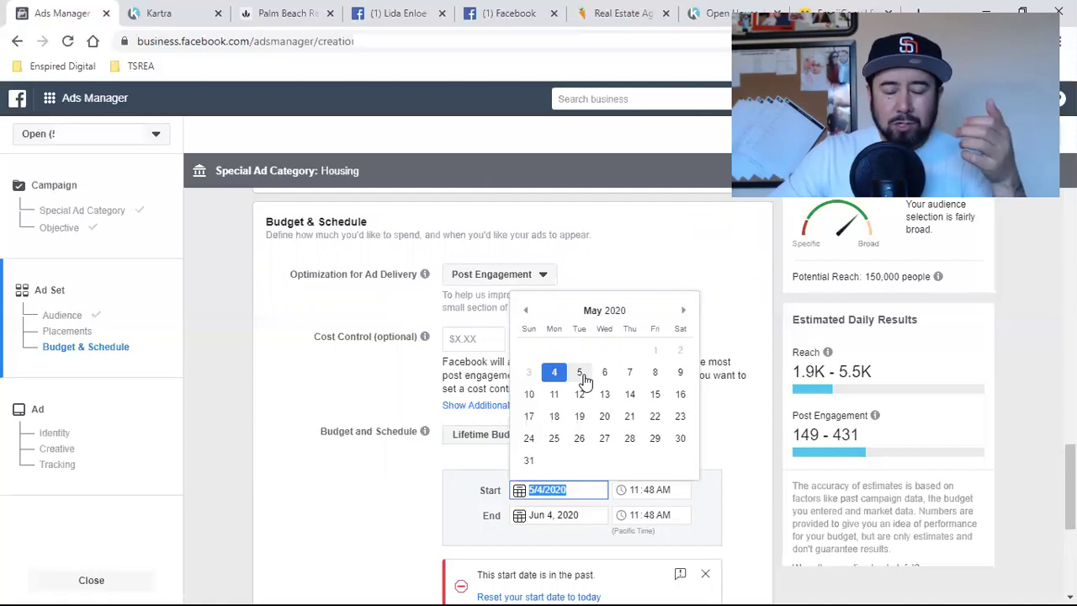
left_click(582, 377)
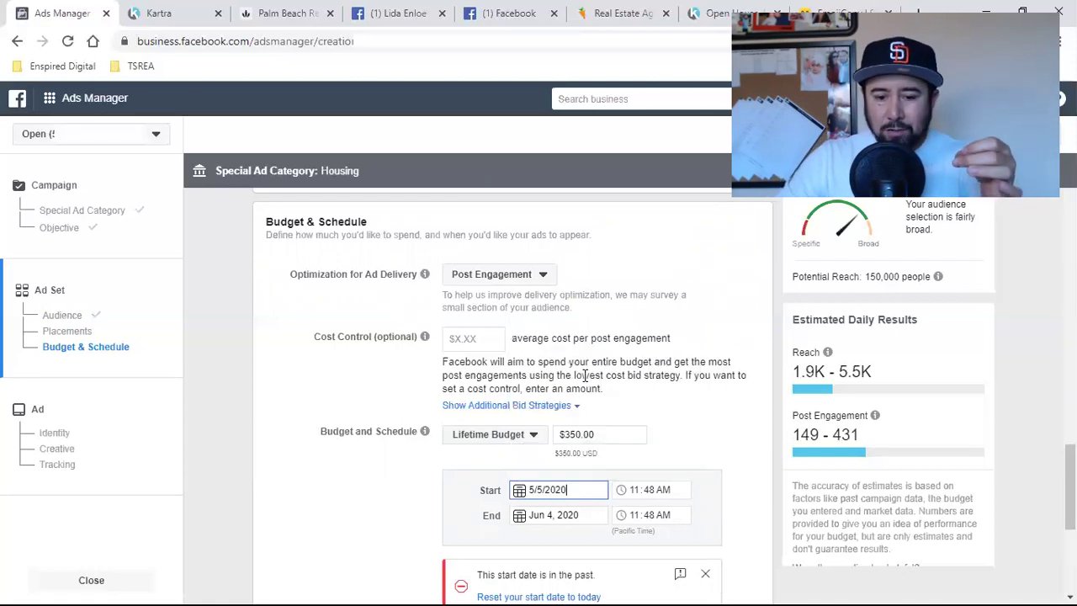
left_click(636, 495)
type("6")
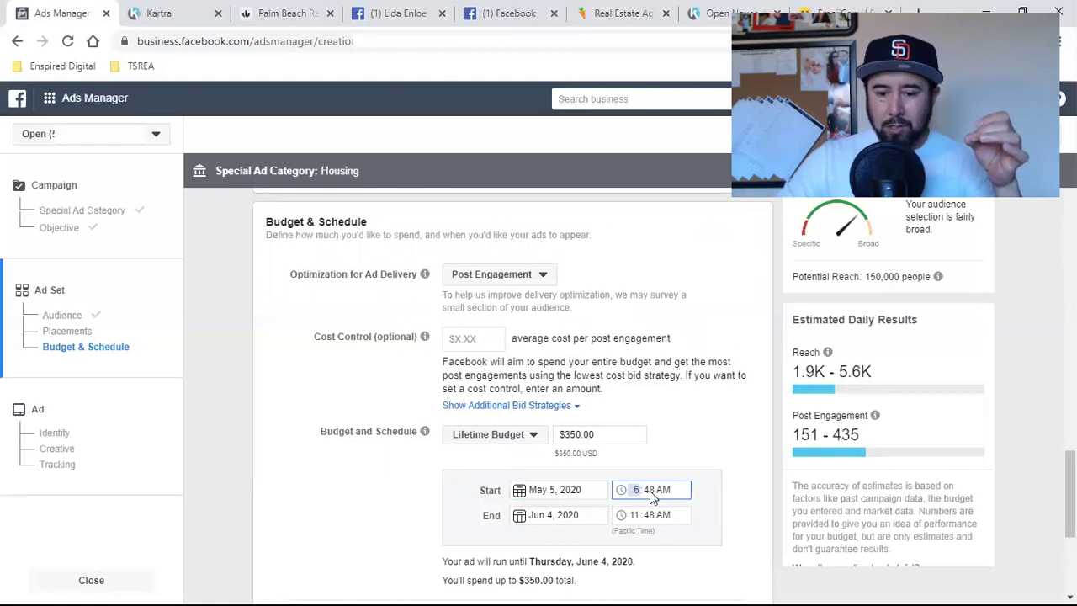
left_click(294, 523)
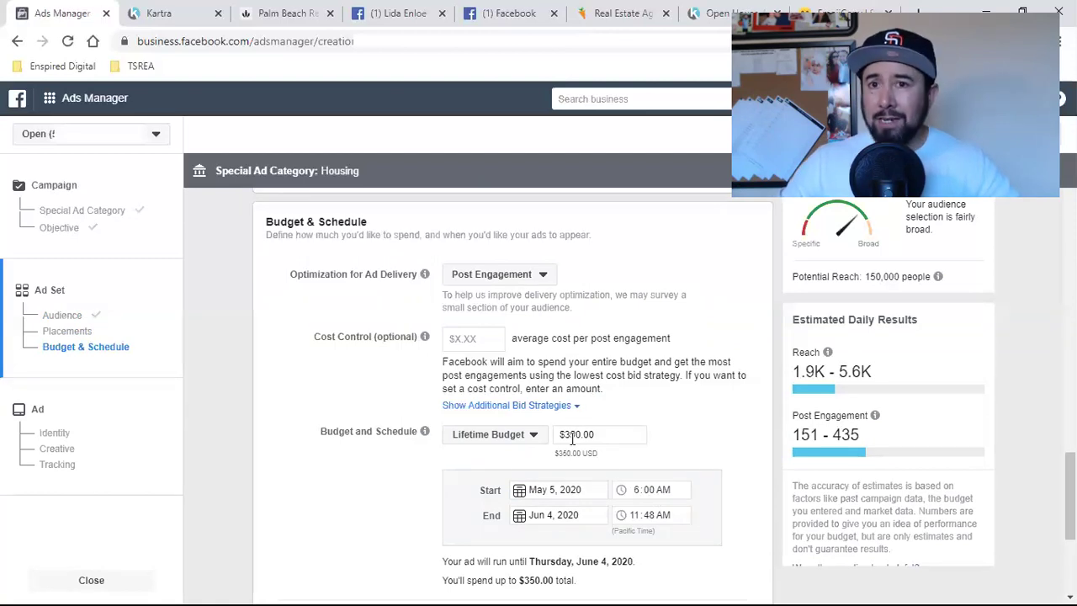
Change the lifetime budget to $200.00.
double_click(572, 438)
type("200")
left_click(361, 468)
Set the end date to May 15, 2020 with a 6:00 AM end time.
left_click(542, 515)
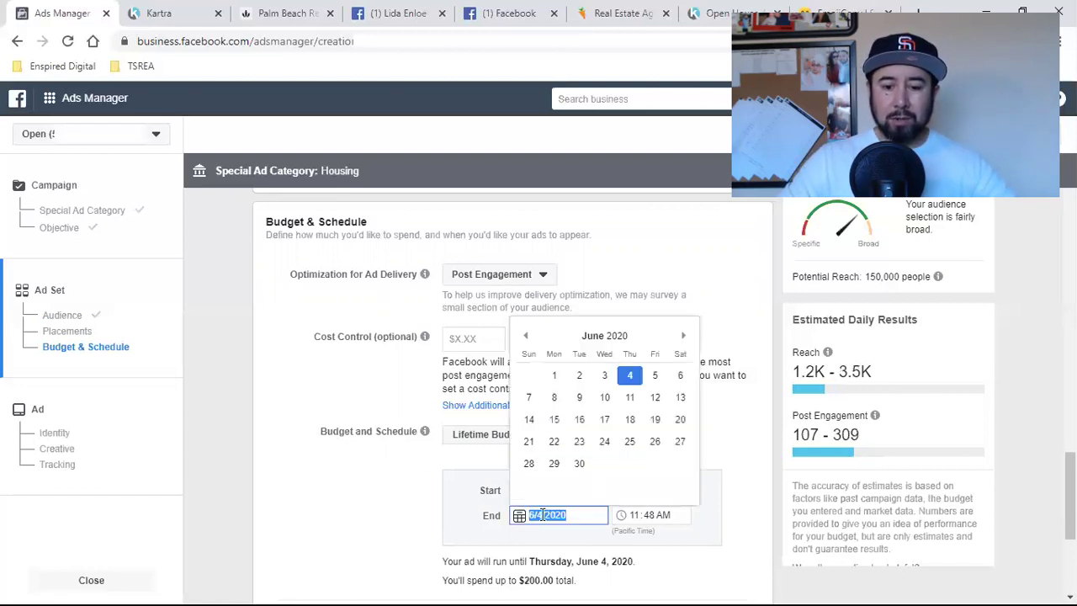
left_click(525, 336)
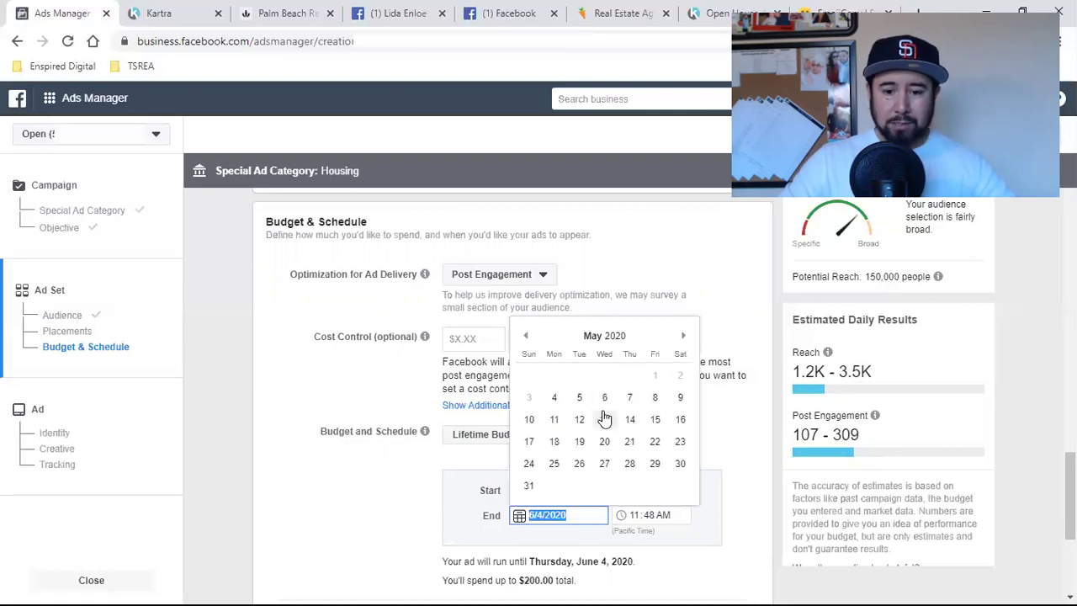
left_click(394, 484)
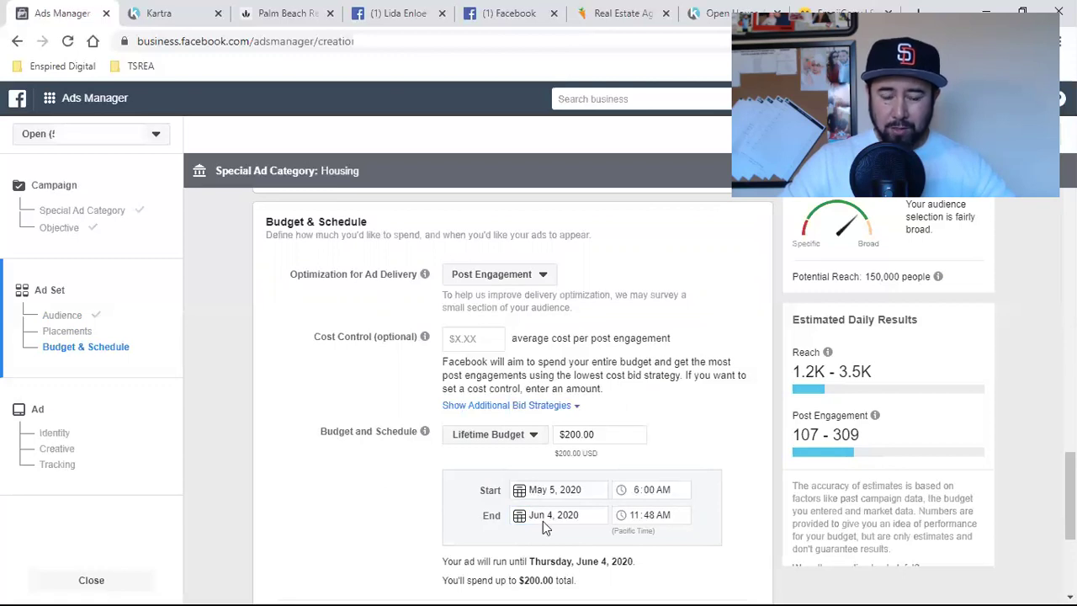
left_click(544, 517)
left_click(526, 337)
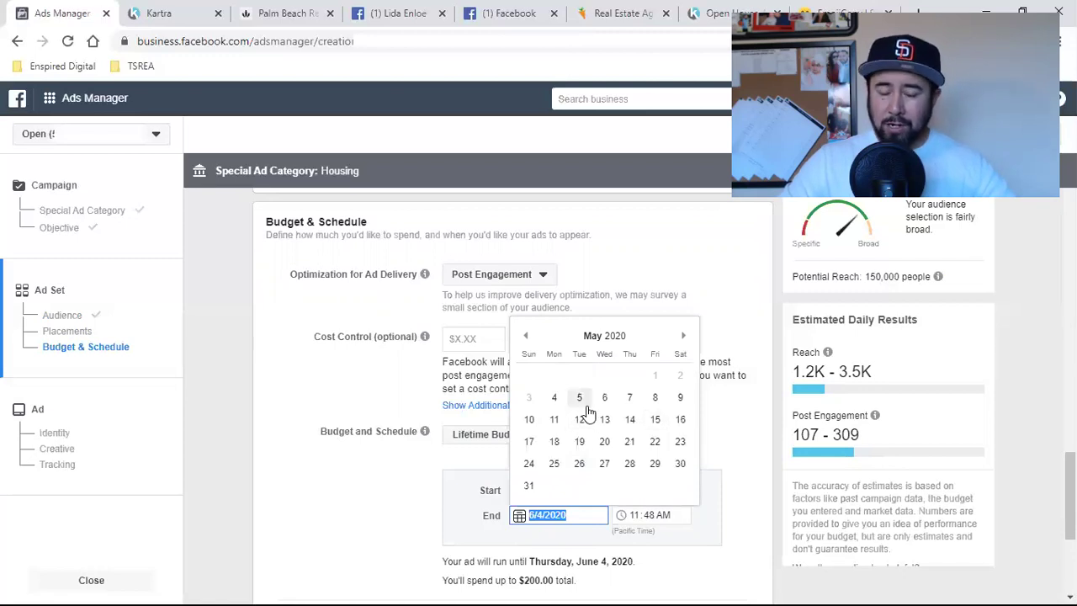
left_click(630, 420)
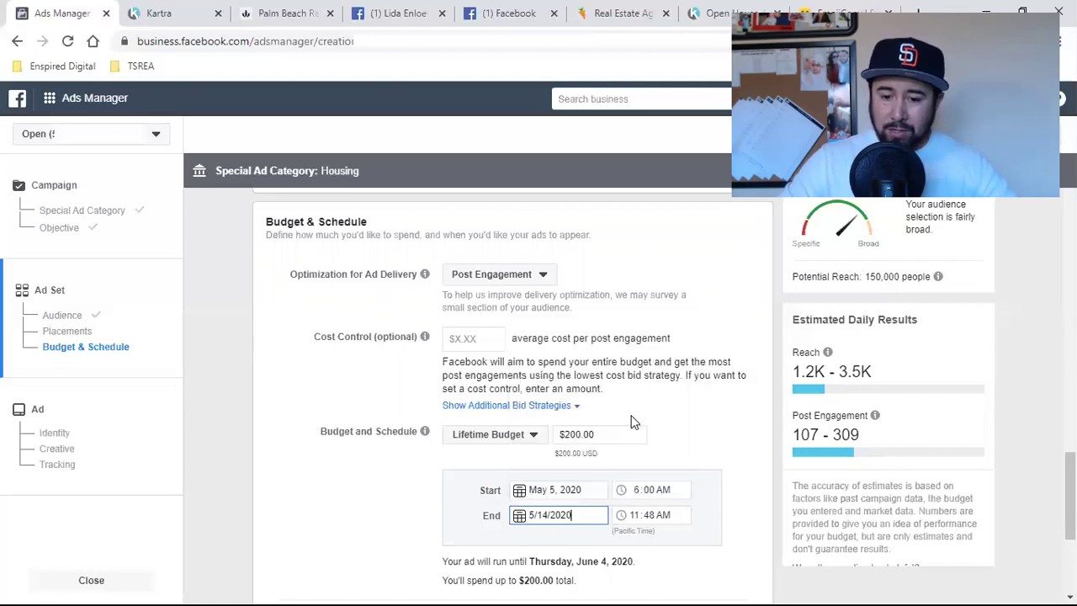
left_click(548, 515)
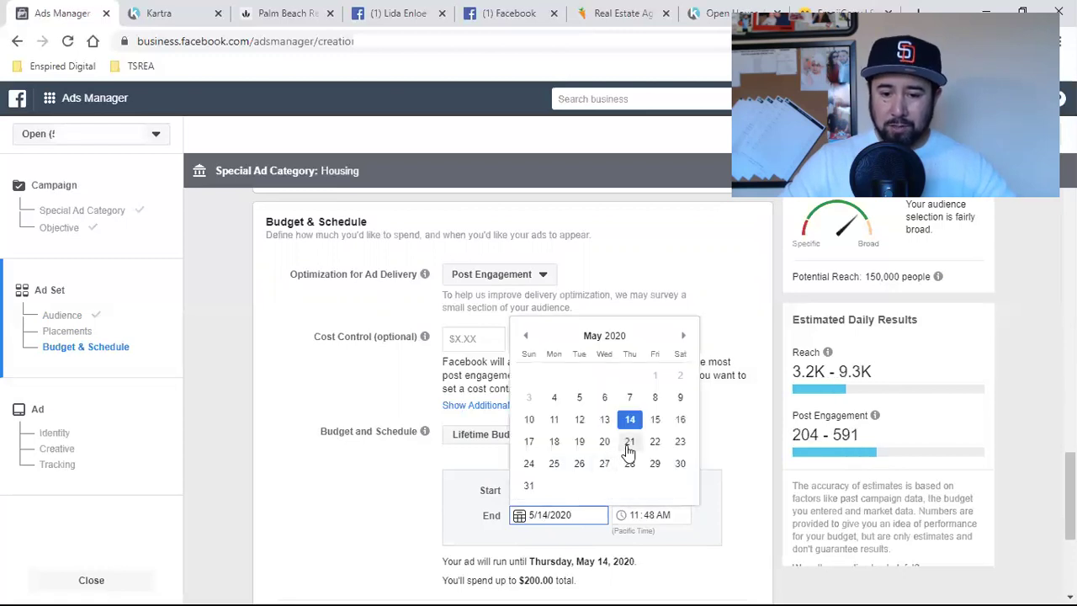
left_click(652, 420)
left_click(398, 534)
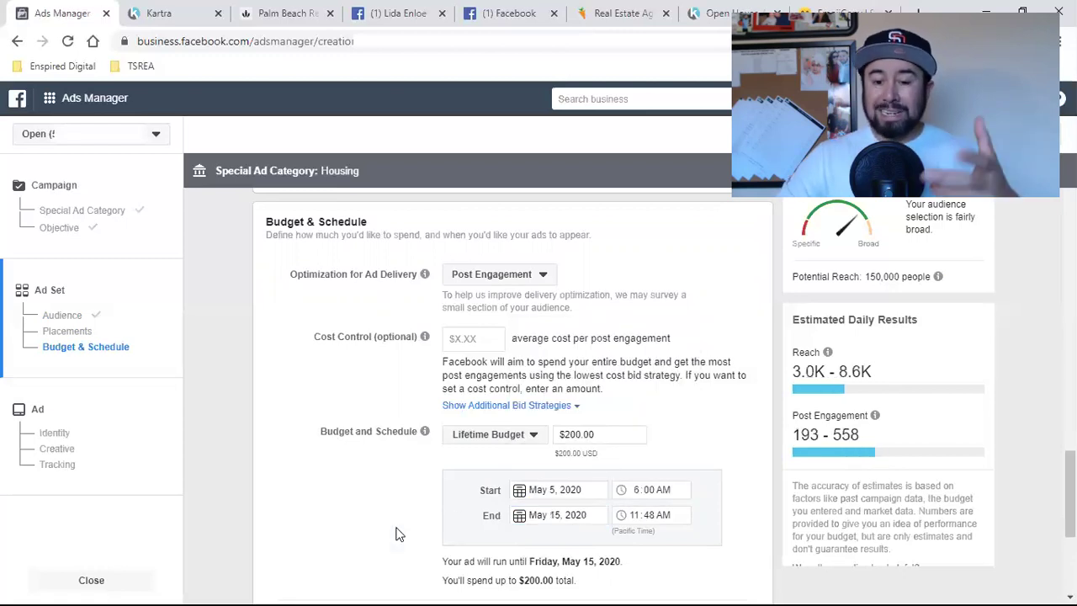
left_click(635, 522)
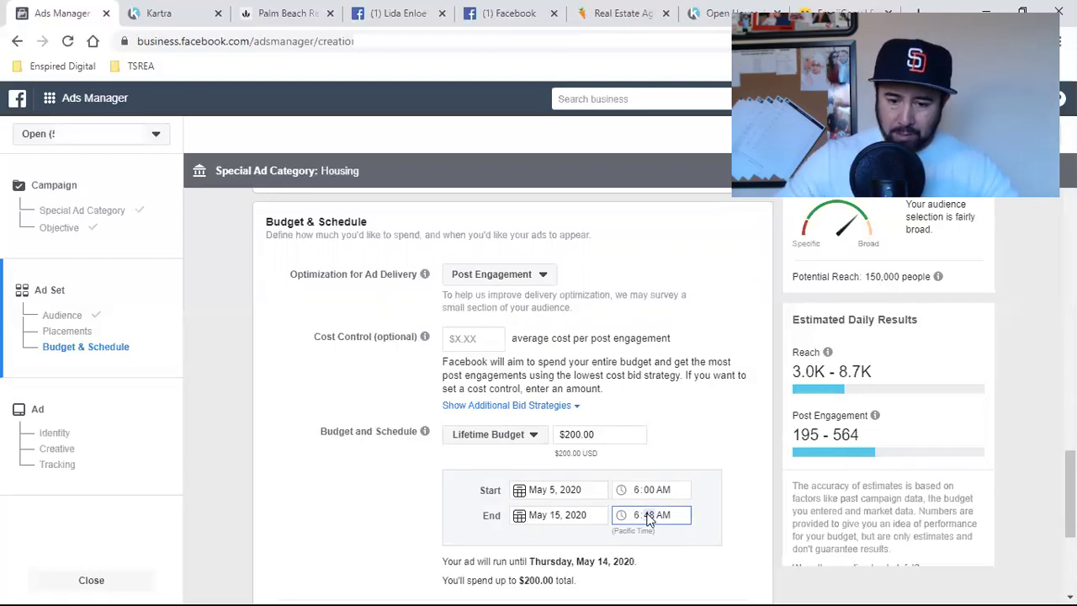
left_click(357, 522)
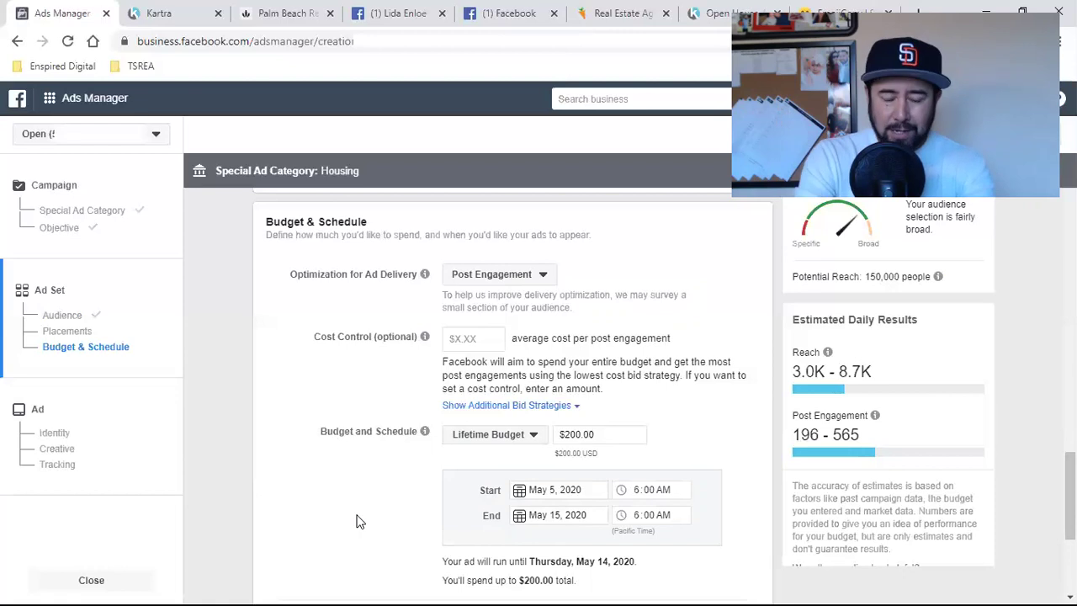
scroll(355, 522, "down", 2)
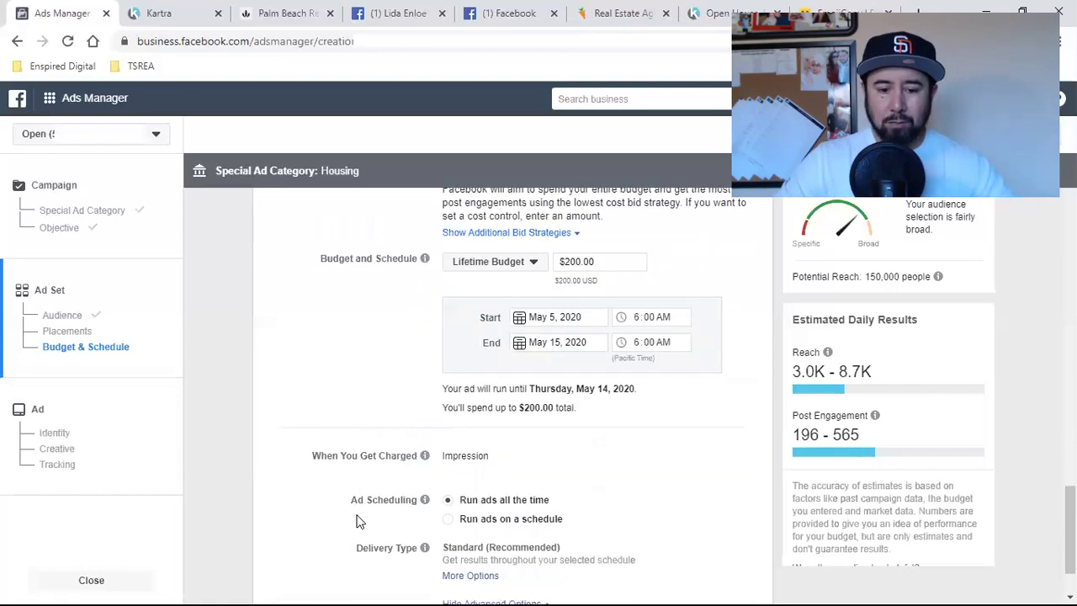
scroll(356, 521, "down", 1)
Continue to the ad step and name the ad after the listing's street address.
left_click(735, 579)
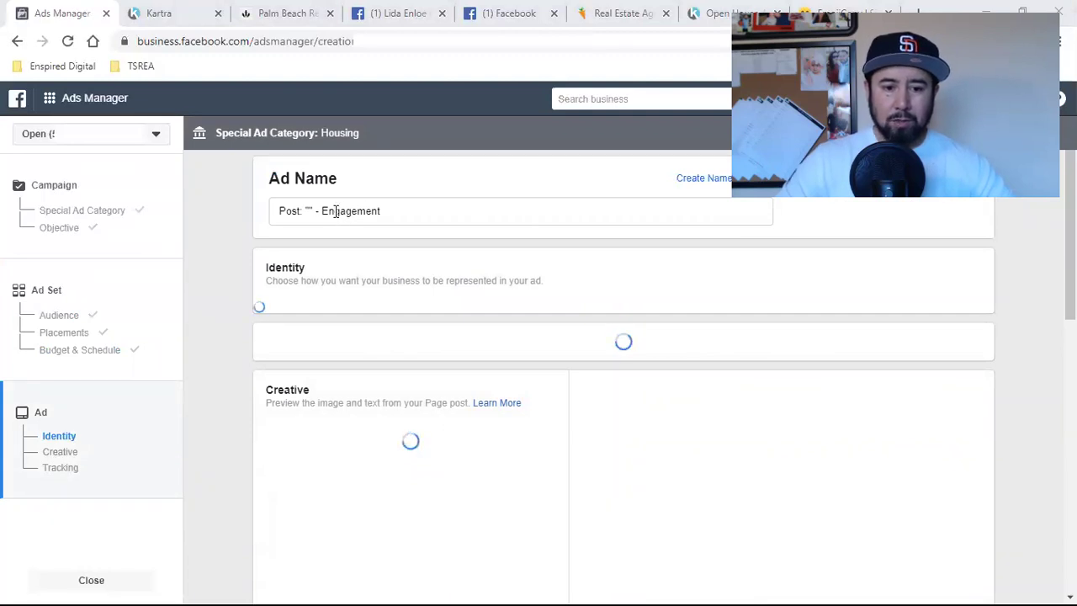
triple_click(347, 212)
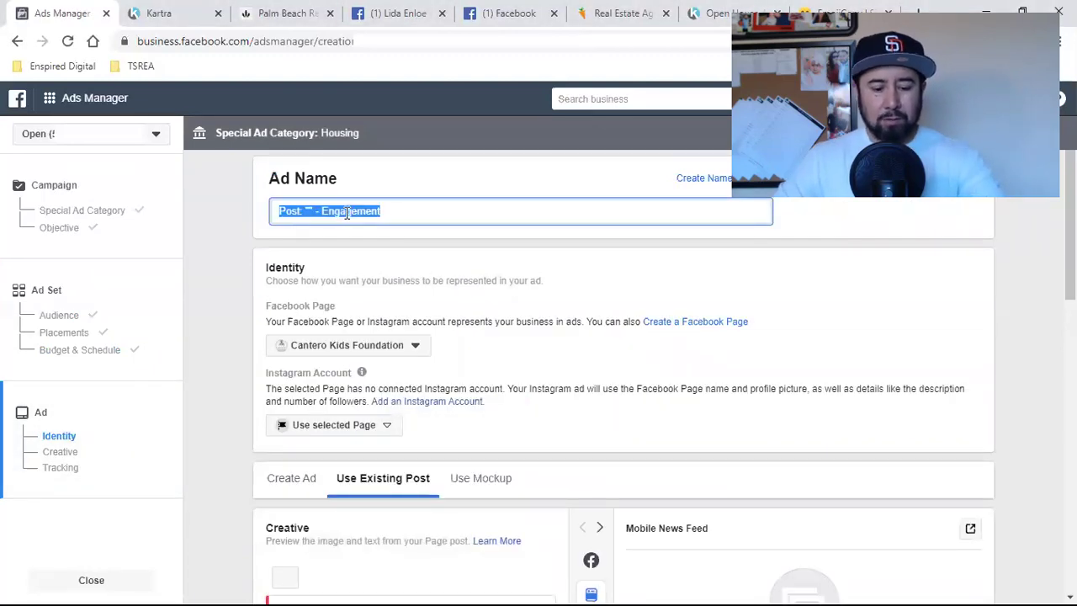
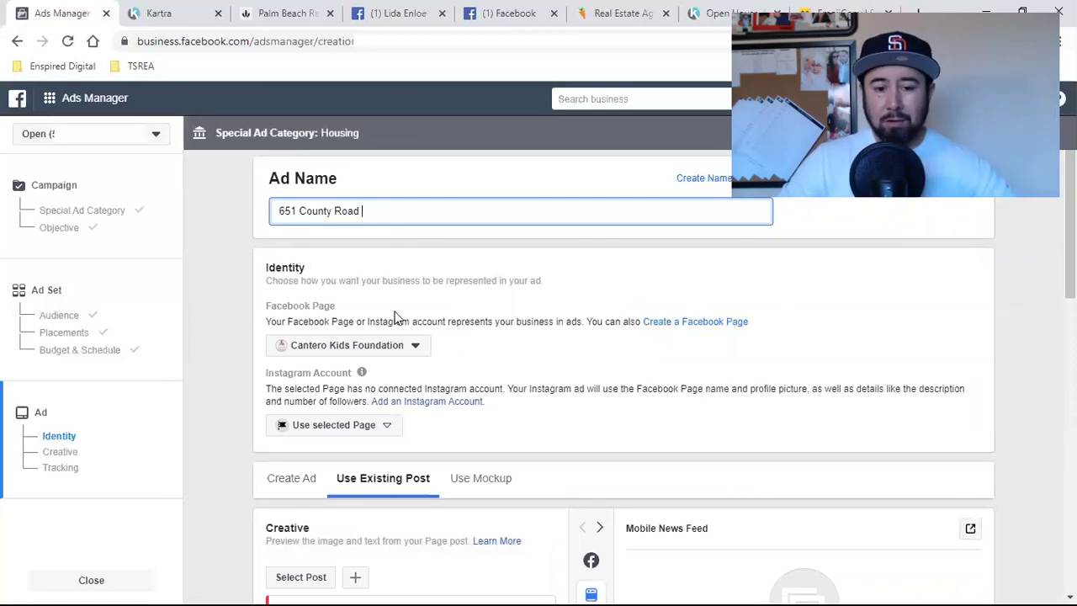
Review the Facebook Page list keeping the current Page, then go to the agent's Facebook page.
left_click(370, 356)
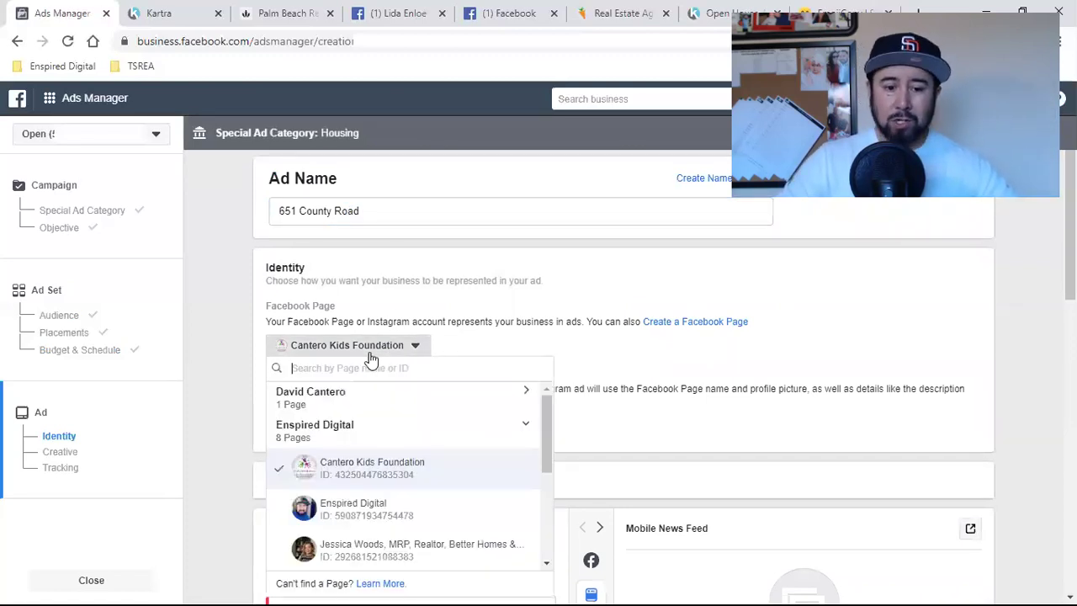
scroll(572, 328, "down", 2)
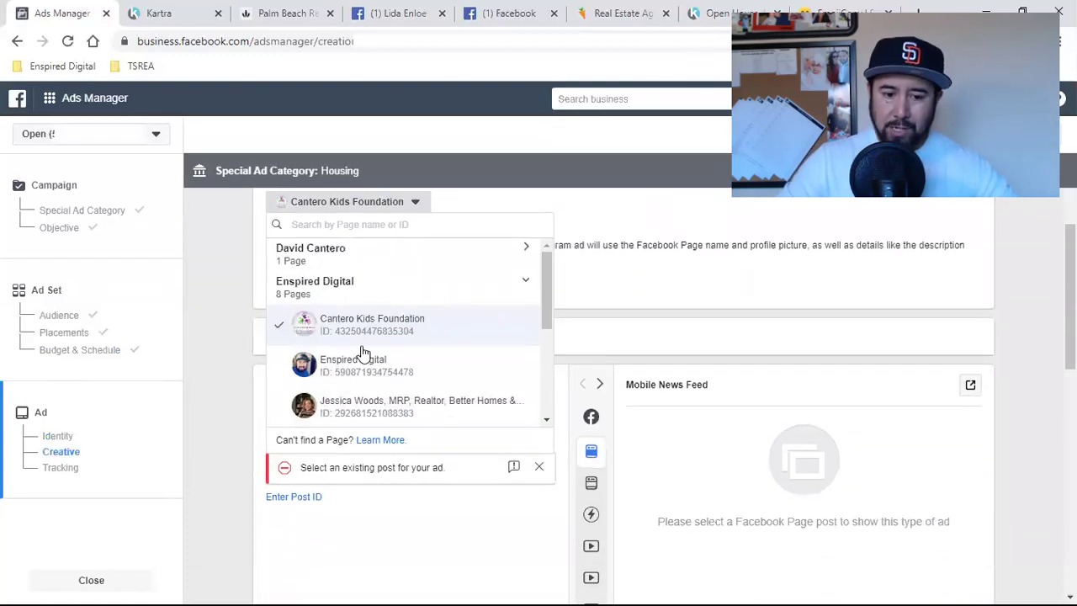
scroll(360, 352, "down", 2)
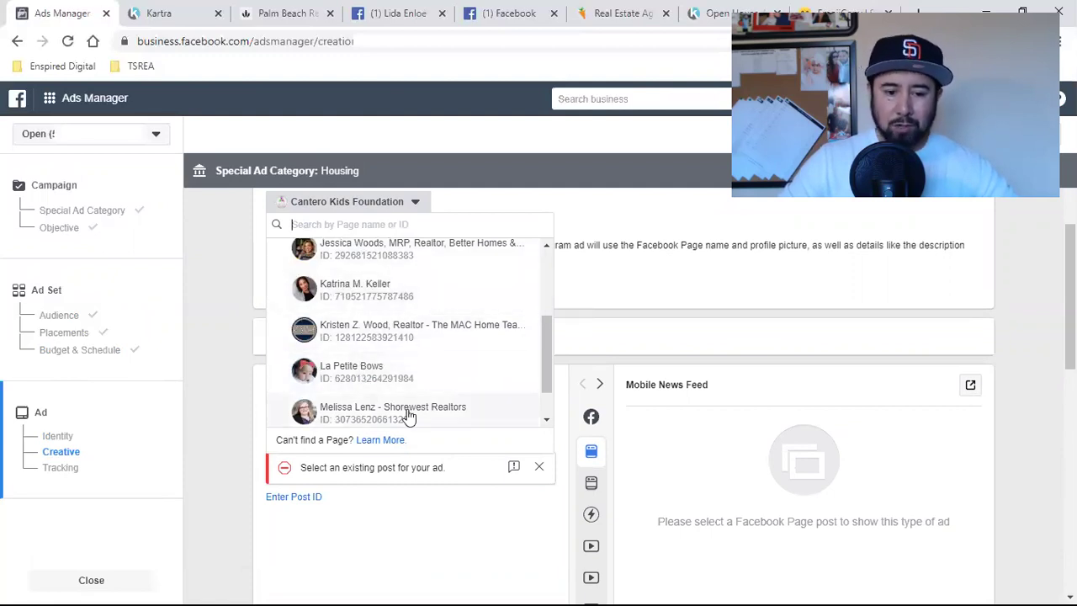
left_click(473, 414)
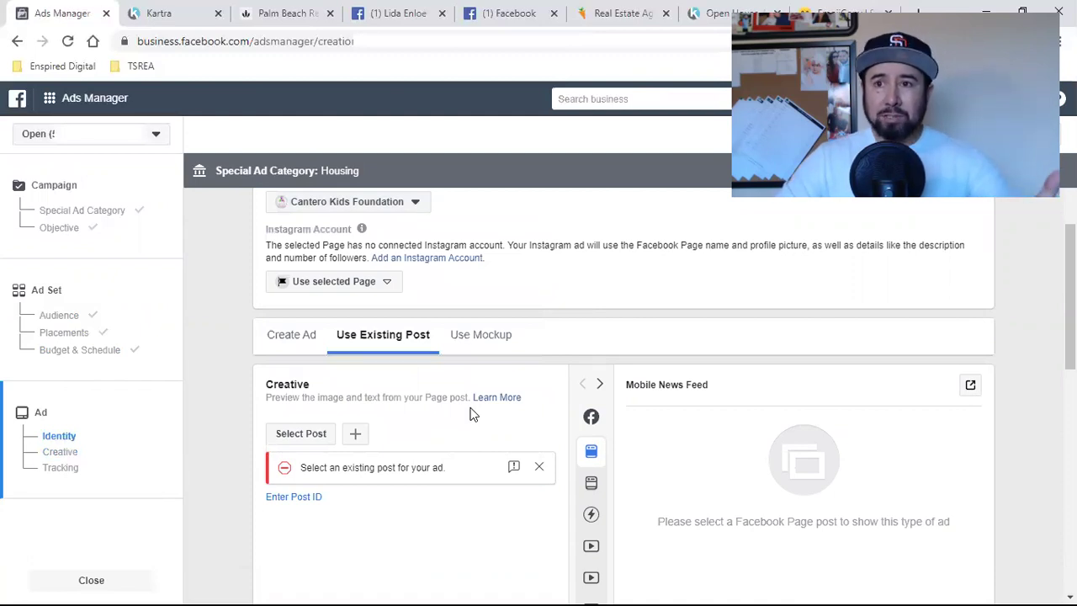
left_click(392, 14)
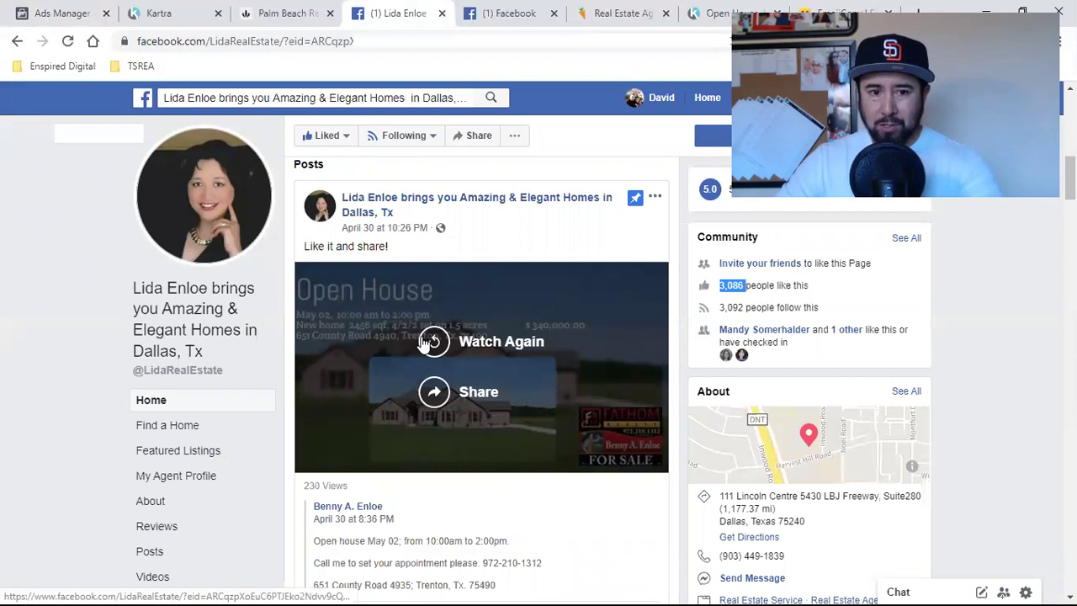
Return to the Ads Manager ad setup.
left_click(50, 13)
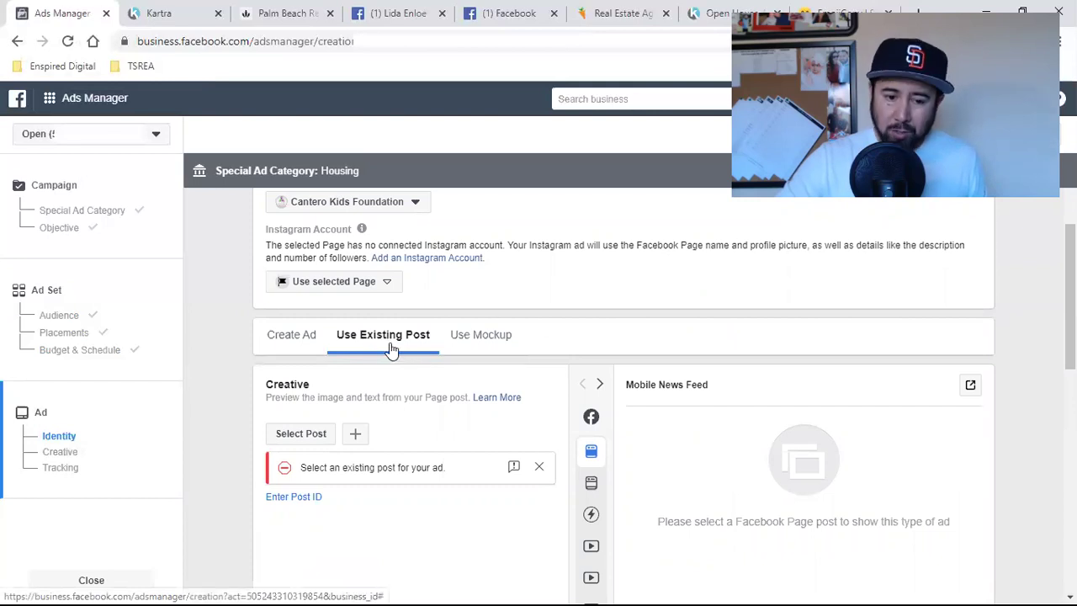
Select the Timeline Photos post 'Building our future, today! #CKF' as the ad creative.
left_click(300, 434)
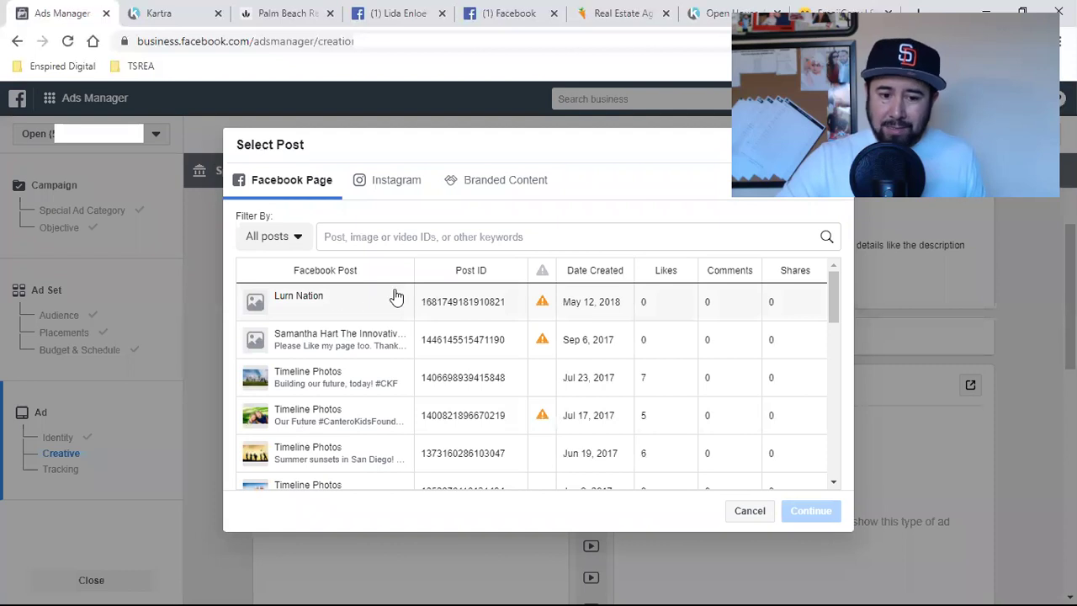
left_click(318, 380)
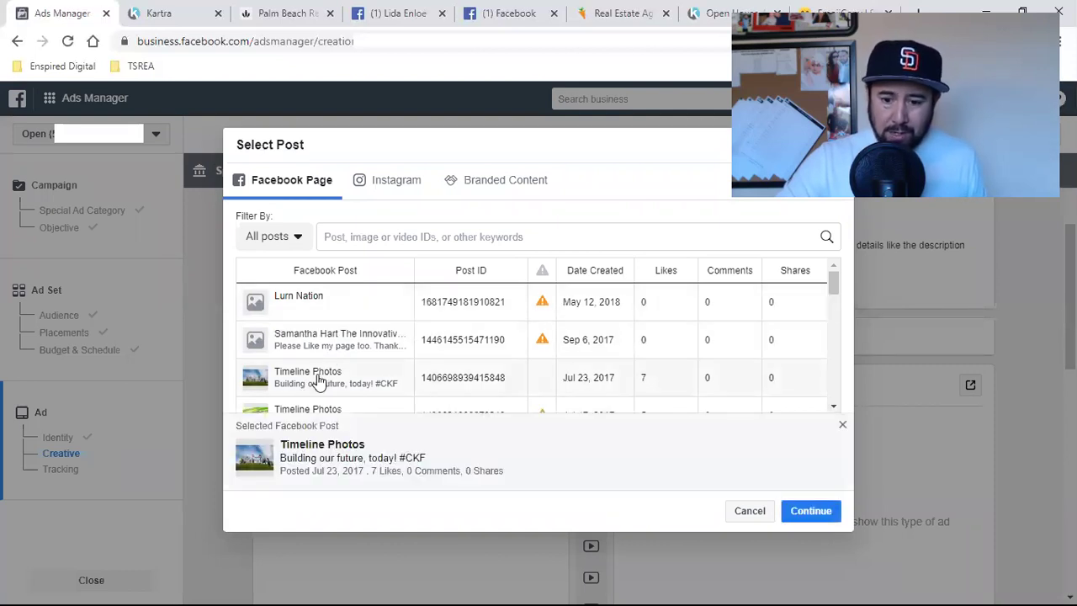
left_click(810, 512)
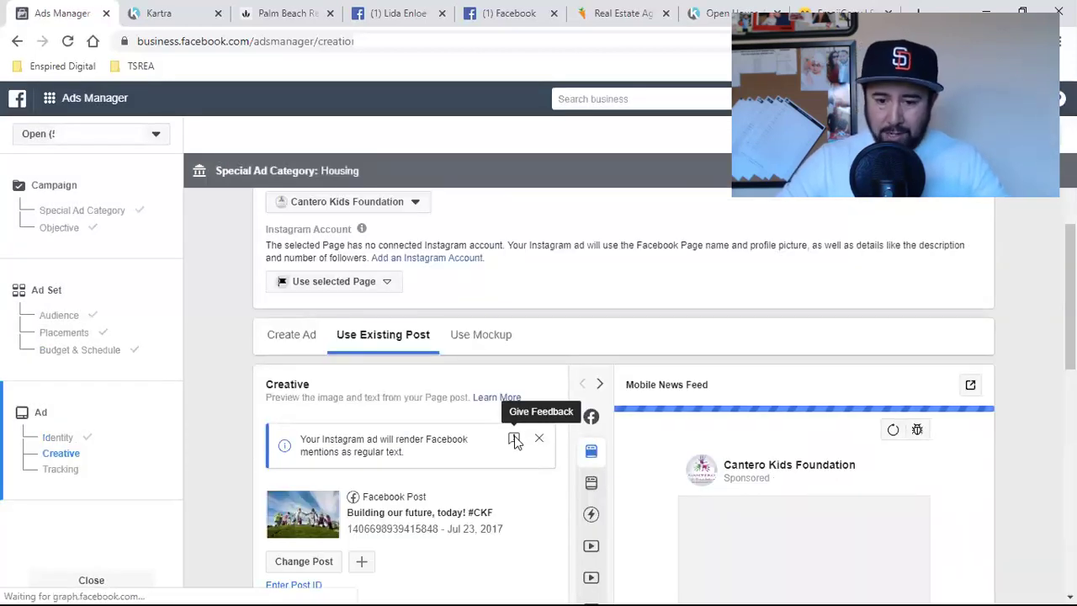
scroll(514, 441, "down", 2)
scroll(511, 443, "up", 2)
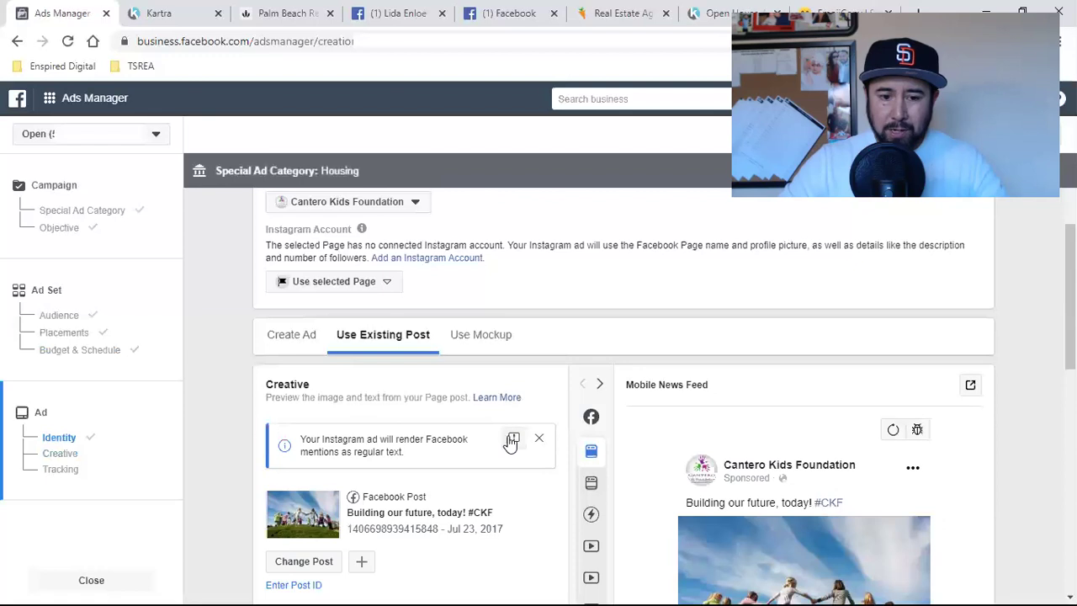
left_click(345, 202)
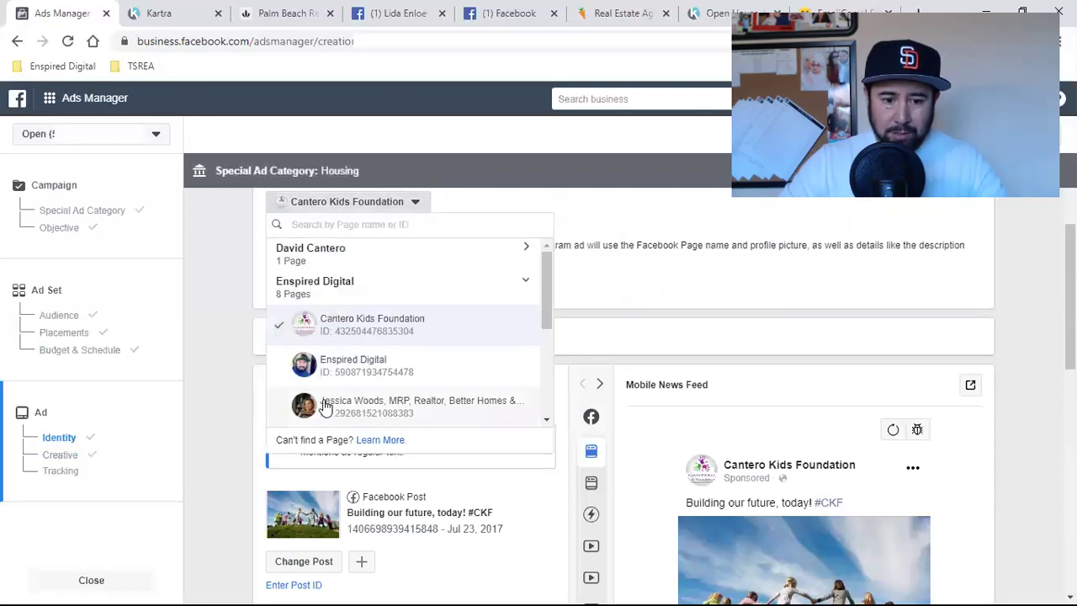
Make the Shorewest Realtors Page the identity and use its Apr 2, 2020 'Hope everyone is doing well' post.
scroll(349, 406, "down", 2)
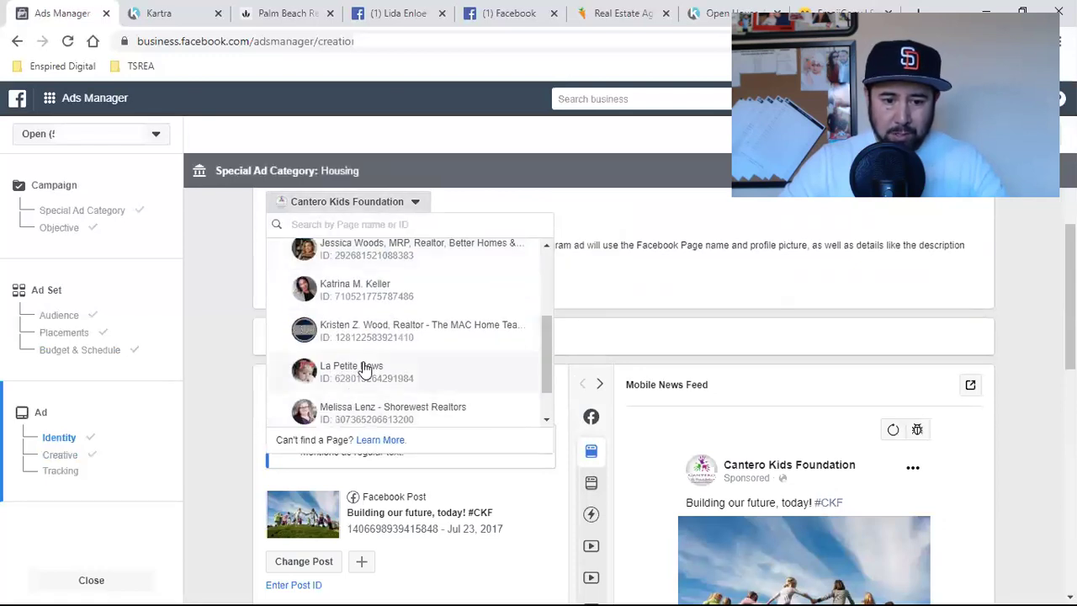
left_click(343, 411)
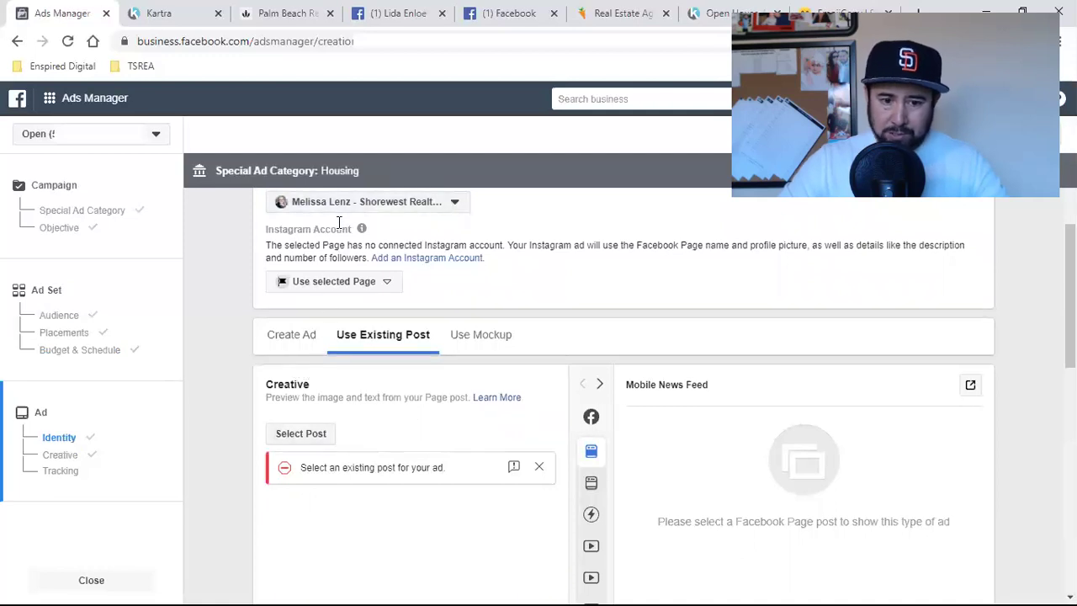
left_click(290, 433)
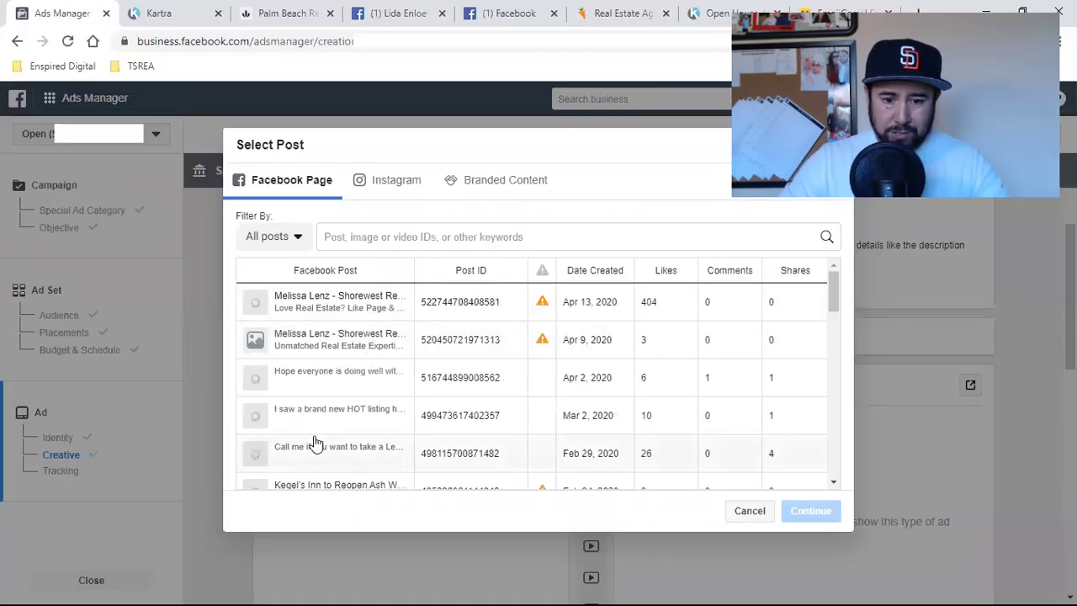
left_click(336, 385)
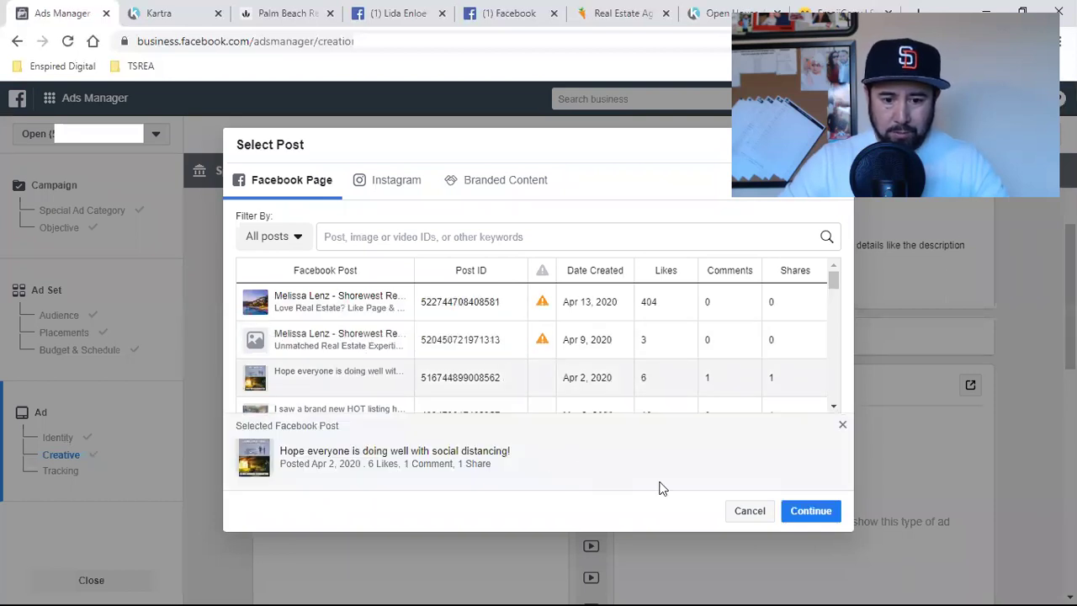
left_click(794, 511)
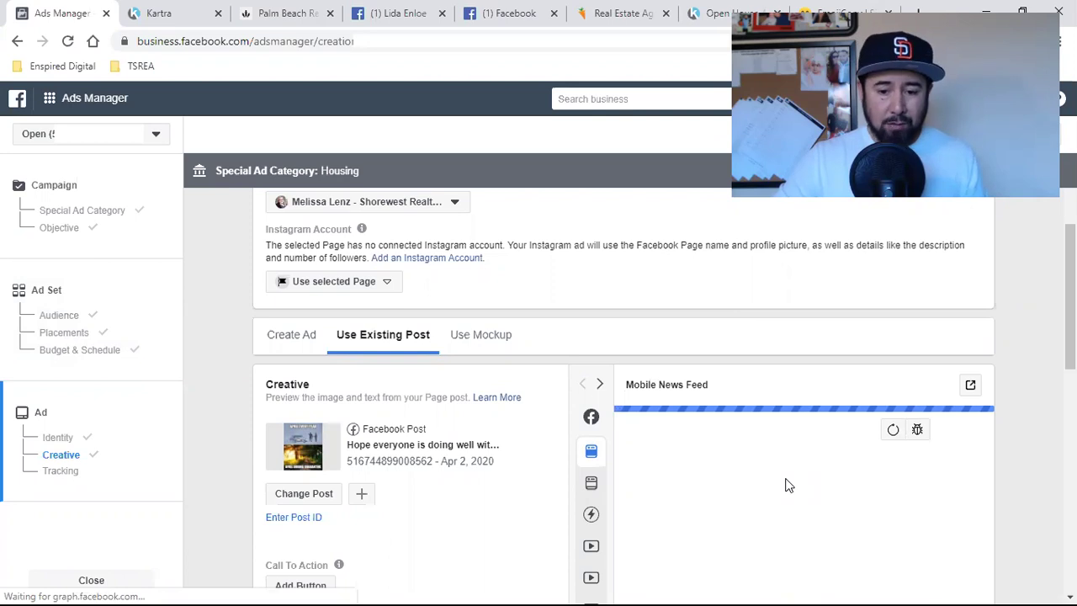
scroll(801, 425, "down", 1)
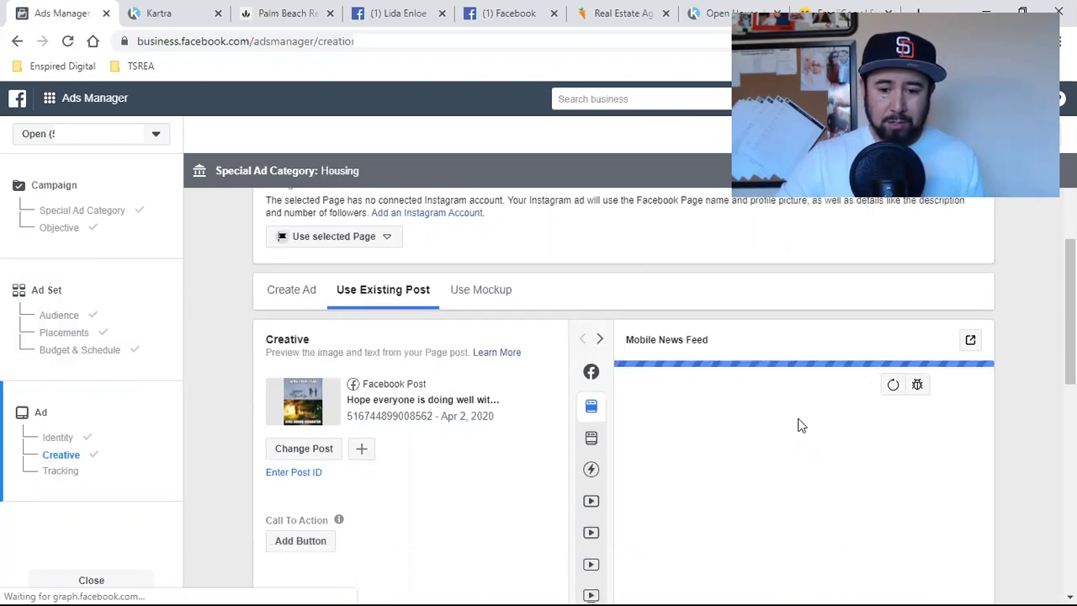
scroll(801, 425, "down", 2)
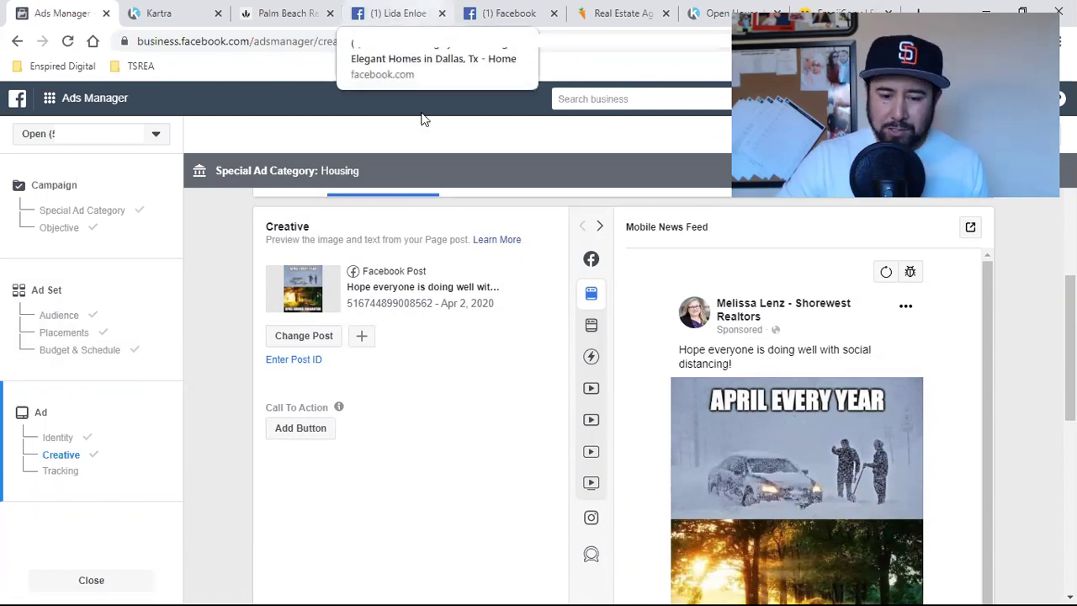
scroll(413, 388, "up", 3)
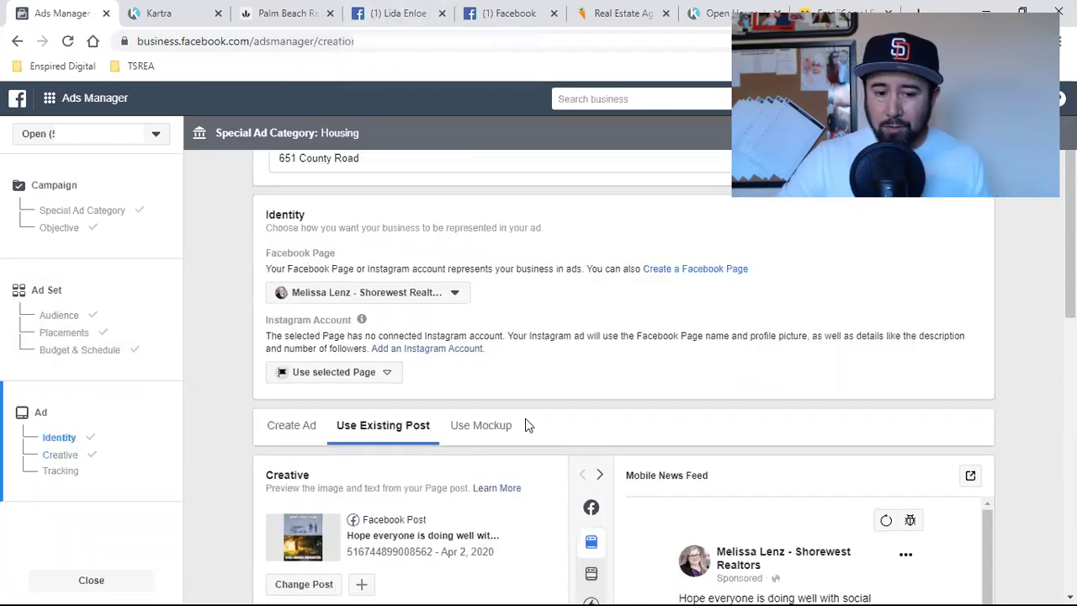
Start a new ad in Single Image or Video format and choose Add Image for its media.
left_click(288, 427)
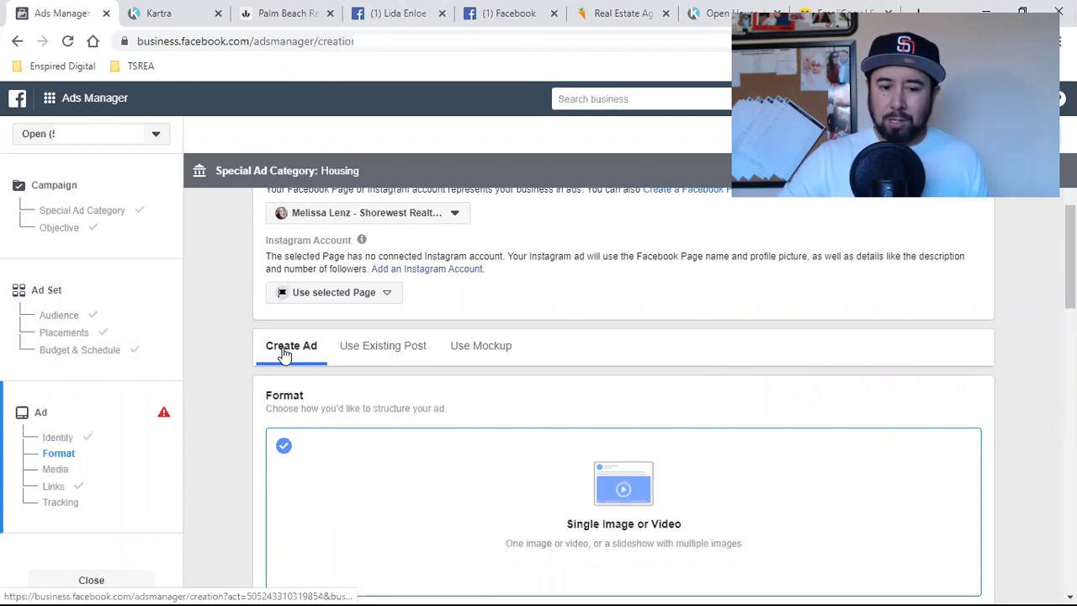
scroll(511, 356, "down", 2)
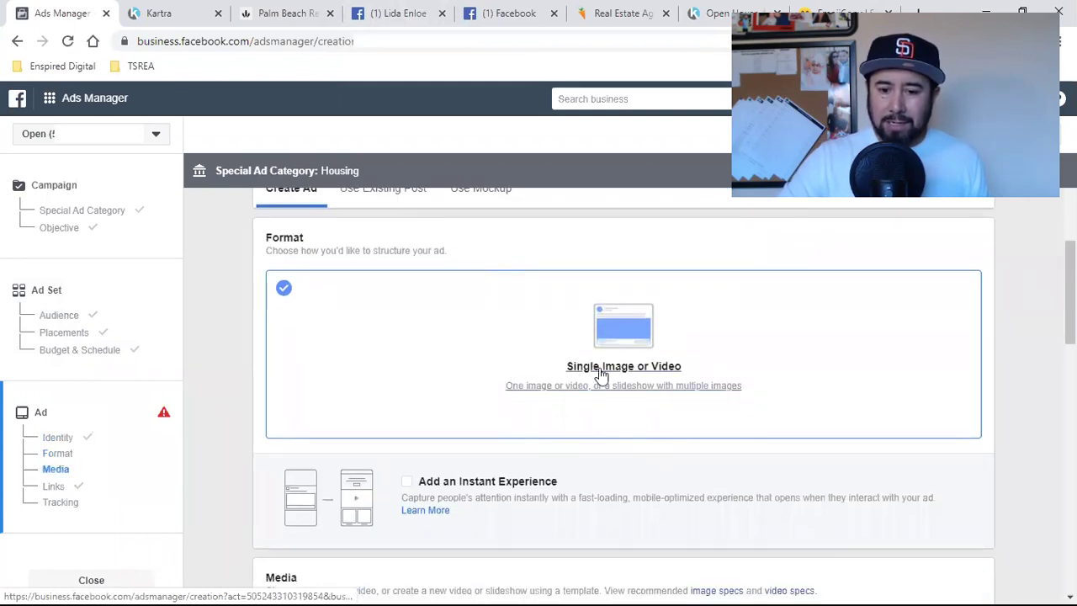
left_click(601, 374)
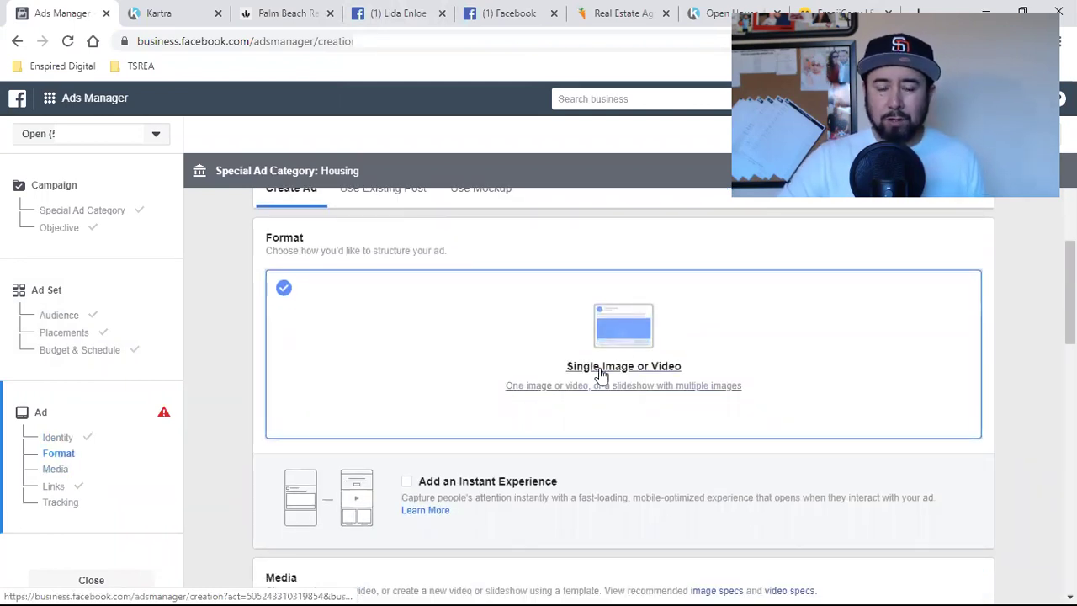
scroll(600, 375, "down", 2)
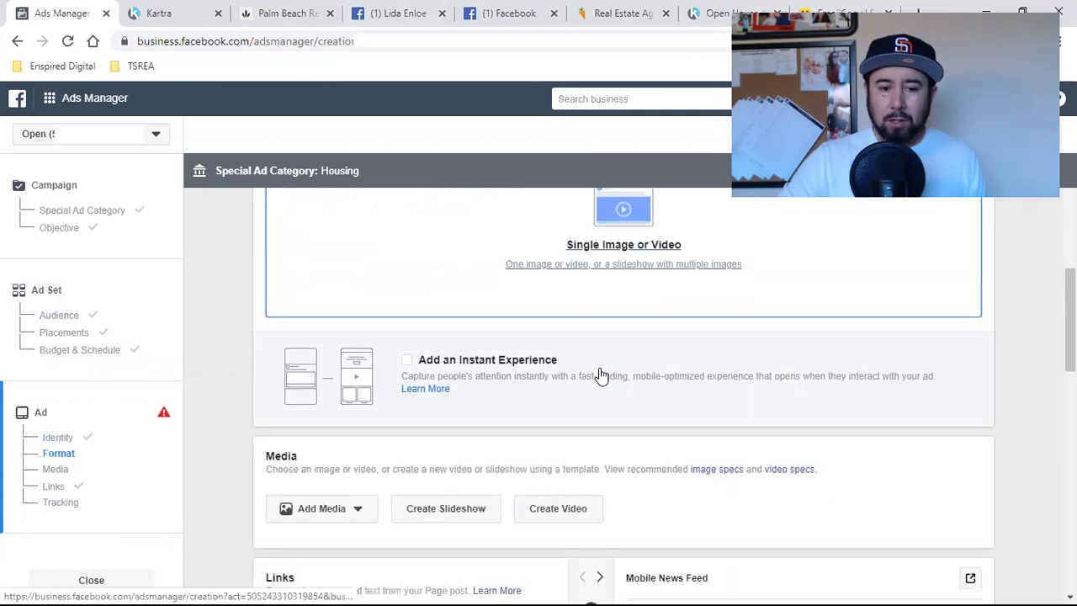
left_click(297, 473)
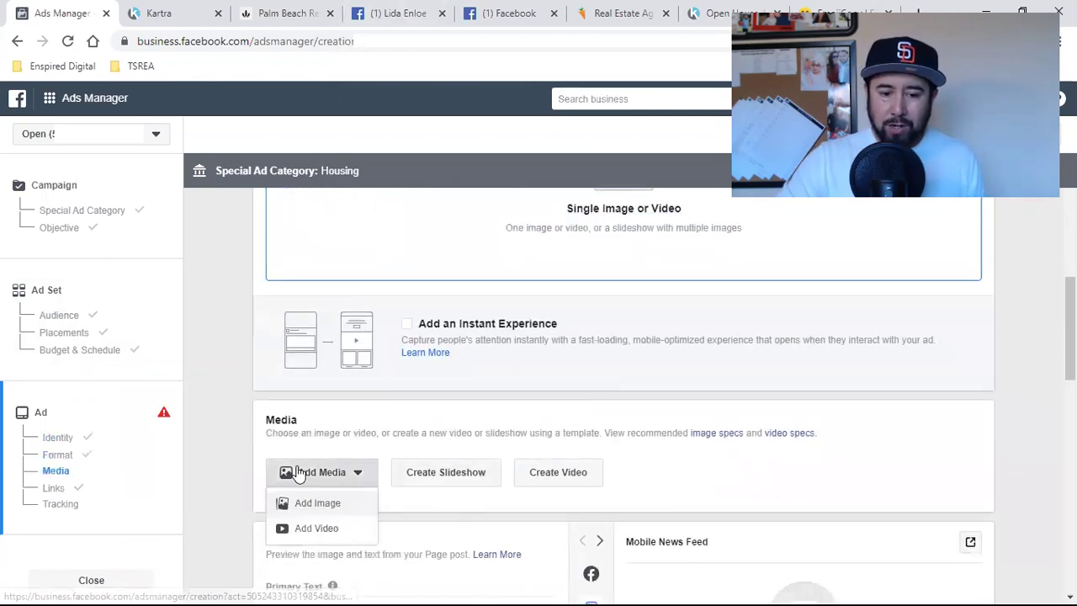
left_click(327, 505)
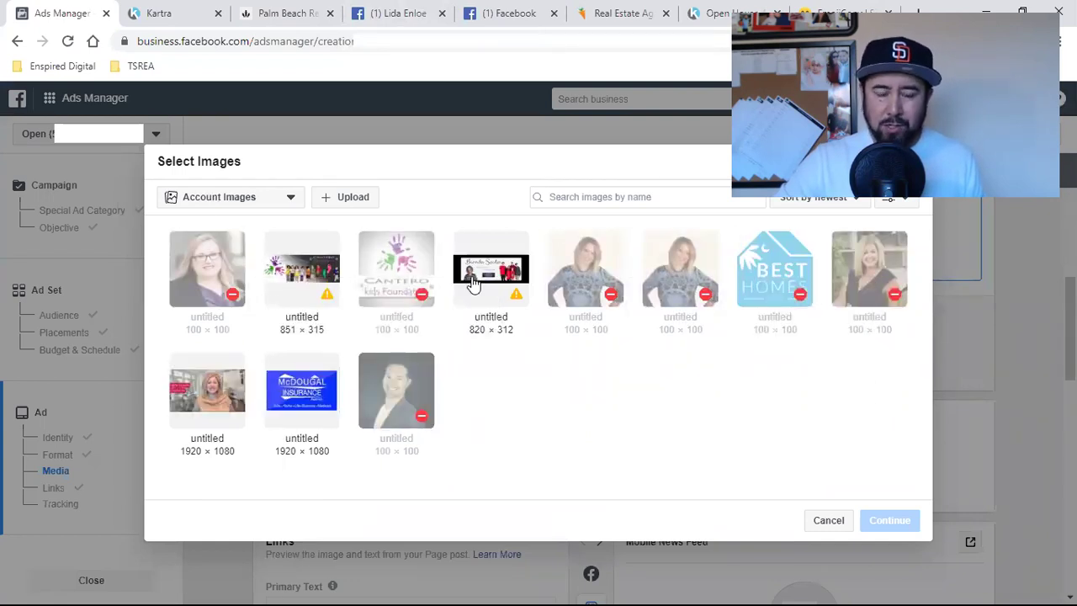
Browse the Downloads folder for an image to upload, then cancel the file dialog.
left_click(318, 201)
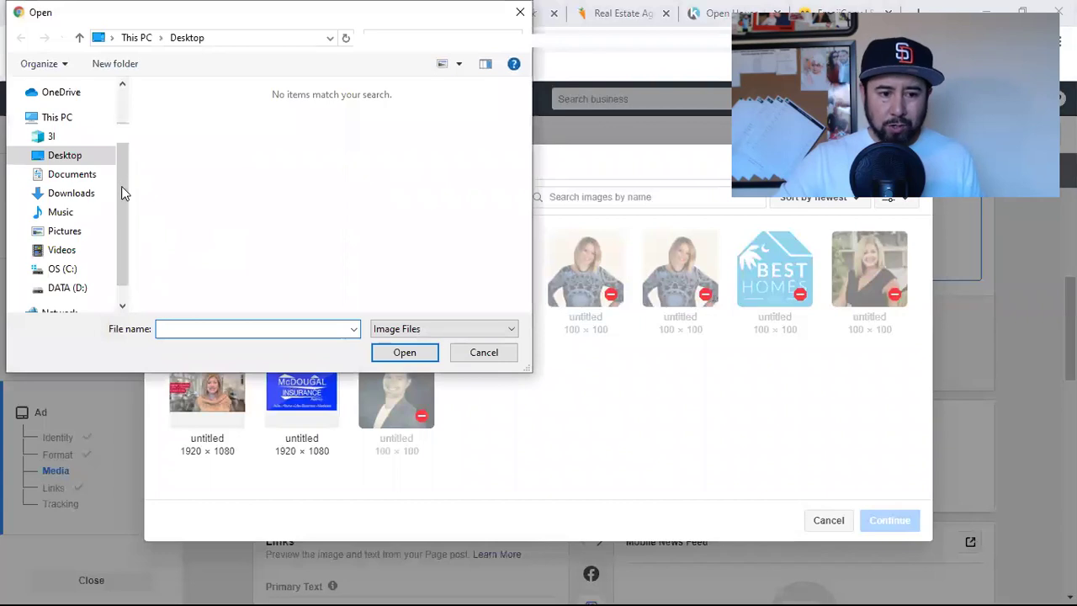
left_click(73, 195)
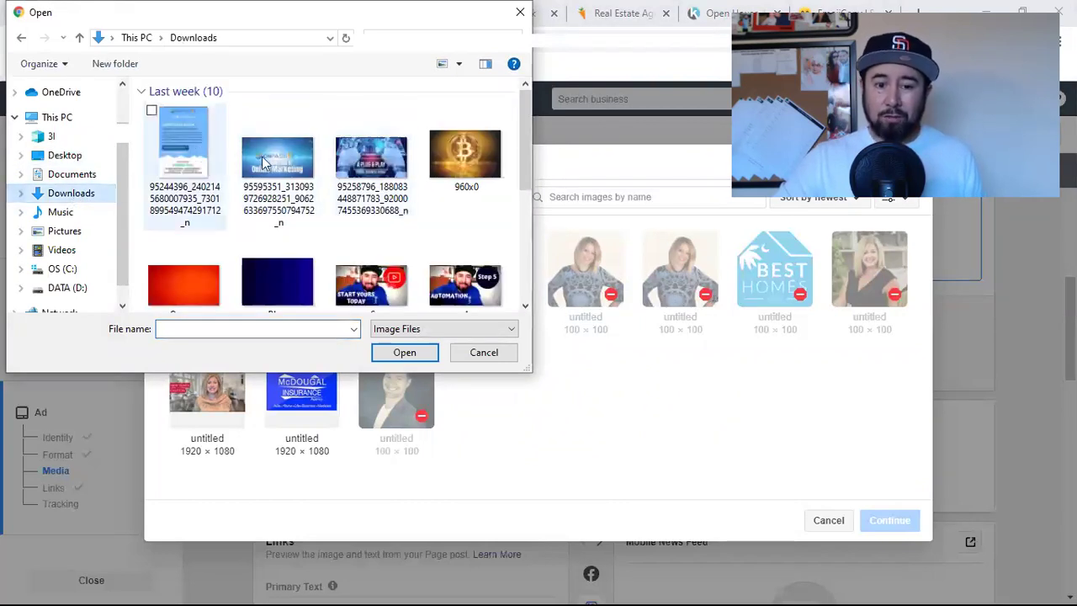
scroll(409, 285, "down", 1)
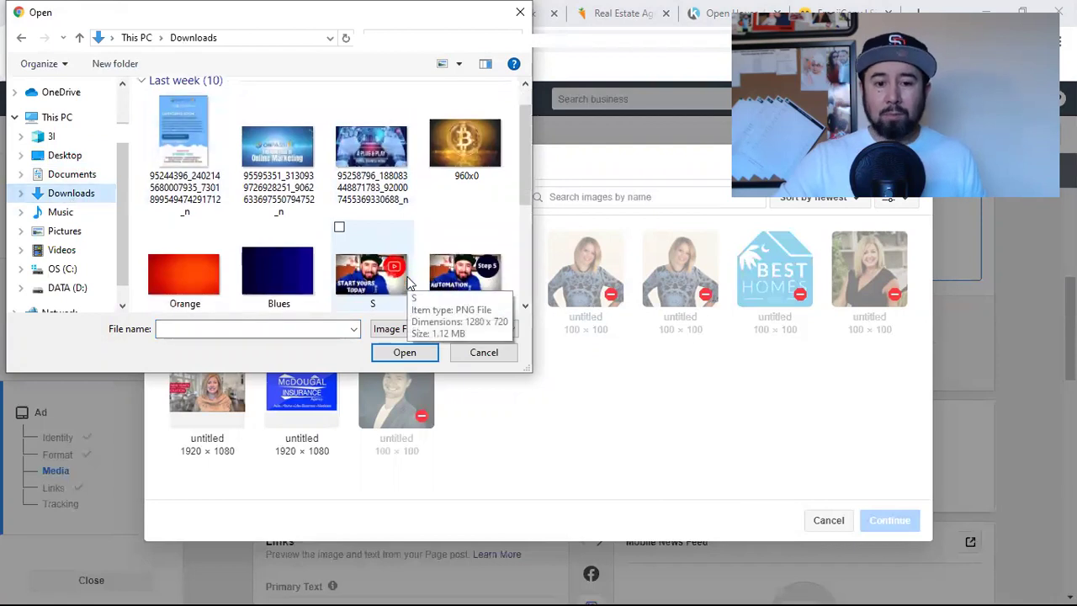
scroll(410, 284, "down", 2)
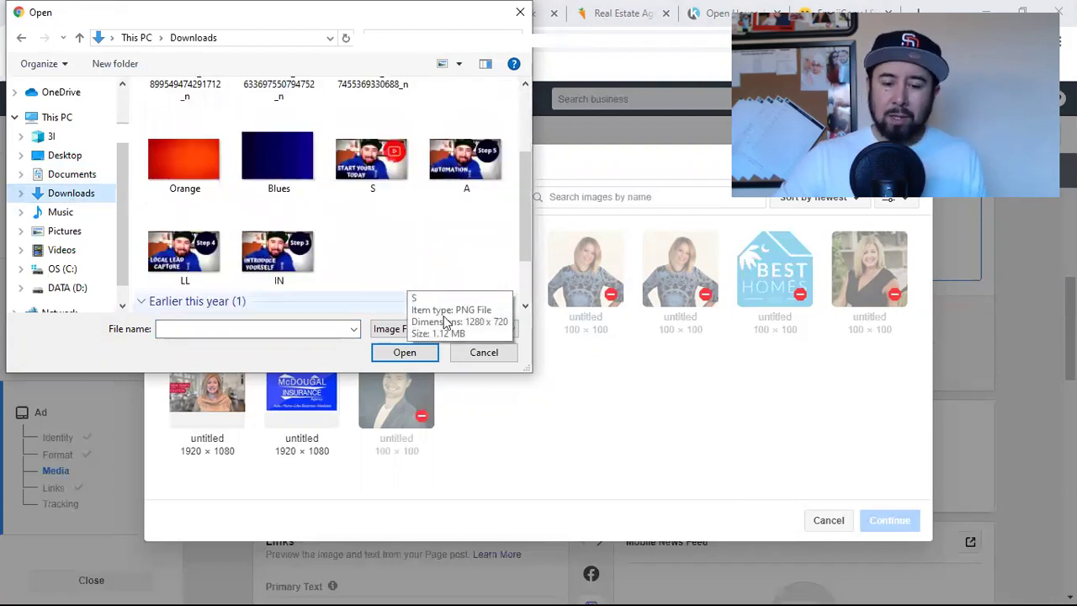
left_click(475, 355)
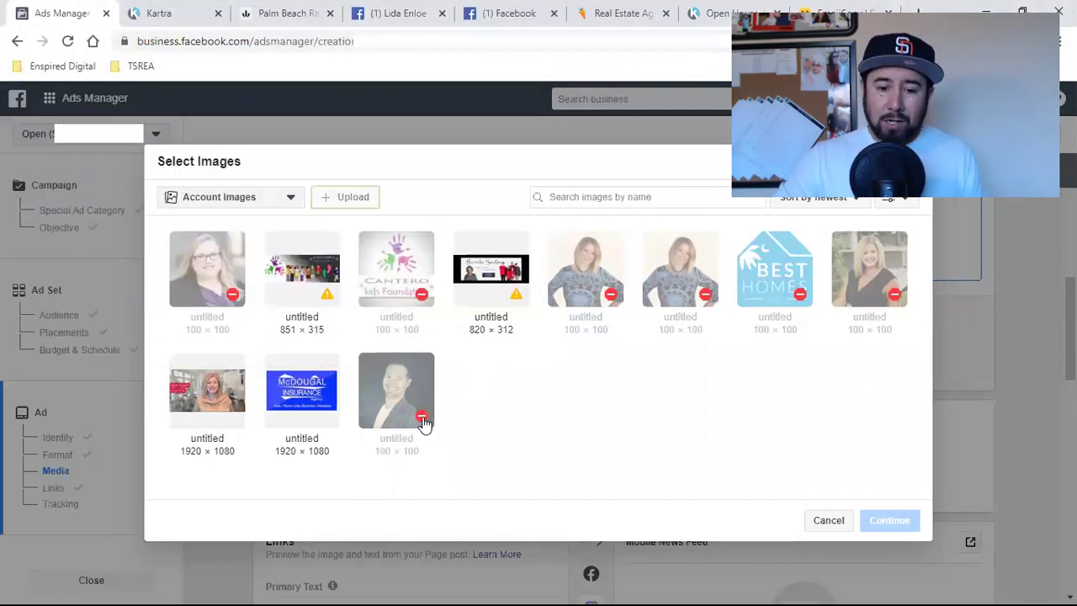
Close the image picker with no image chosen, glance at the agent's Facebook page, and come back.
mouse_move(423, 421)
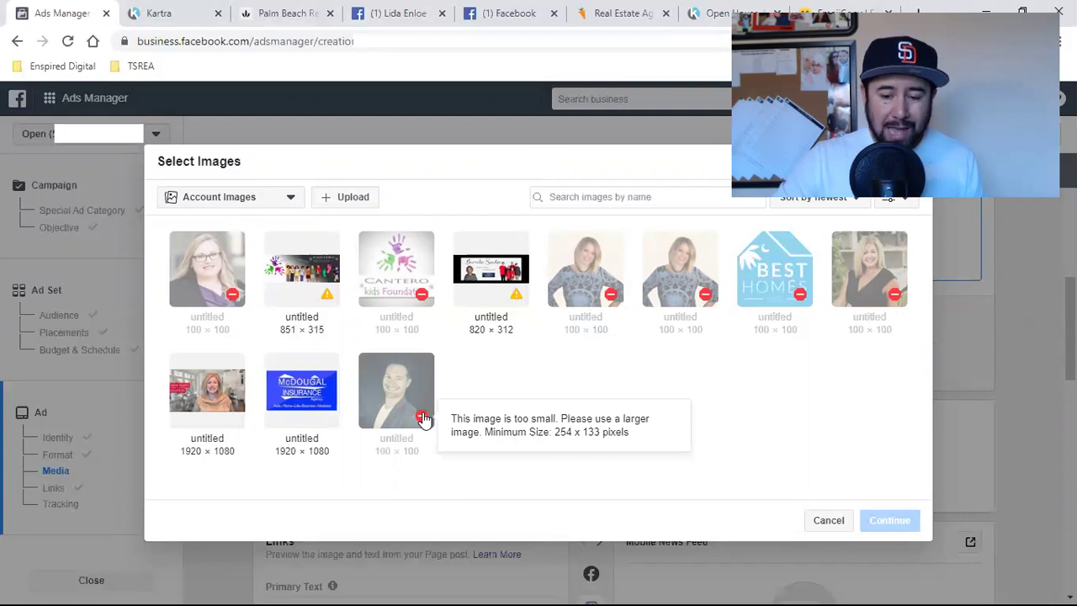
left_click(836, 522)
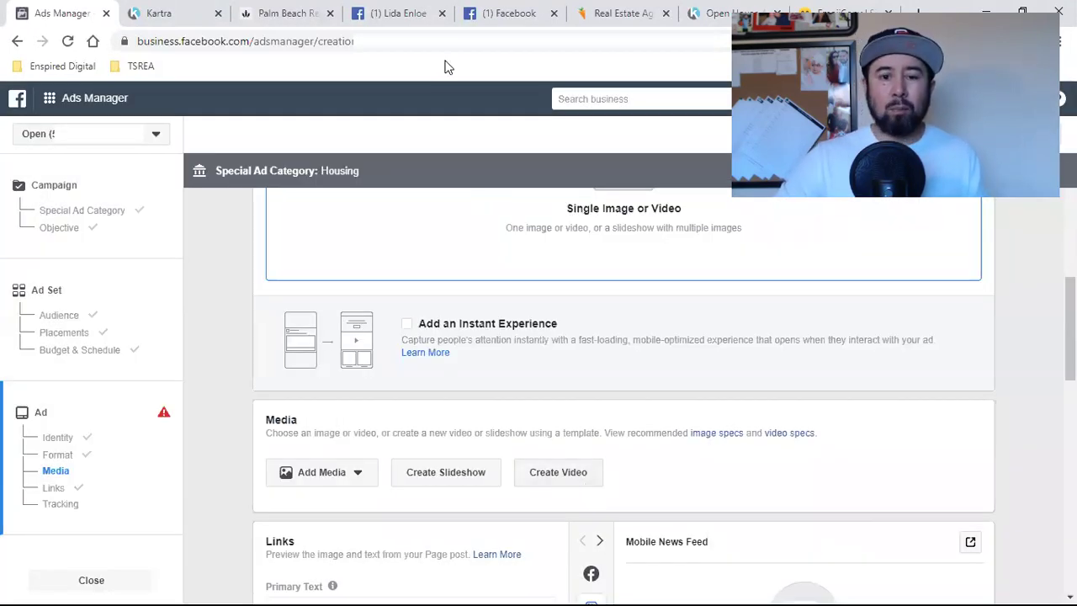
left_click(425, 10)
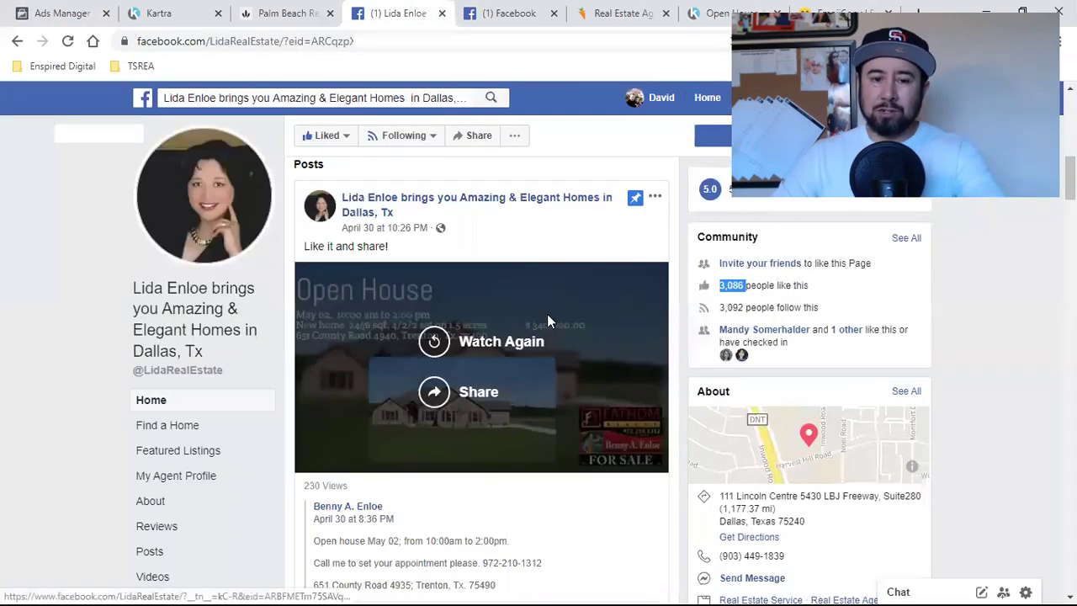
left_click(67, 12)
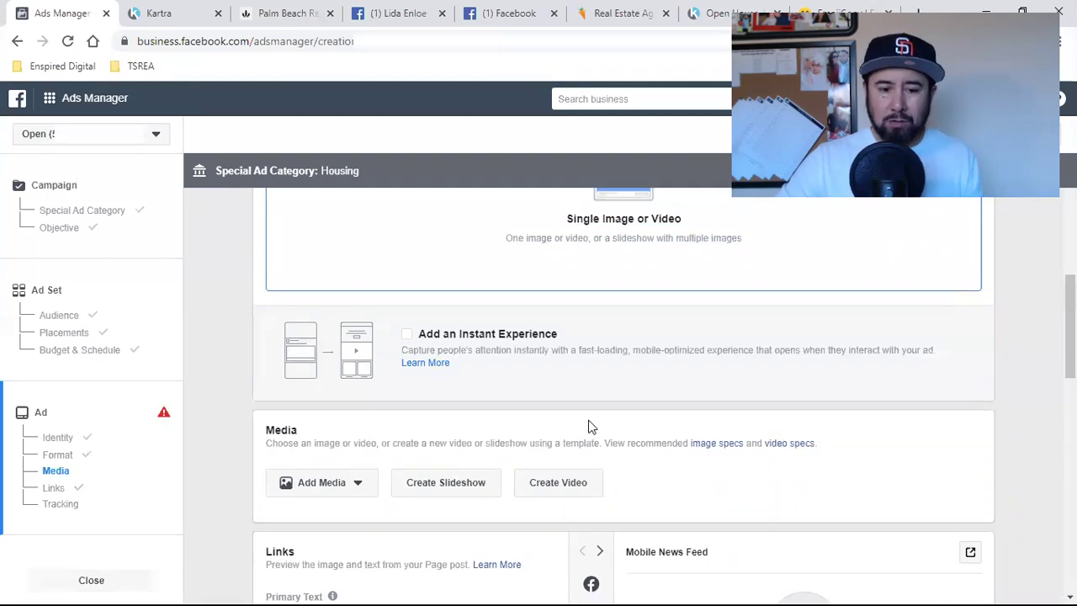
Go back to Use Existing Post and add a call-to-action button to the post.
scroll(589, 426, "up", 4)
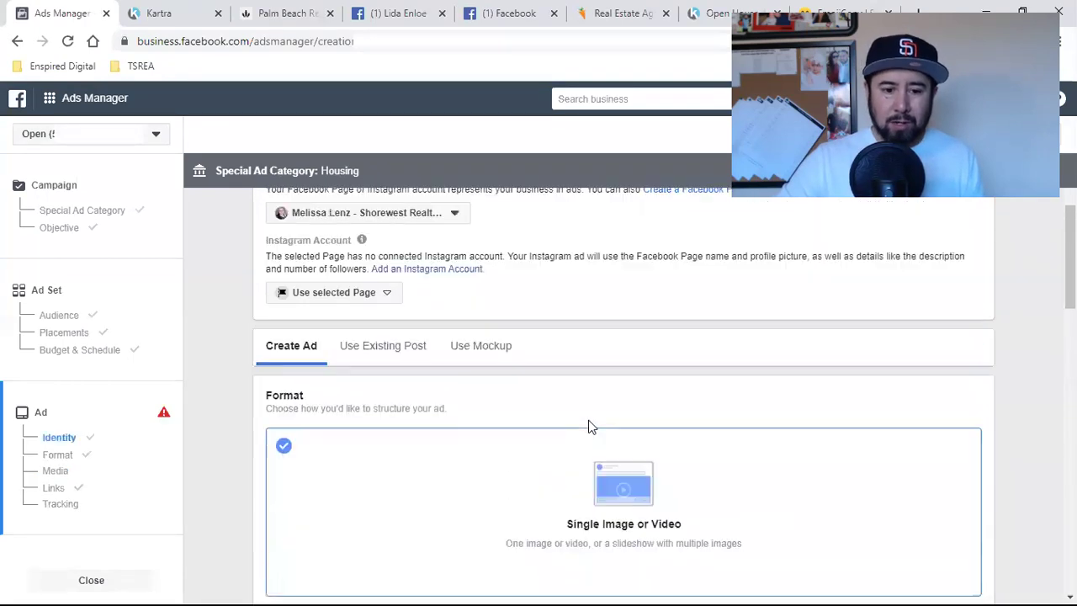
left_click(383, 350)
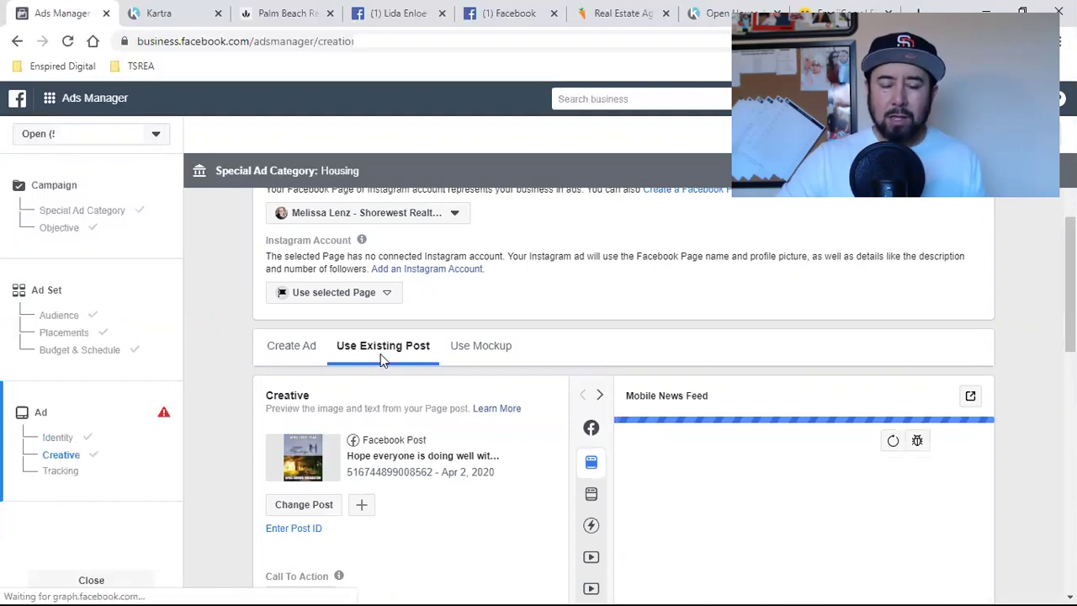
scroll(627, 425, "down", 1)
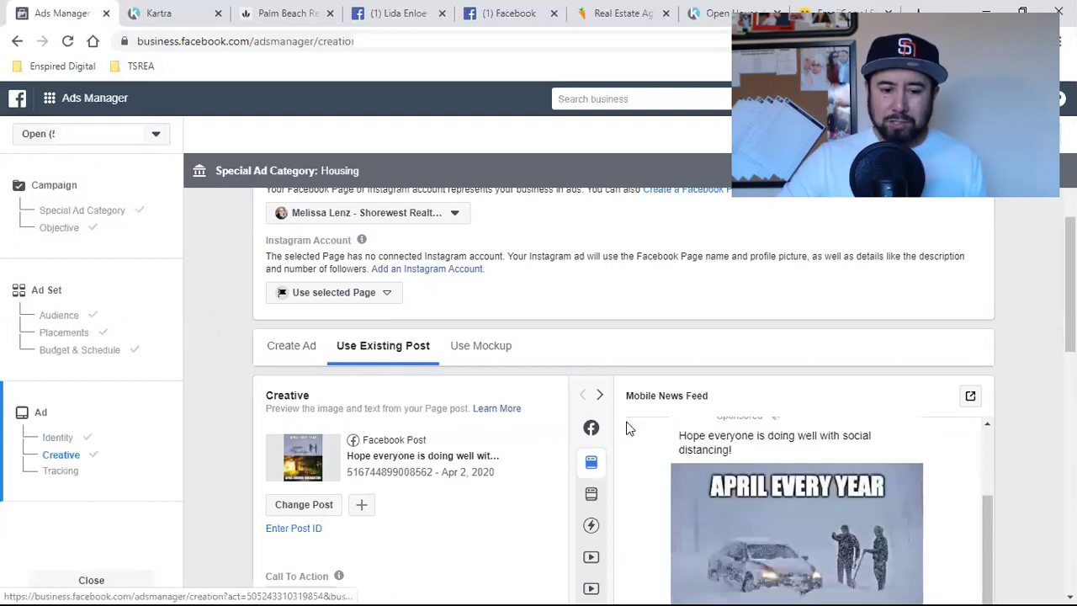
scroll(503, 416, "down", 2)
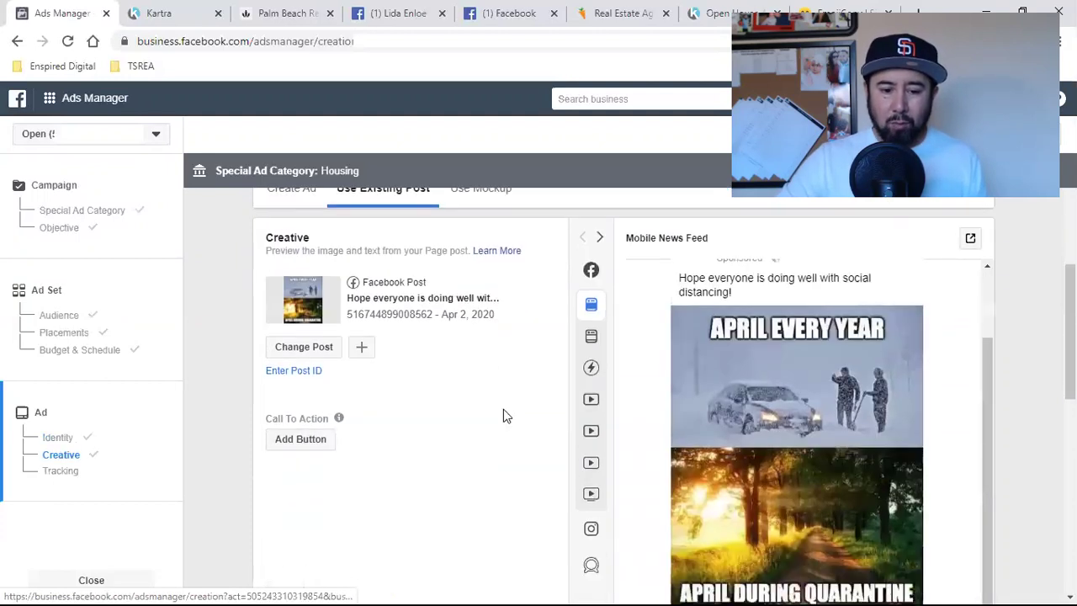
left_click(301, 443)
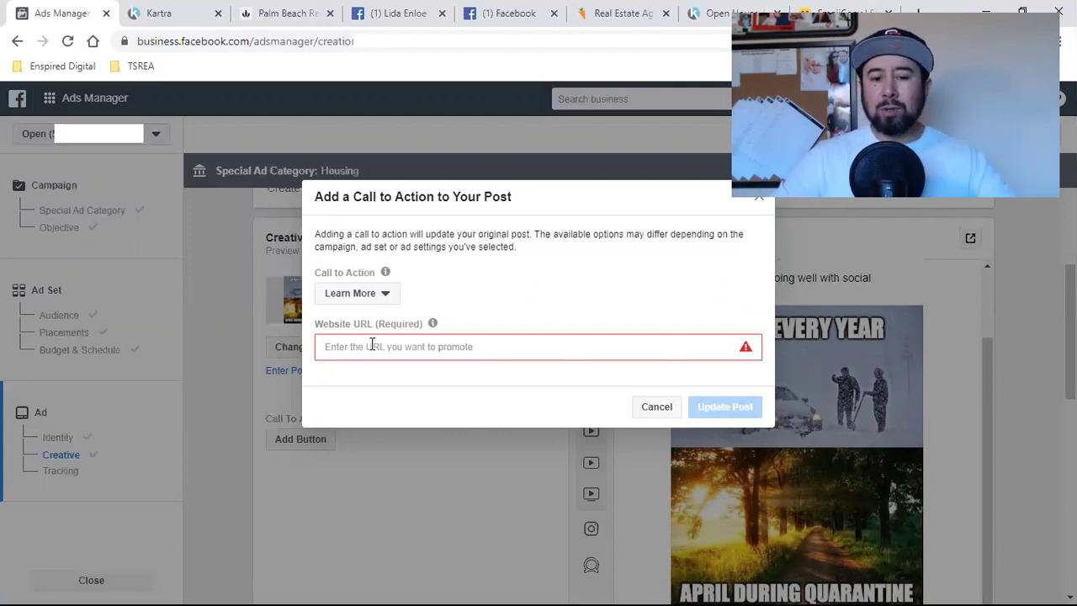
Set the post's call to action to Send Message and update the post.
left_click(373, 305)
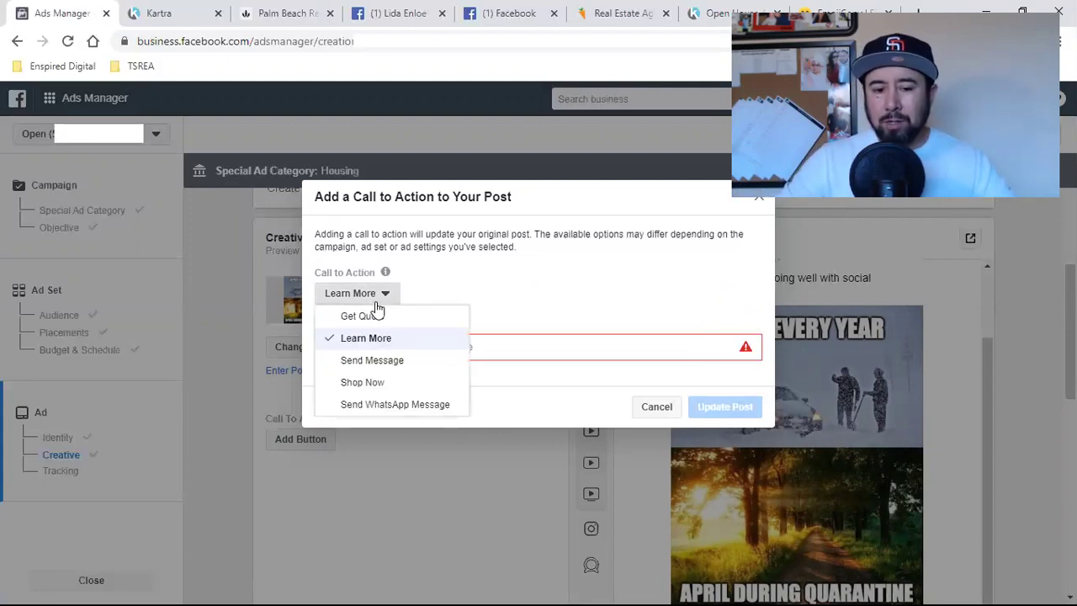
left_click(378, 361)
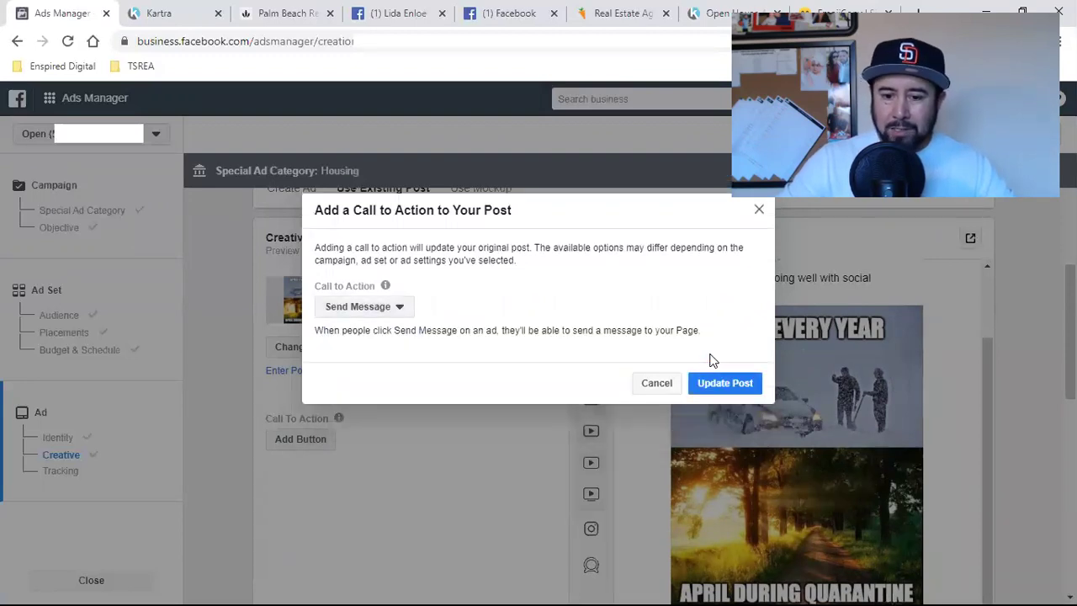
left_click(721, 383)
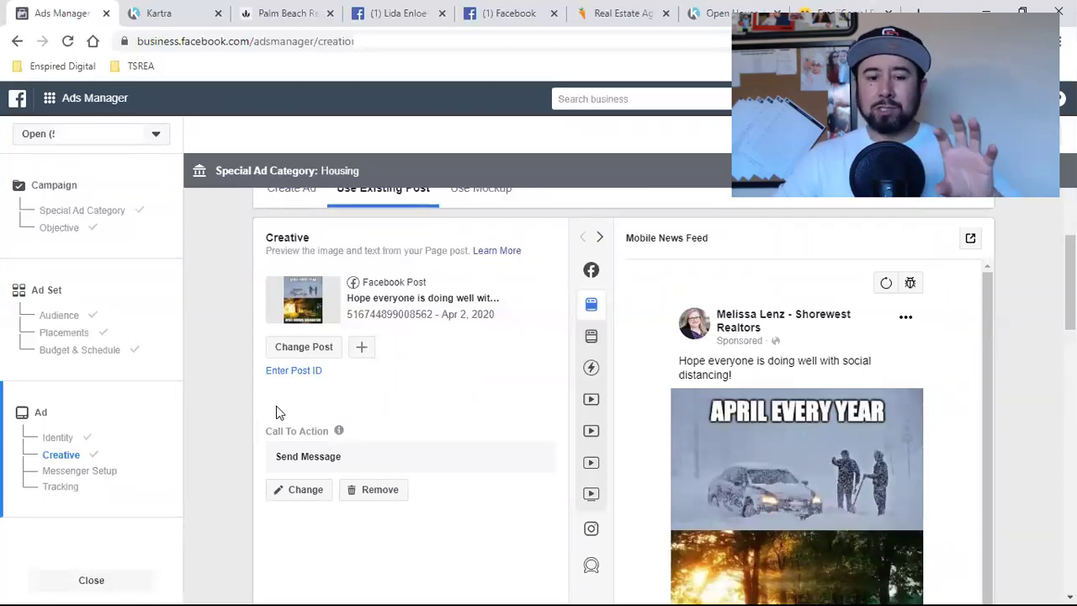
Review the Send Message preview down to Messenger Setup, then view the agent's Facebook page.
scroll(806, 383, "down", 3)
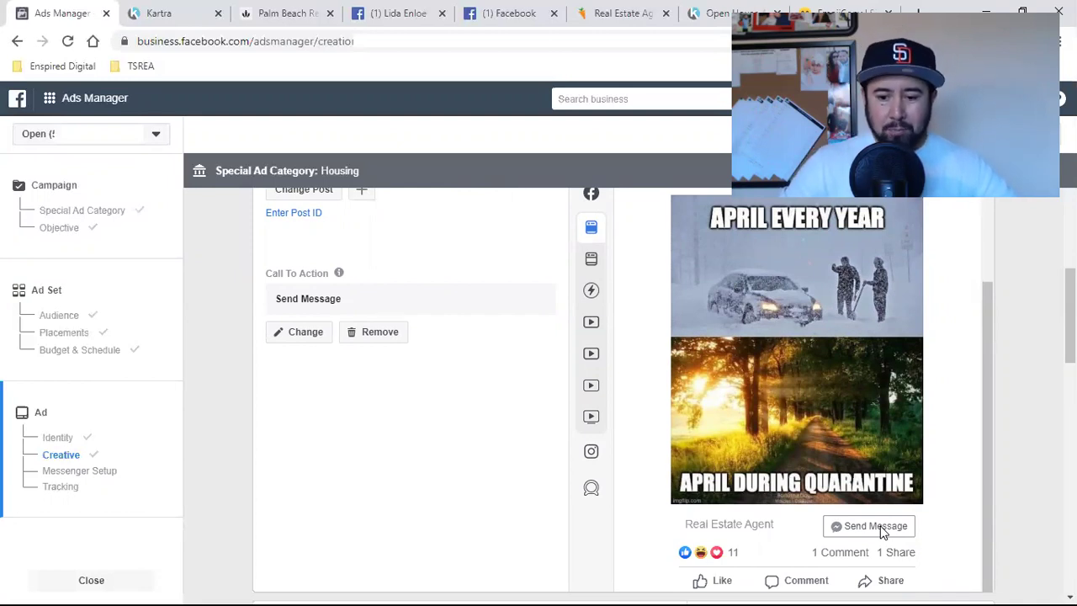
scroll(880, 526, "down", 4)
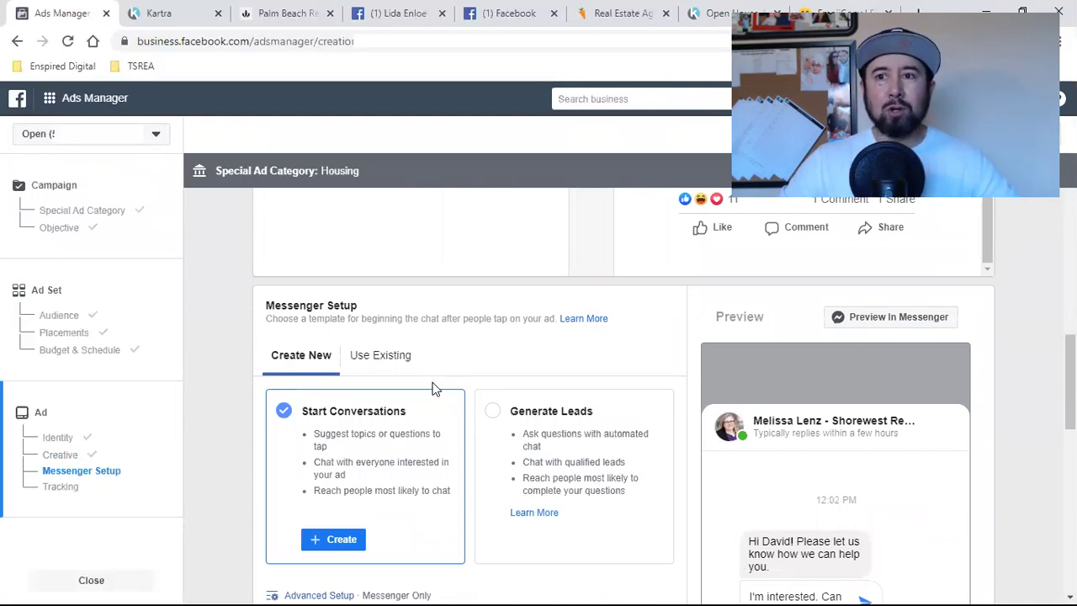
left_click(377, 13)
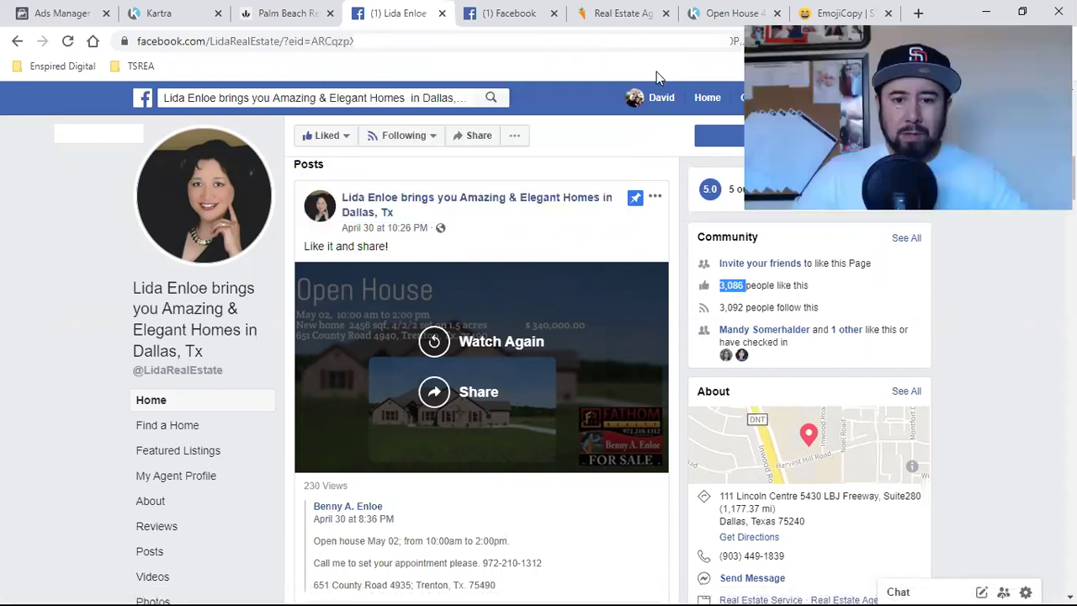
Return to the Ads Manager tab at the Messenger Setup section.
left_click(35, 10)
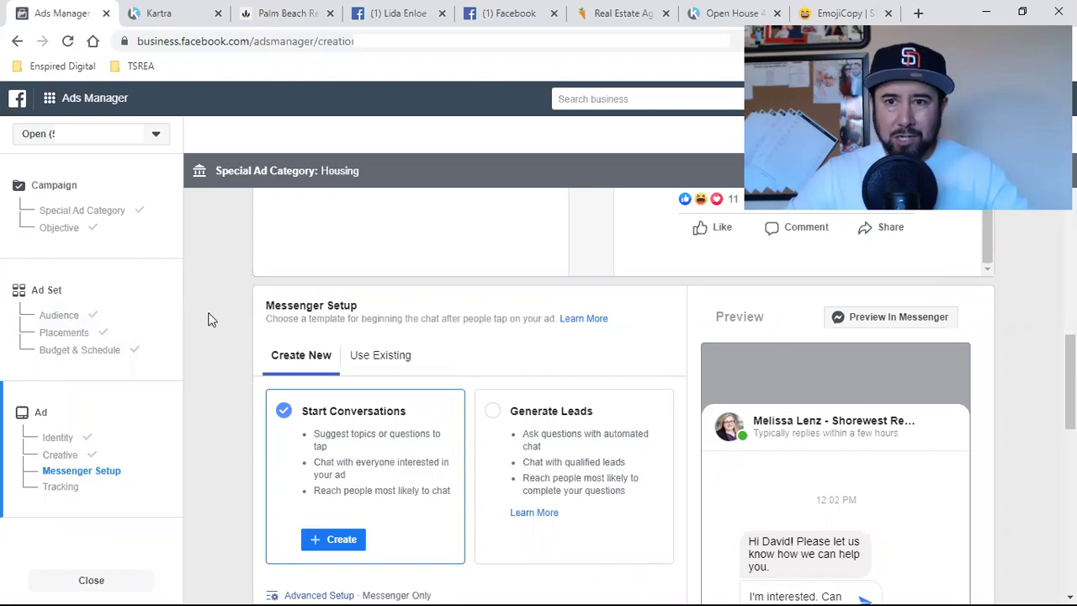
Revisit the campaign objective, return to Messenger Setup, and verify the Send Message call to action.
left_click(51, 225)
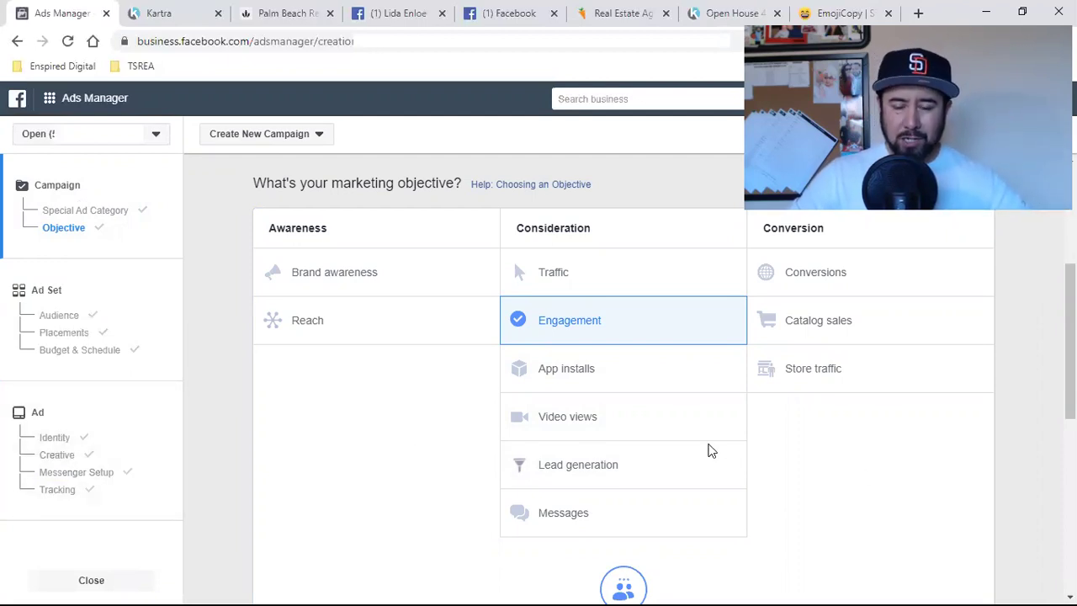
left_click(106, 473)
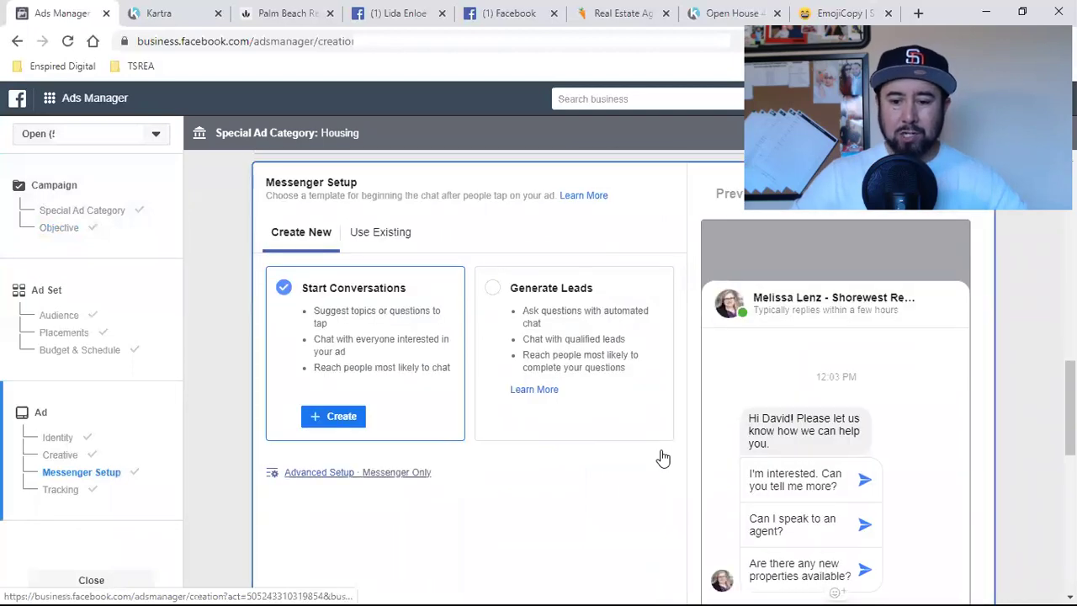
scroll(663, 457, "up", 5)
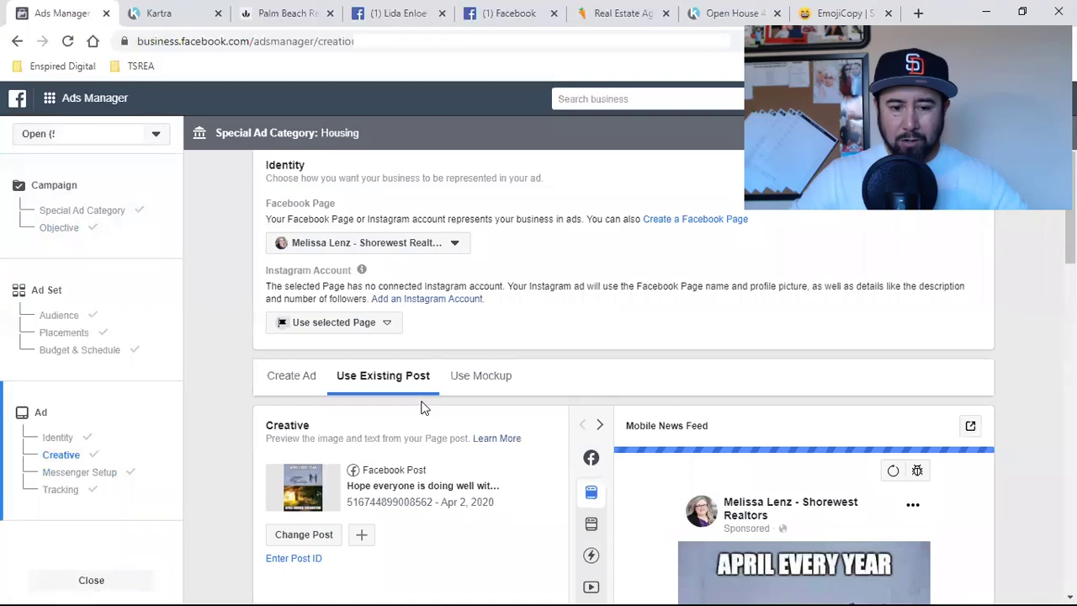
scroll(421, 407, "down", 2)
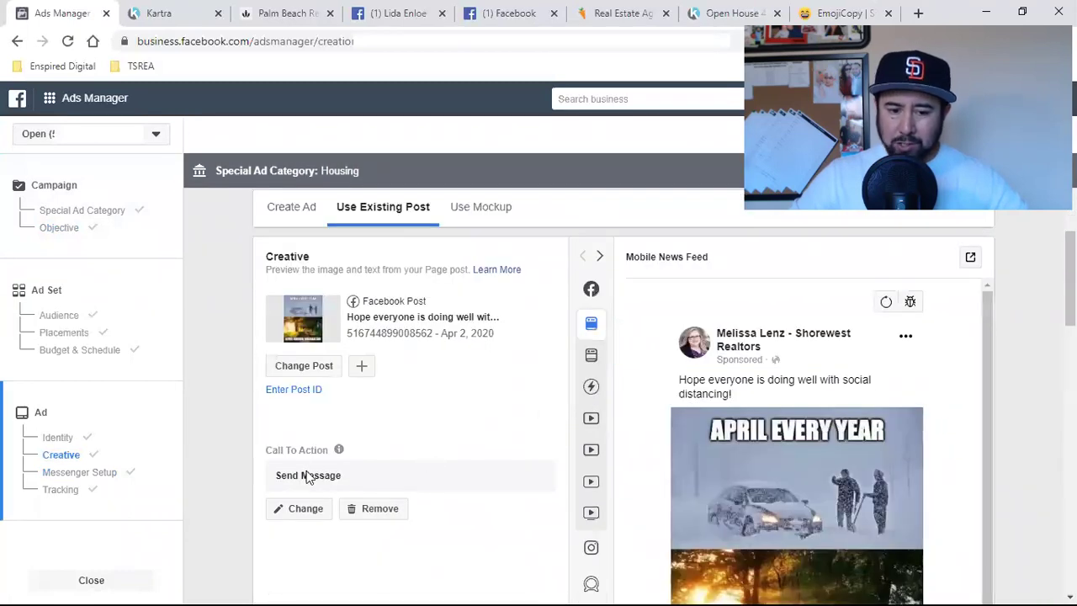
double_click(308, 474)
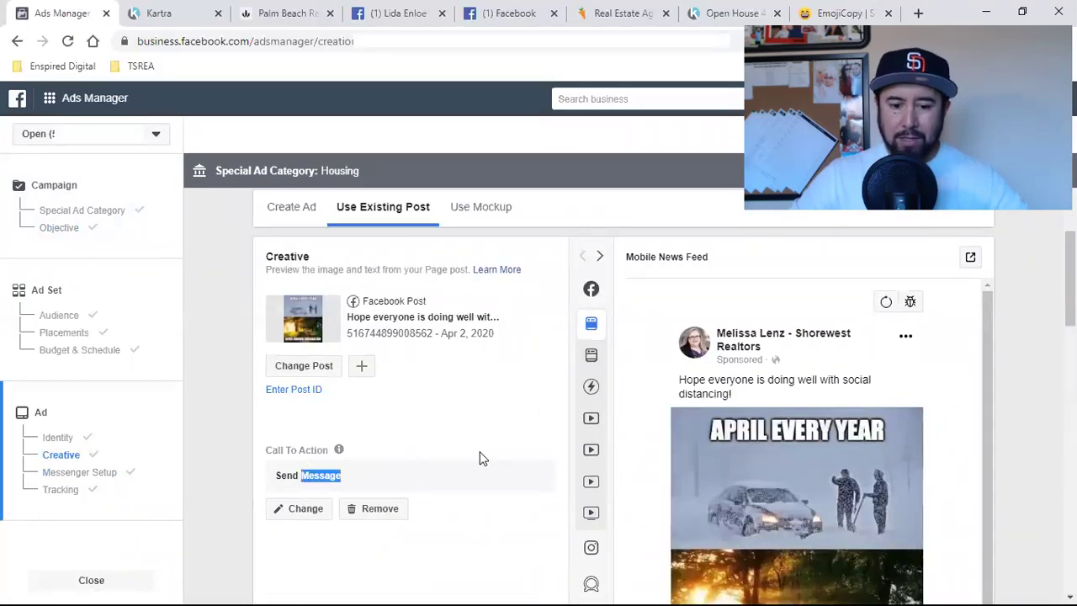
scroll(480, 458, "down", 5)
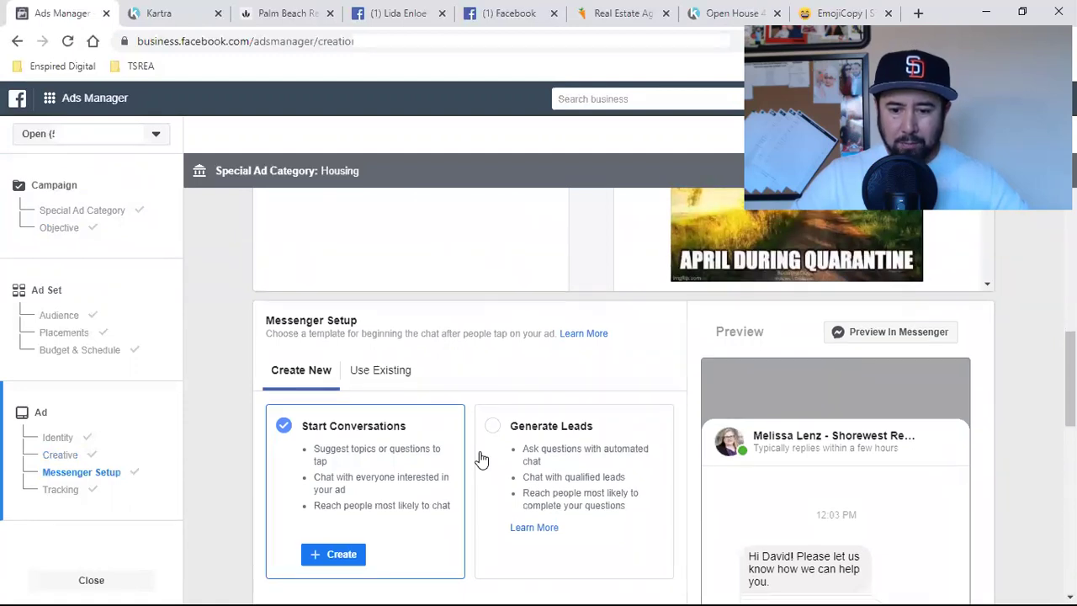
scroll(481, 458, "down", 2)
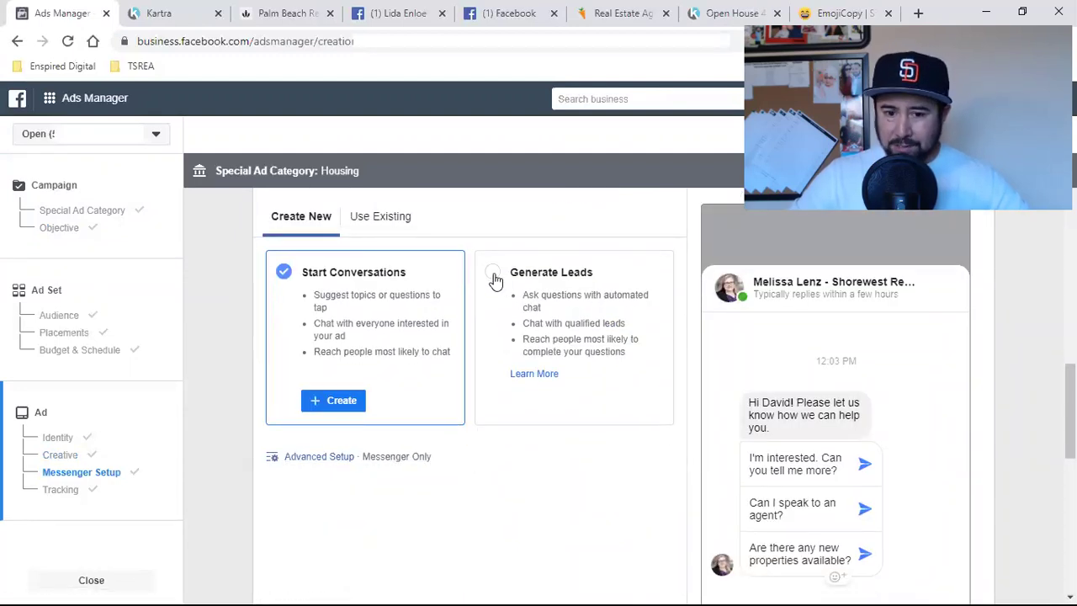
Select the Generate Leads Messenger template and scroll down to the reduced-reach warning.
left_click(494, 275)
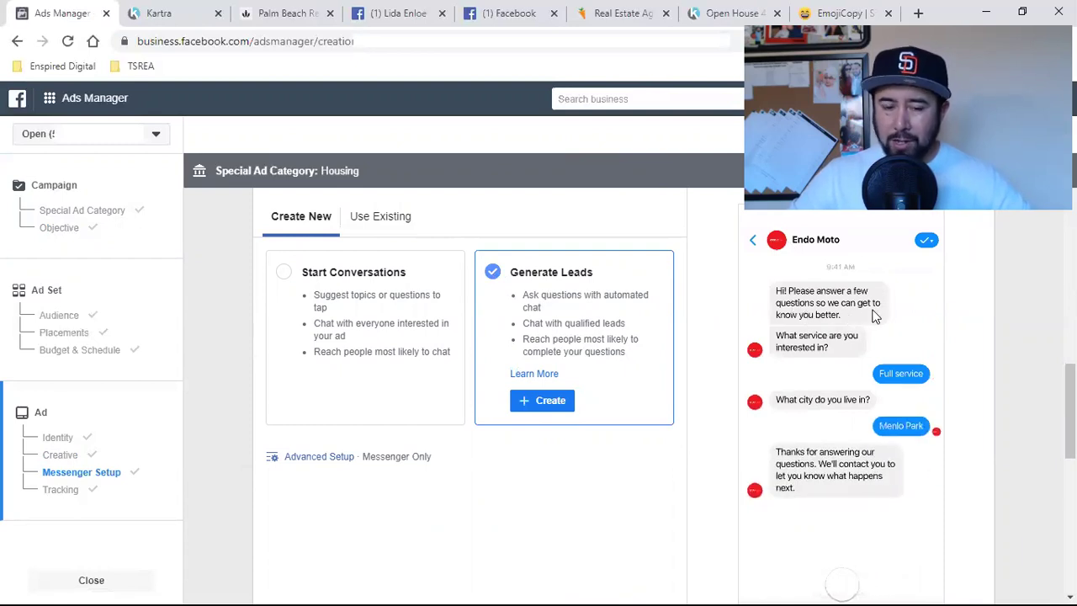
scroll(777, 438, "down", 10)
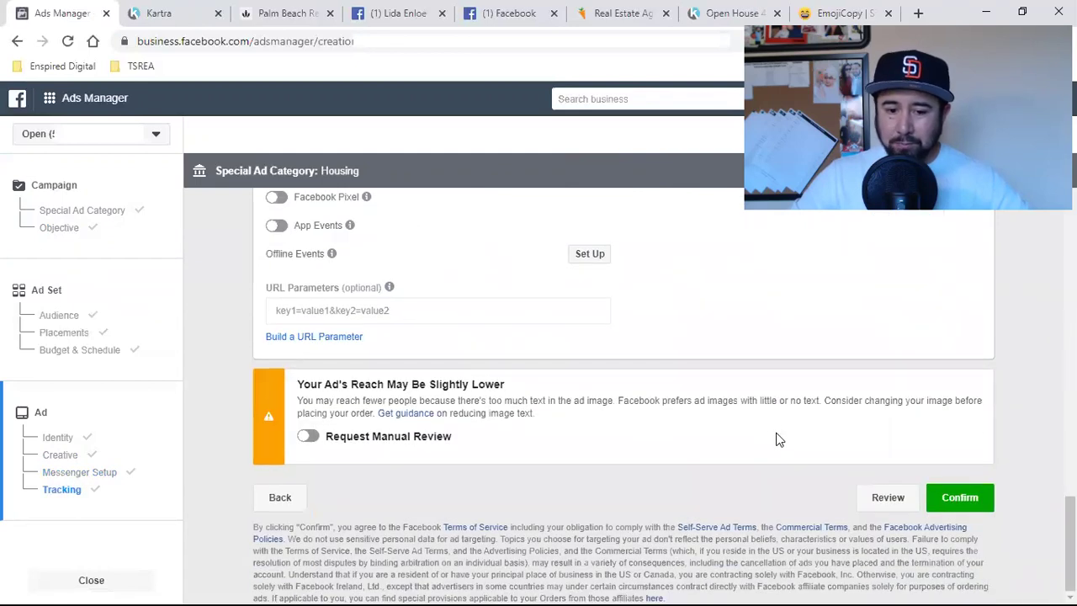
triple_click(518, 404)
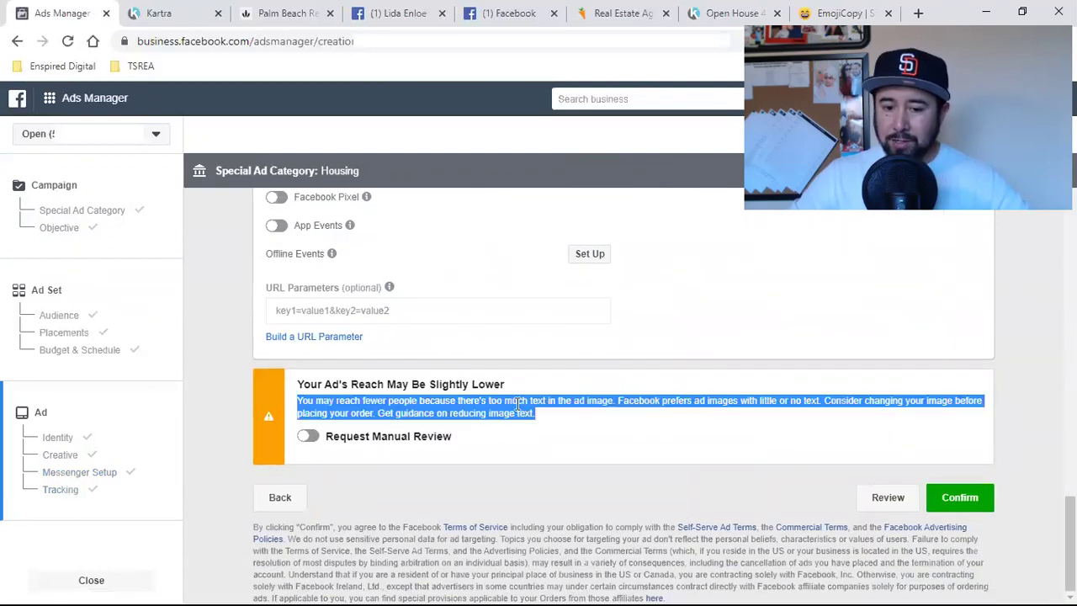
left_click(530, 402)
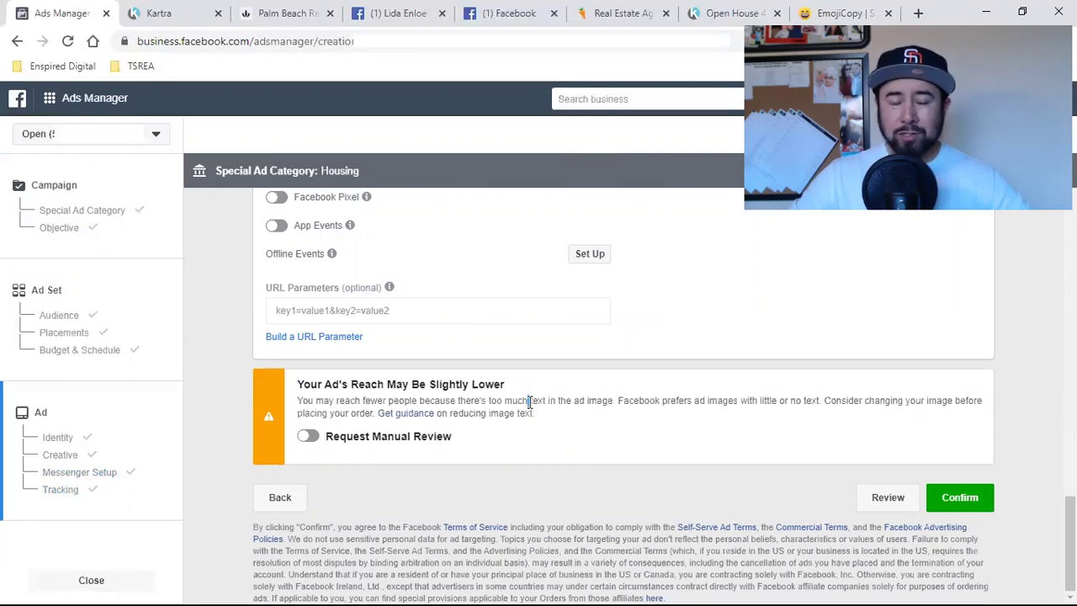
scroll(686, 397, "up", 15)
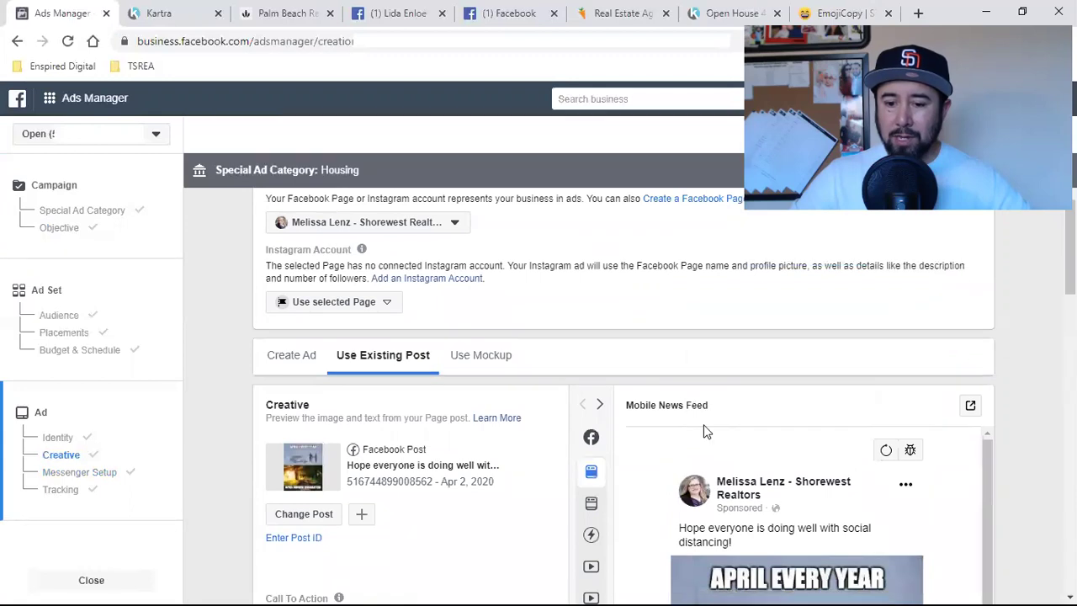
scroll(751, 461, "down", 1)
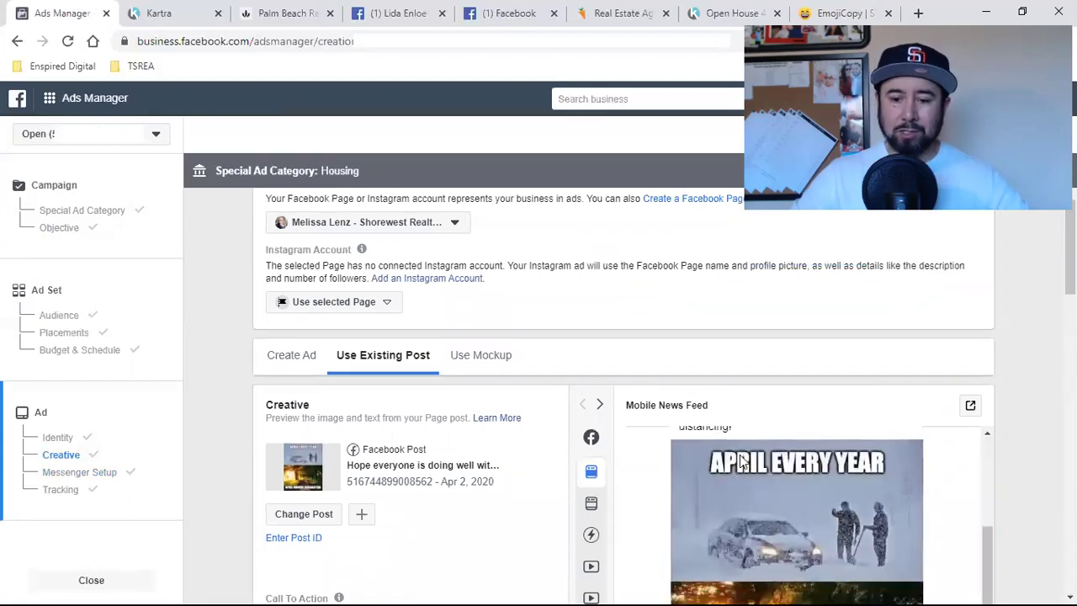
scroll(973, 459, "down", 6)
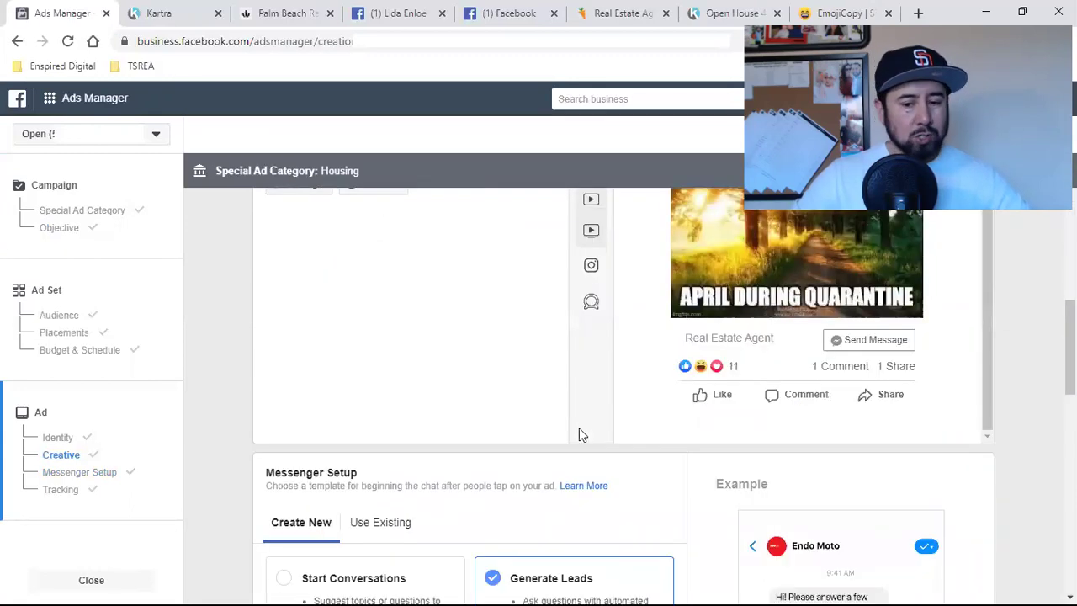
scroll(539, 431, "down", 5)
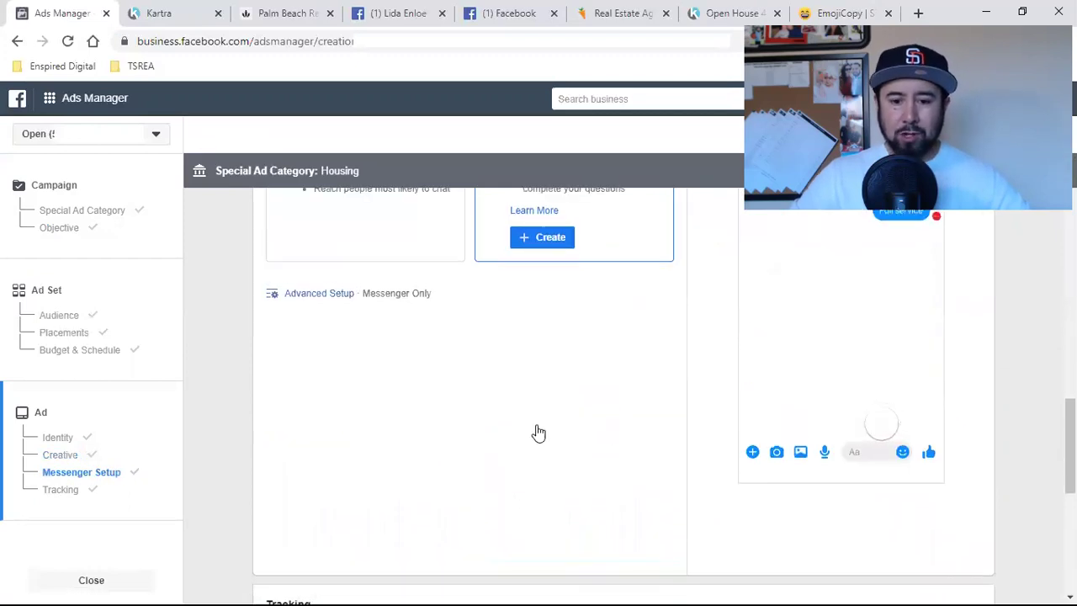
scroll(537, 431, "up", 2)
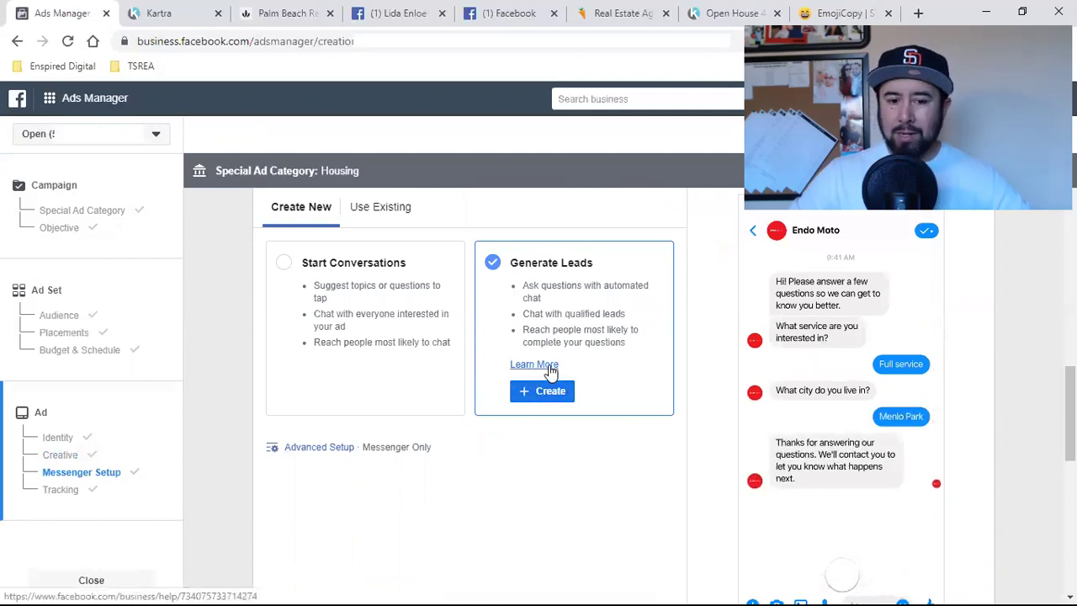
Reselect the Start Conversations Messenger template and scroll down to the Tracking section.
left_click(283, 265)
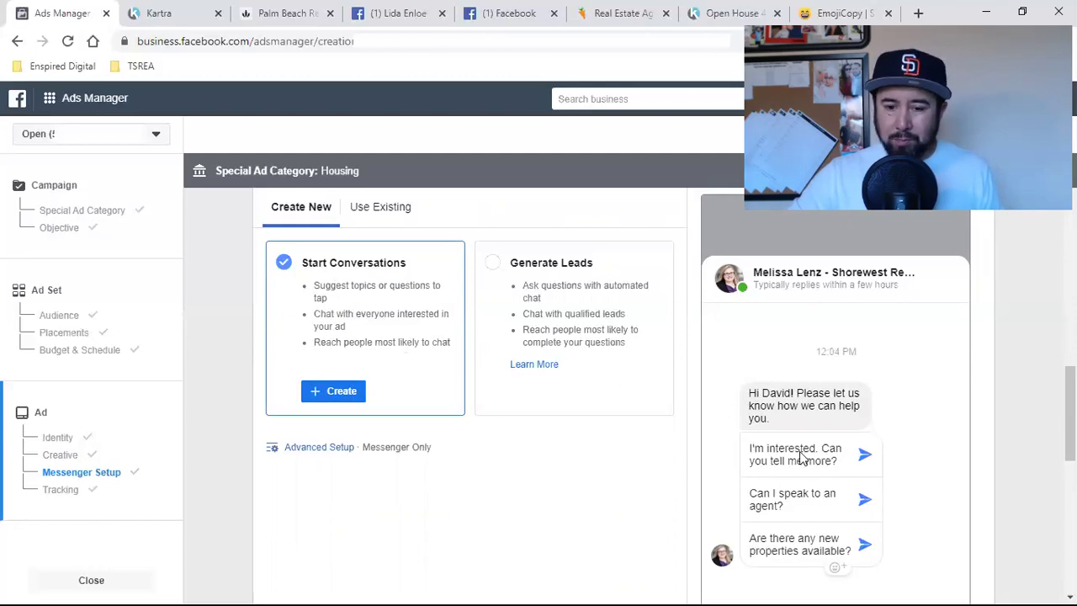
scroll(775, 539, "down", 5)
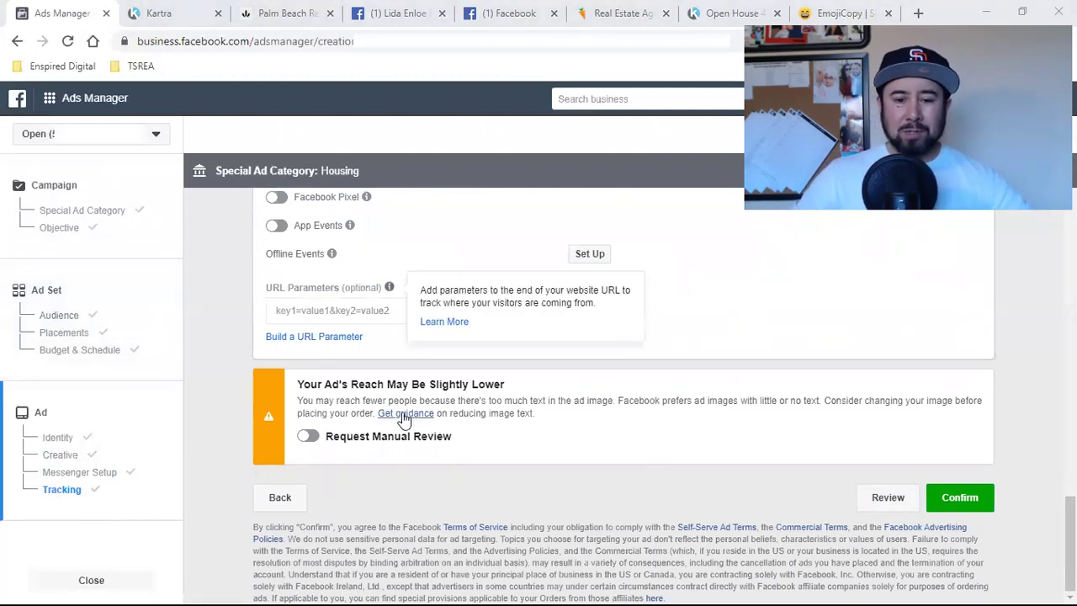
Return to the campaign's Special Ad Category objective page, with Engagement still selected.
scroll(404, 420, "up", 1)
scroll(404, 421, "up", 8)
left_click(128, 217)
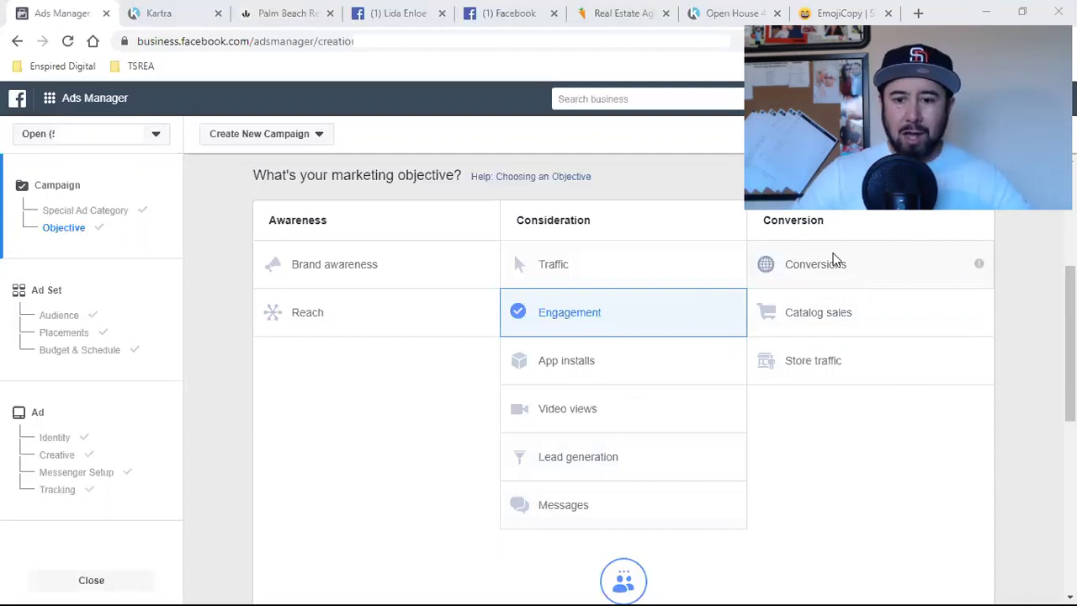
Check the Open House landing page's RSVP button, then return to the Ads Manager campaign.
left_click(727, 12)
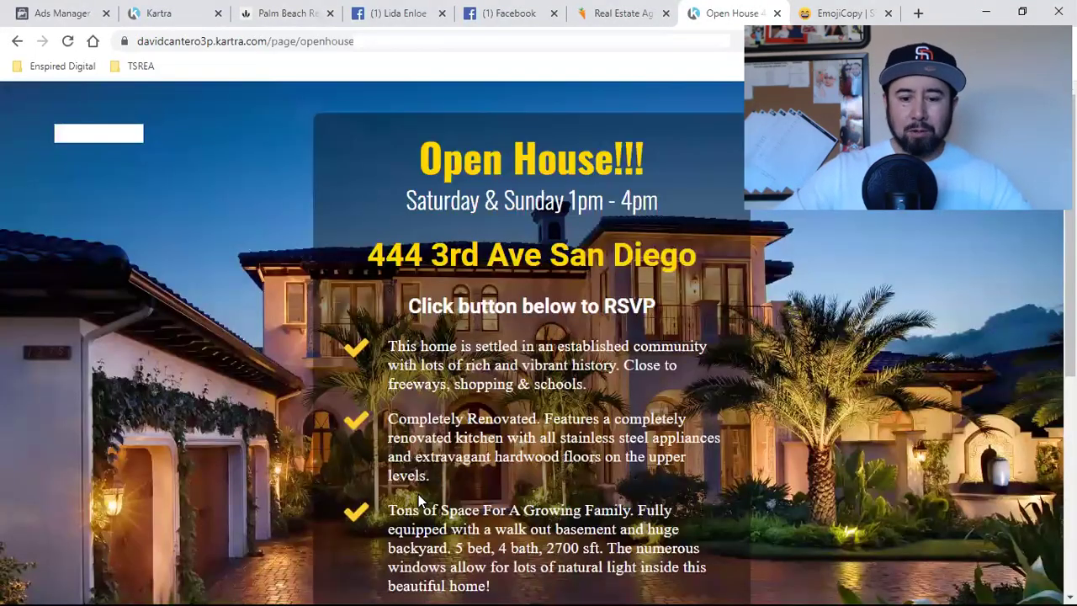
scroll(418, 494, "down", 4)
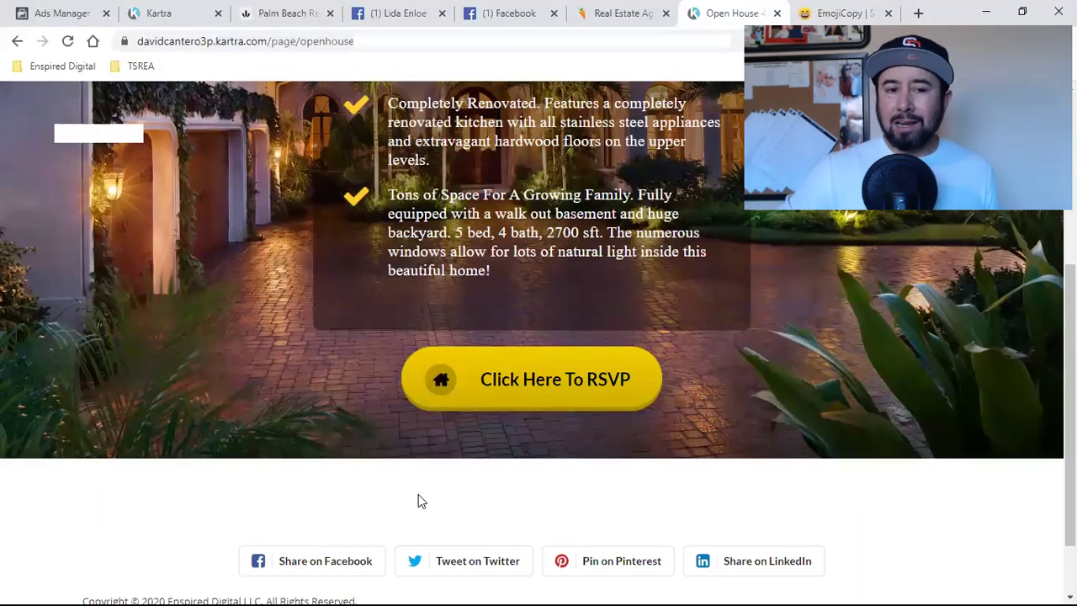
left_click(60, 13)
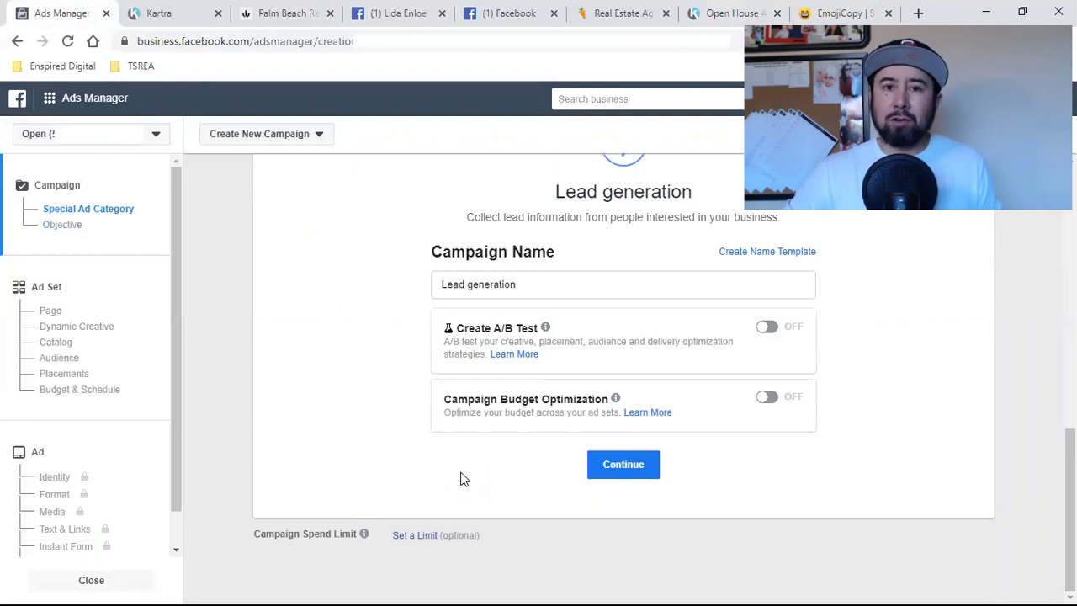
Choose Conversions from the Conversion column as the campaign objective, replacing Lead generation.
scroll(461, 479, "up", 4)
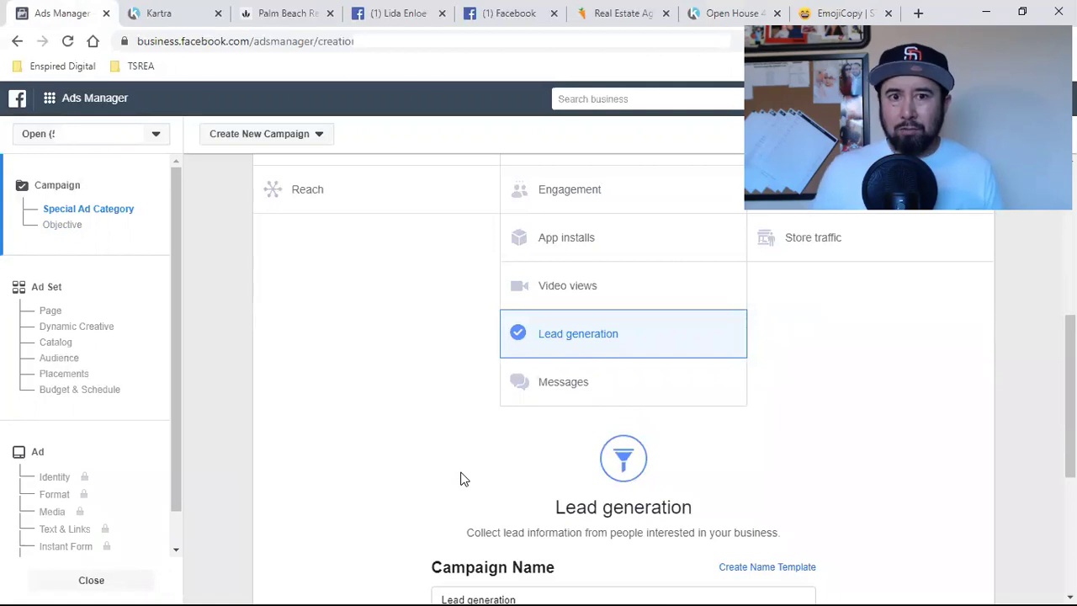
scroll(460, 478, "up", 4)
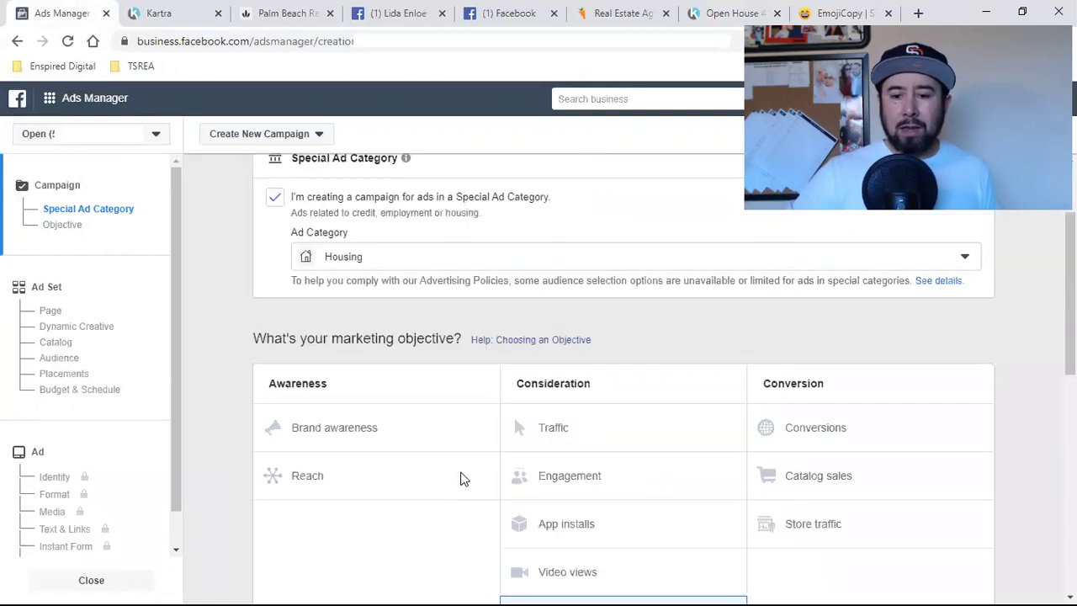
left_click(1009, 459)
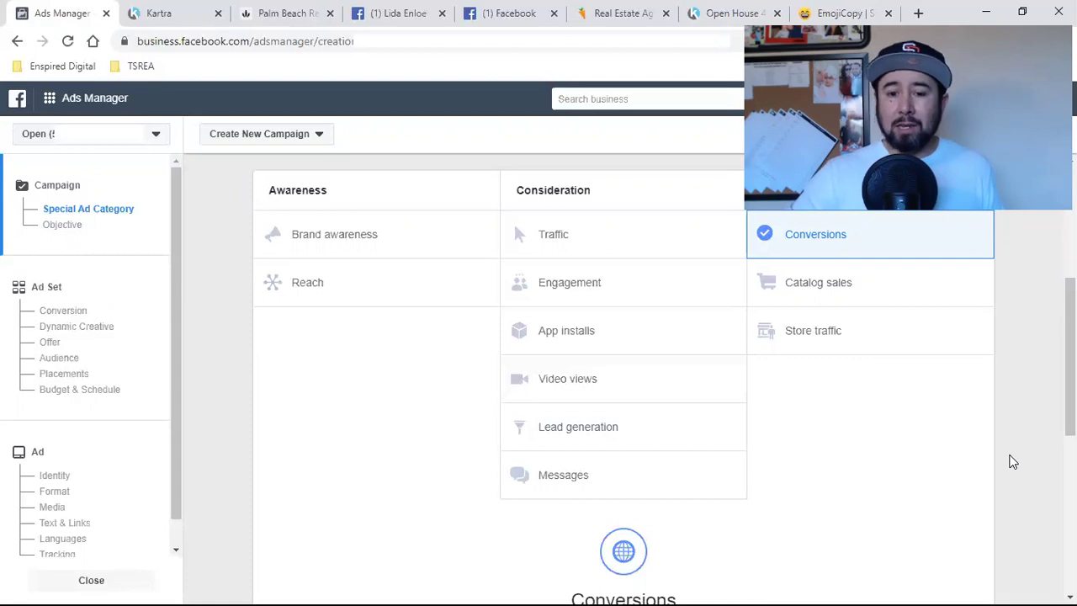
scroll(1012, 461, "up", 2)
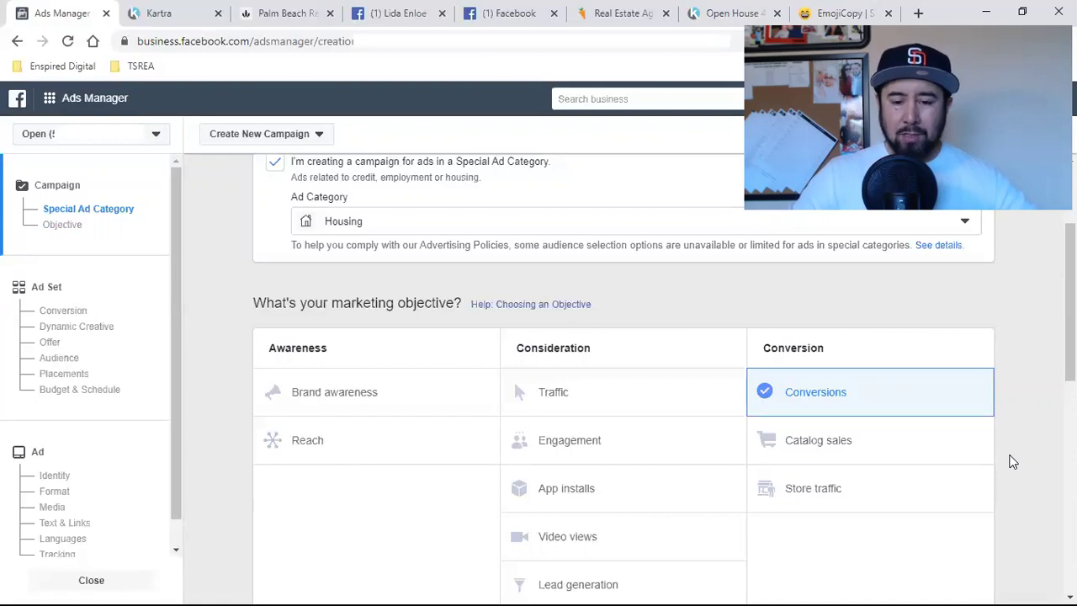
scroll(1013, 462, "down", 2)
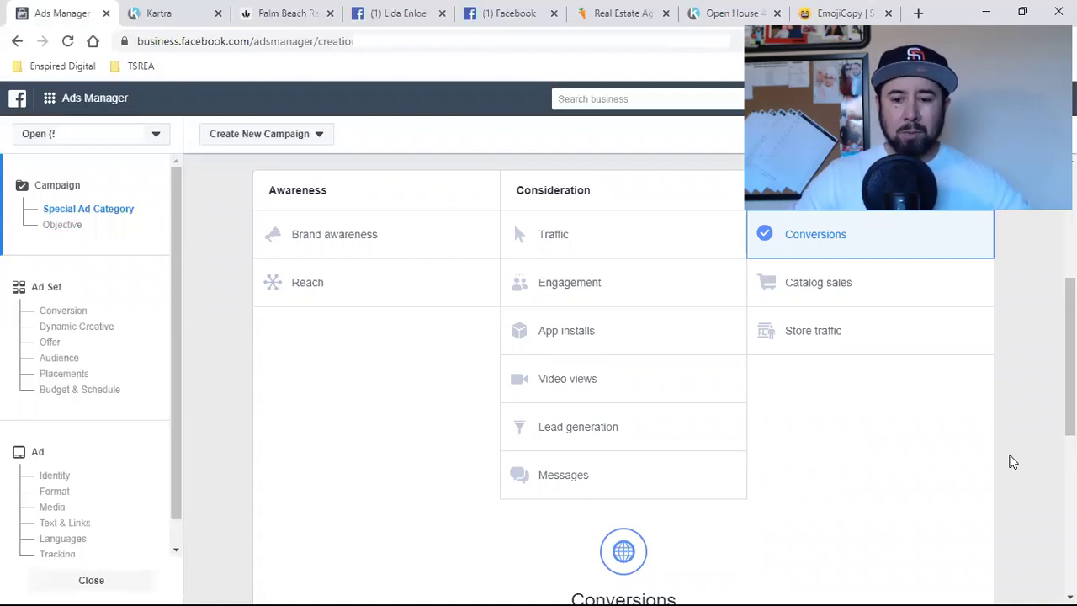
Select Engagement in the Consideration column, resetting the campaign name to 'Engagement'.
left_click(673, 337)
scroll(673, 339, "down", 3)
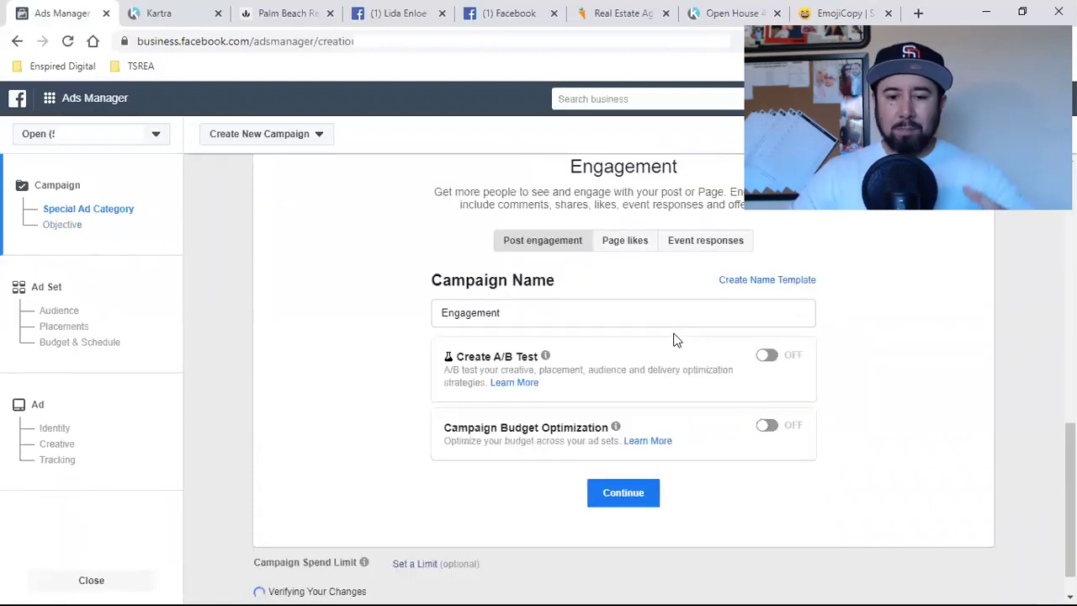
scroll(673, 339, "up", 5)
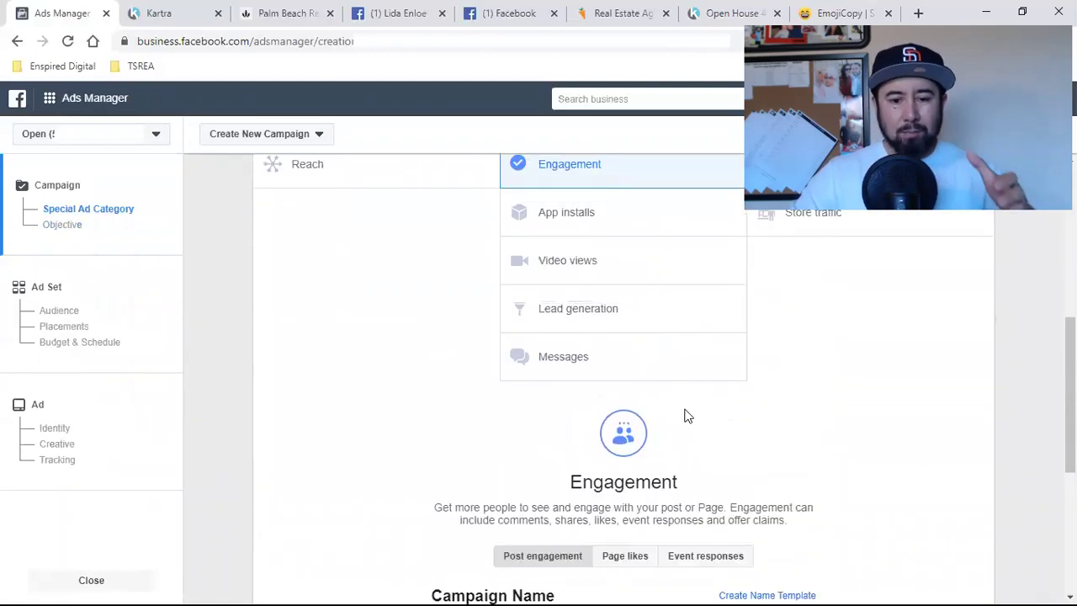
scroll(952, 439, "down", 2)
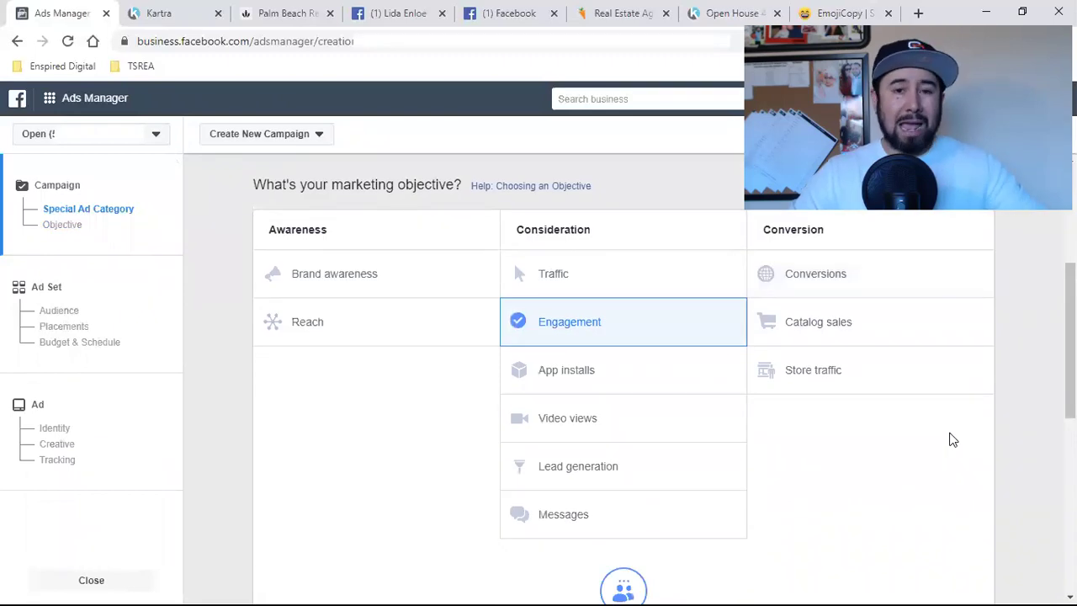